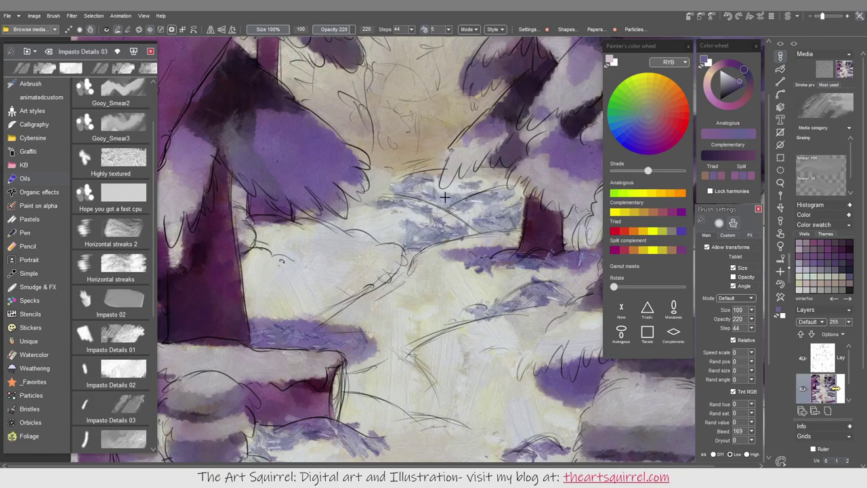
{"action": "right_click", "coordinate": [836, 388]}
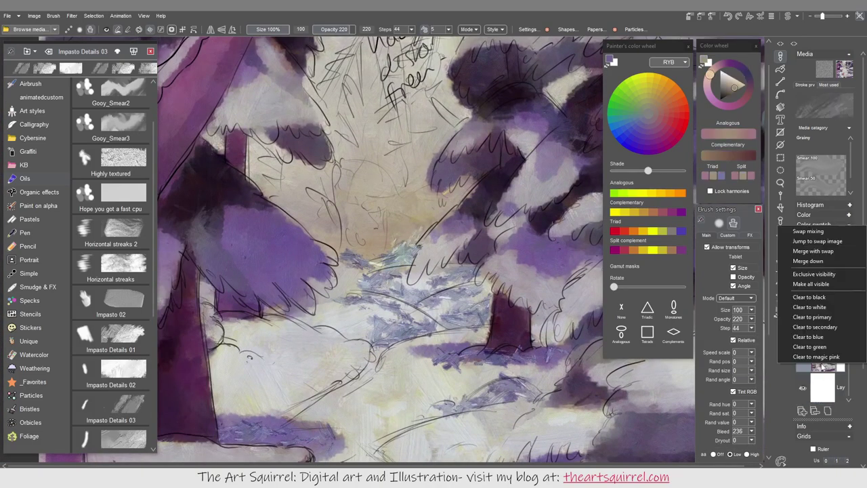
{"action": "left_click", "coordinate": [812, 298]}
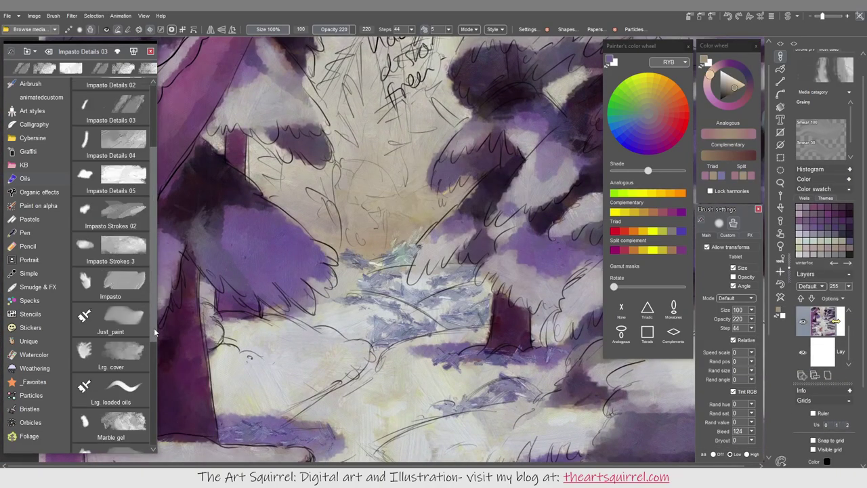
- Repaint the distant snow banks in sampled blue-violet tones with the Sandpaper 03 and Textured 03 oil brushes
{"action": "scroll", "coordinate": [154, 328], "scroll_direction": "down", "scroll_amount": 5}
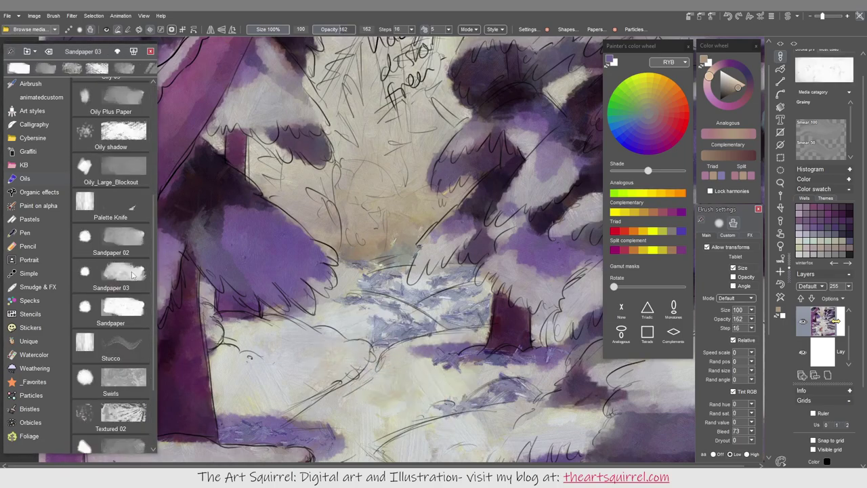
{"action": "left_click", "coordinate": [286, 441], "text": "alt"}
{"action": "mouse_move", "coordinate": [453, 362]}
{"action": "left_mouse_down"}
{"action": "mouse_move", "coordinate": [453, 269]}
{"action": "mouse_move", "coordinate": [458, 298]}
{"action": "mouse_move", "coordinate": [375, 346]}
{"action": "left_mouse_up"}
{"action": "left_click_drag", "start_coordinate": [536, 374], "coordinate": [393, 426]}
{"action": "scroll", "coordinate": [434, 251], "scroll_direction": "up", "scroll_amount": 2}
{"action": "mouse_move", "coordinate": [383, 325]}
{"action": "left_mouse_down"}
{"action": "mouse_move", "coordinate": [486, 255]}
{"action": "mouse_move", "coordinate": [474, 243]}
{"action": "left_mouse_up"}
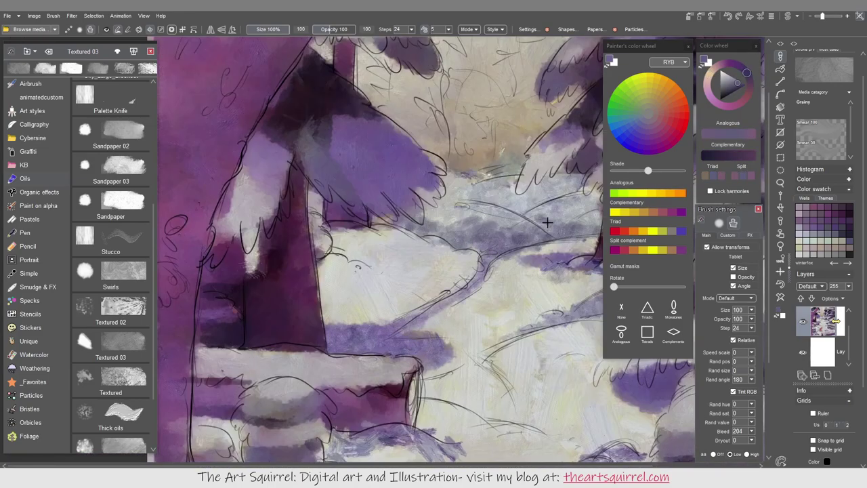
- Paint soft violet shadows along the winding snow path and middle hills with the Textured 03 brush
{"action": "scroll", "coordinate": [474, 250], "scroll_direction": "down", "scroll_amount": 1}
{"action": "mouse_move", "coordinate": [436, 287]}
{"action": "left_mouse_down"}
{"action": "mouse_move", "coordinate": [408, 294]}
{"action": "mouse_move", "coordinate": [423, 272]}
{"action": "mouse_move", "coordinate": [329, 237]}
{"action": "left_mouse_up"}
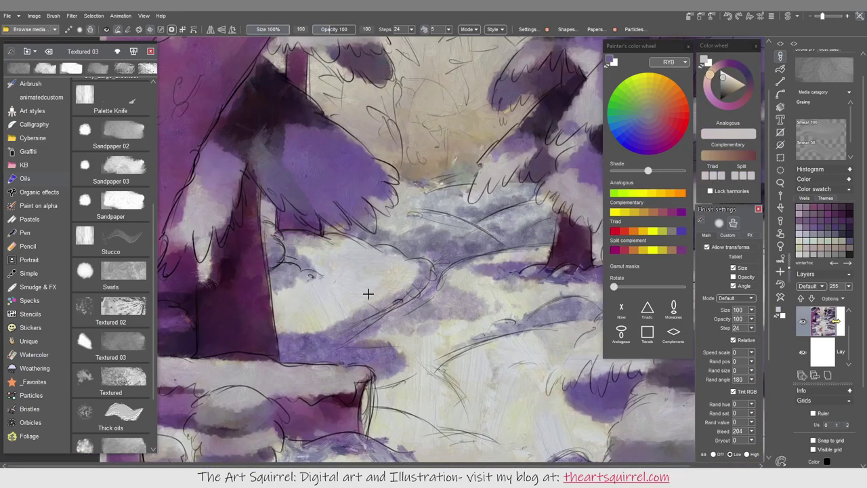
{"action": "scroll", "coordinate": [330, 236], "scroll_direction": "down", "scroll_amount": 1}
{"action": "left_click_drag", "start_coordinate": [433, 318], "coordinate": [494, 301]}
{"action": "scroll", "coordinate": [473, 362], "scroll_direction": "up", "scroll_amount": 1}
{"action": "scroll", "coordinate": [473, 363], "scroll_direction": "up", "scroll_amount": 1}
{"action": "left_click_drag", "start_coordinate": [434, 312], "coordinate": [381, 247]}
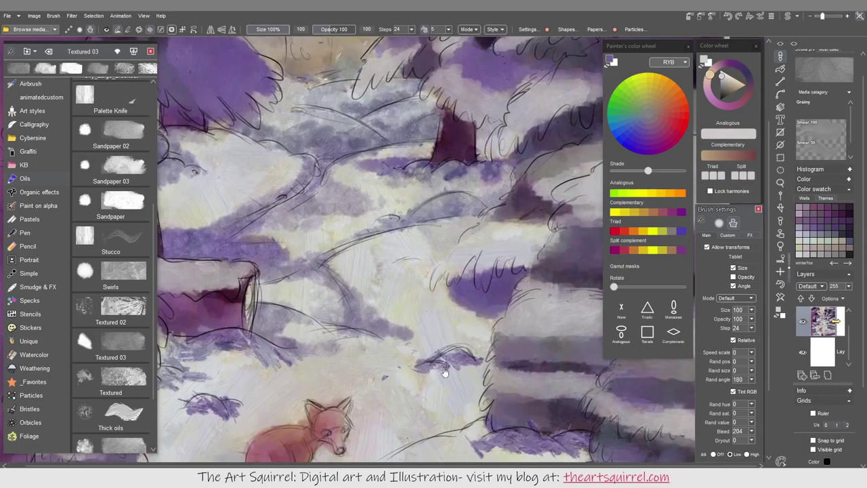
- Extend the violet shadows and pale snow tones across the drifts between the broken log and the right-hand bushes
{"action": "mouse_move", "coordinate": [379, 298]}
{"action": "left_mouse_down"}
{"action": "mouse_move", "coordinate": [433, 324]}
{"action": "mouse_move", "coordinate": [521, 342]}
{"action": "left_mouse_up"}
{"action": "scroll", "coordinate": [434, 324], "scroll_direction": "down", "scroll_amount": 5}
{"action": "scroll", "coordinate": [462, 350], "scroll_direction": "up", "scroll_amount": 5}
{"action": "scroll", "coordinate": [461, 350], "scroll_direction": "down", "scroll_amount": 1}
{"action": "left_click_drag", "start_coordinate": [410, 373], "coordinate": [583, 376]}
{"action": "scroll", "coordinate": [461, 325], "scroll_direction": "up", "scroll_amount": 1}
{"action": "left_click_drag", "start_coordinate": [437, 315], "coordinate": [492, 291]}
{"action": "scroll", "coordinate": [434, 305], "scroll_direction": "up", "scroll_amount": 1}
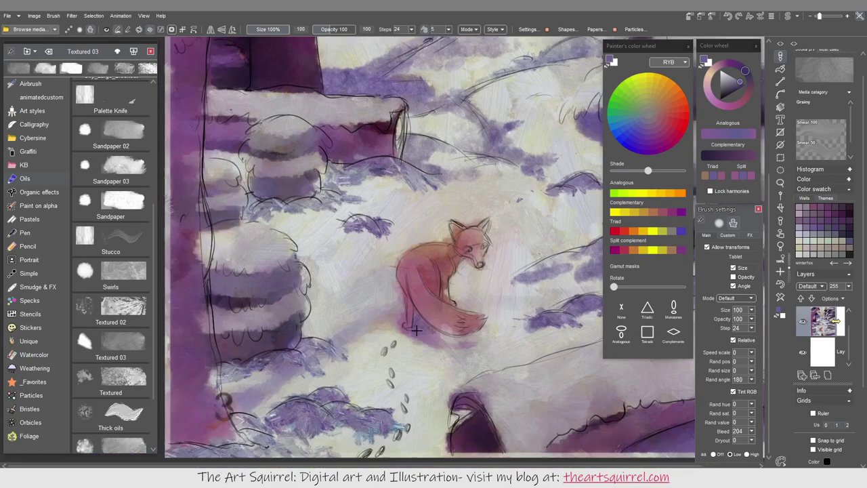
- Shade the snow around the fox and the mounds in the lower-left foreground with Textured 03, sampling colours from the painting
{"action": "left_click_drag", "start_coordinate": [366, 332], "coordinate": [373, 366]}
{"action": "left_click_drag", "start_coordinate": [439, 345], "coordinate": [348, 368]}
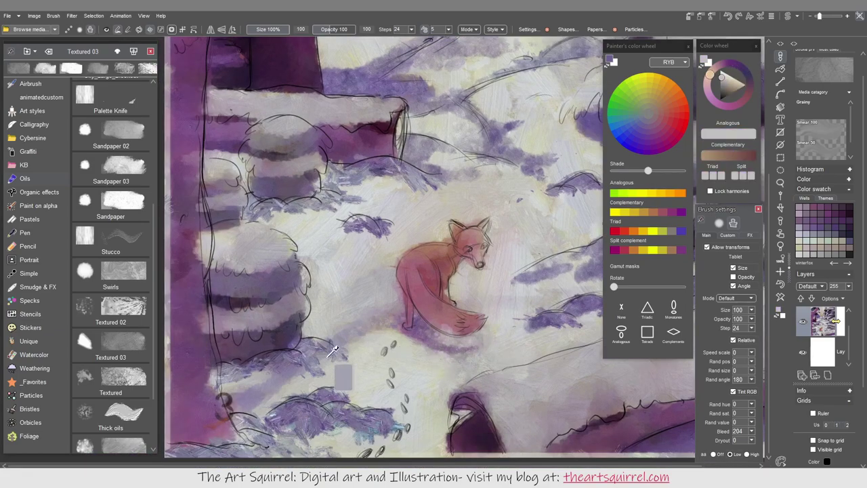
{"action": "mouse_move", "coordinate": [362, 405]}
{"action": "left_mouse_down"}
{"action": "mouse_move", "coordinate": [310, 432]}
{"action": "mouse_move", "coordinate": [335, 435]}
{"action": "left_mouse_up"}
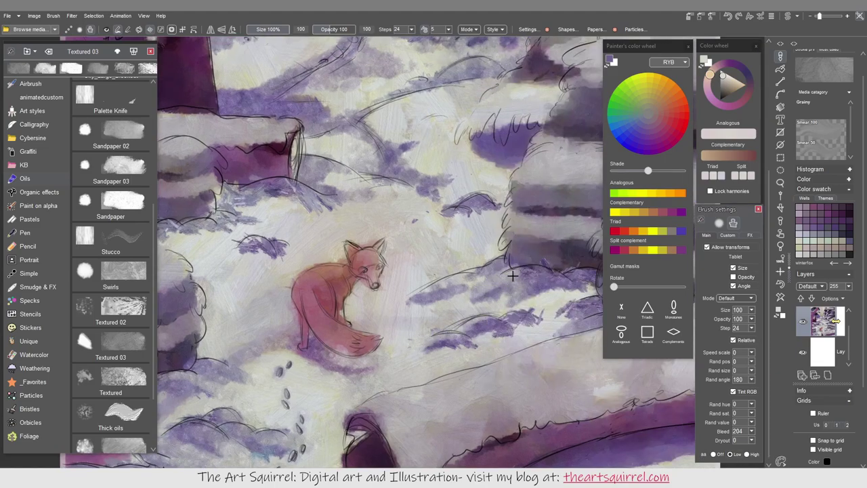
- Try other oil brushes, including Oily_Large_Blockout, on the snow beside the fox and look through the undo history
{"action": "scroll", "coordinate": [111, 271], "scroll_direction": "up", "scroll_amount": 5}
{"action": "left_click", "coordinate": [124, 240]}
{"action": "mouse_move", "coordinate": [515, 274]}
{"action": "left_mouse_down"}
{"action": "mouse_move", "coordinate": [407, 300]}
{"action": "mouse_move", "coordinate": [433, 290]}
{"action": "left_mouse_up"}
{"action": "scroll", "coordinate": [112, 304], "scroll_direction": "down", "scroll_amount": 5}
{"action": "left_click", "coordinate": [123, 316]}
{"action": "key", "text": "h"}
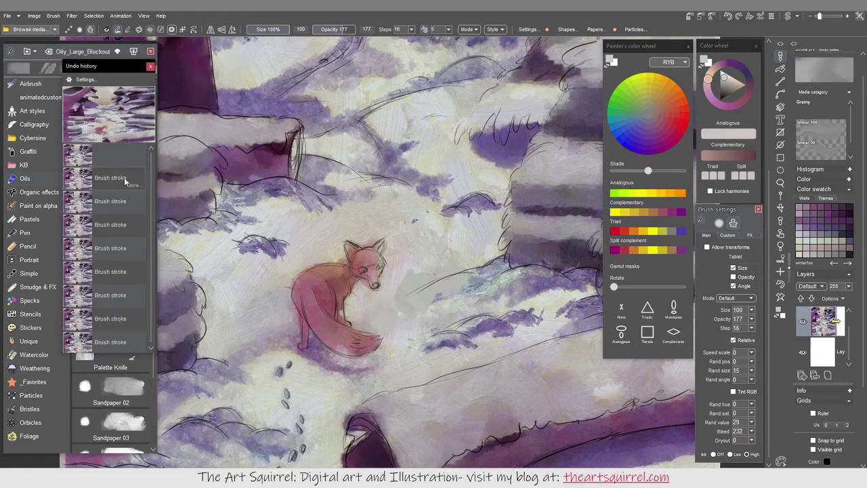
{"action": "key", "text": "h"}
- Try the Textured and Impasto Details 01 brushes on the snow between the fox and the right-hand drifts
{"action": "scroll", "coordinate": [112, 271], "scroll_direction": "down", "scroll_amount": 5}
{"action": "left_click", "coordinate": [122, 355]}
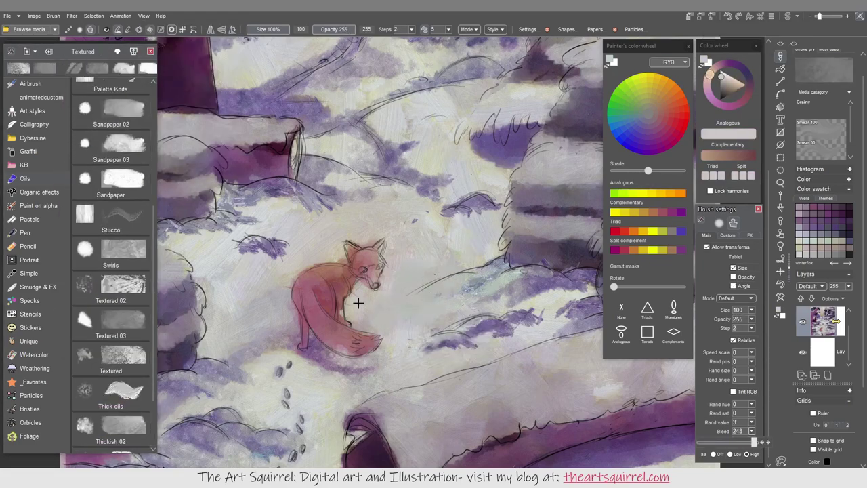
{"action": "scroll", "coordinate": [112, 271], "scroll_direction": "up", "scroll_amount": 5}
{"action": "left_click", "coordinate": [122, 158]}
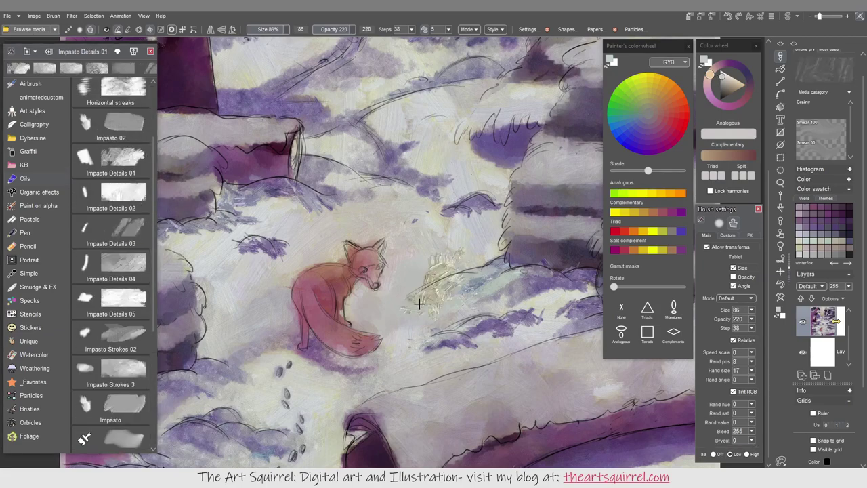
{"action": "mouse_move", "coordinate": [449, 306]}
{"action": "left_mouse_down"}
{"action": "mouse_move", "coordinate": [457, 341]}
{"action": "mouse_move", "coordinate": [409, 278]}
{"action": "left_mouse_up"}
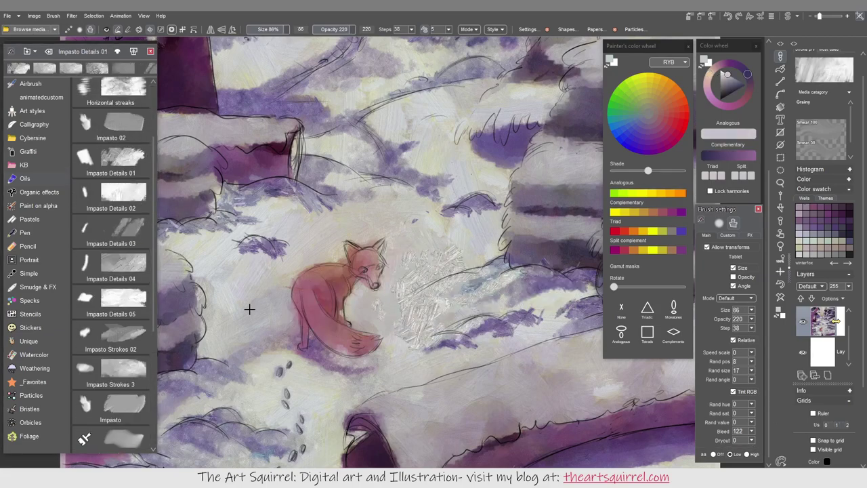
- Smooth the rough snow strokes beside the fox with the Blending tinted brush and pale grey Drybrush strokes
{"action": "scroll", "coordinate": [135, 170], "scroll_direction": "up", "scroll_amount": 5}
{"action": "left_click", "coordinate": [111, 132]}
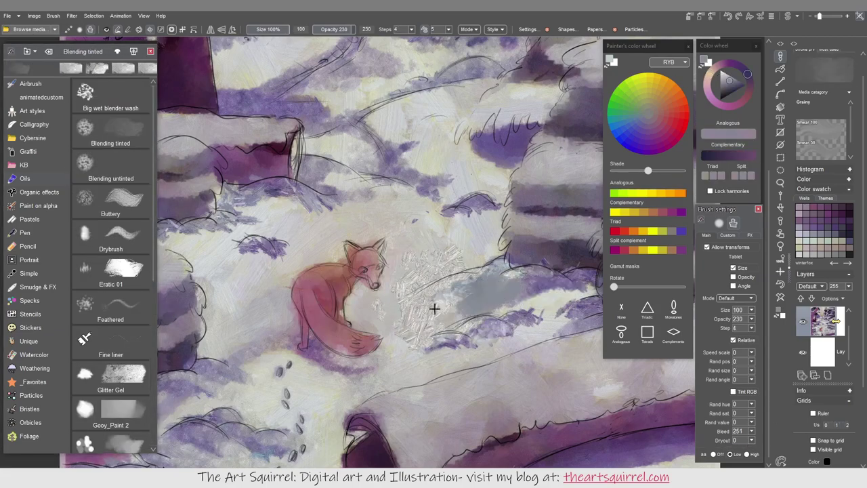
{"action": "left_click_drag", "start_coordinate": [458, 308], "coordinate": [441, 309]}
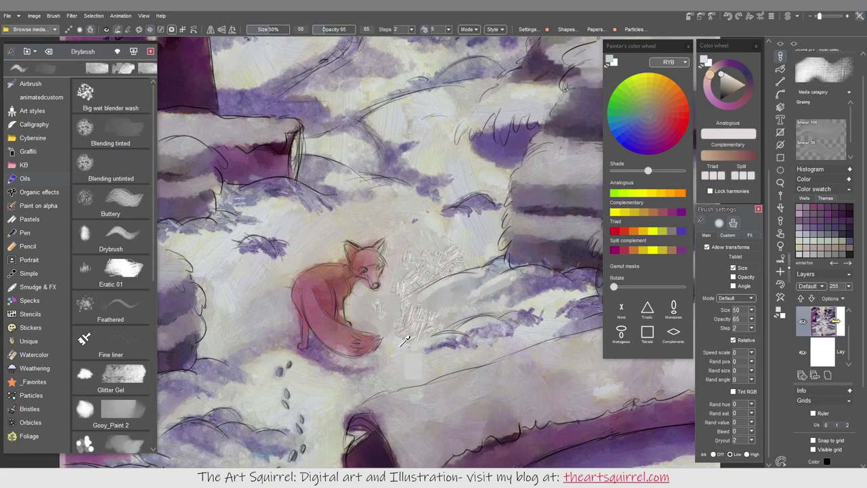
{"action": "key", "text": "b"}
{"action": "left_click_drag", "start_coordinate": [462, 258], "coordinate": [410, 271]}
- Paint the violet drift shadows and fill the foreground log out to the canvas edges with the Horizontal streaks brush
{"action": "scroll", "coordinate": [112, 271], "scroll_direction": "down", "scroll_amount": 10}
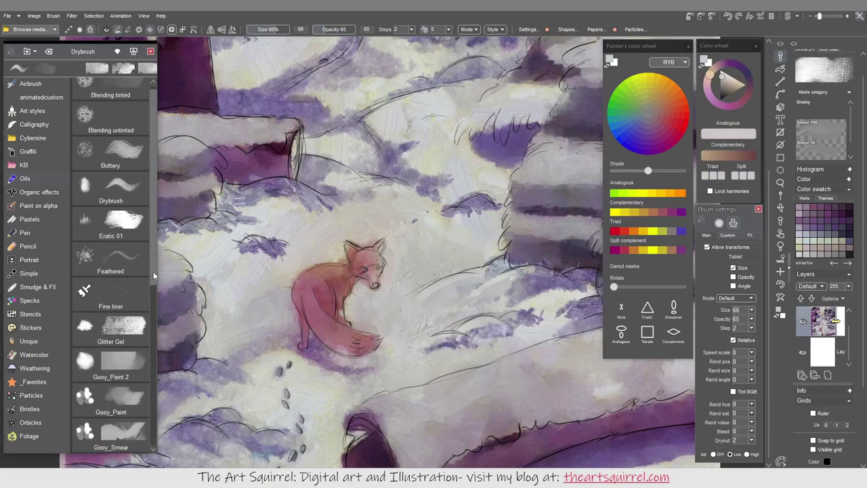
{"action": "left_click", "coordinate": [112, 297]}
{"action": "left_click_drag", "start_coordinate": [481, 315], "coordinate": [529, 325]}
{"action": "left_click", "coordinate": [515, 318], "text": "alt"}
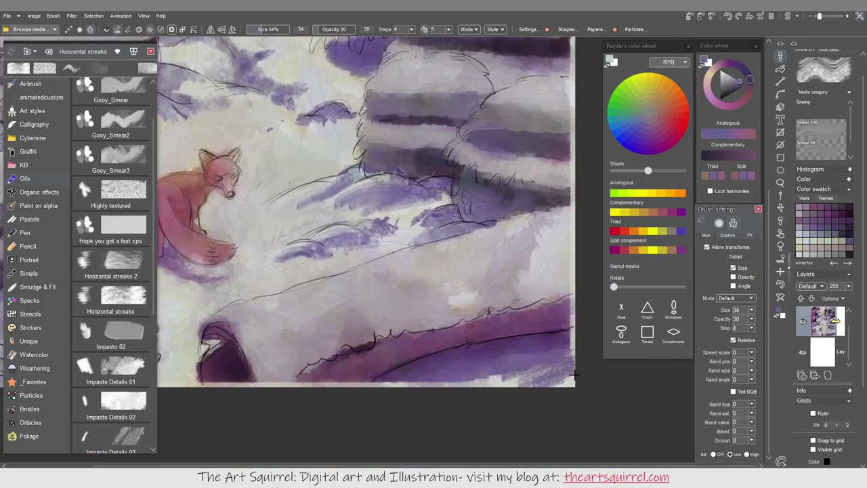
{"action": "left_click_drag", "start_coordinate": [447, 366], "coordinate": [567, 343]}
{"action": "mouse_move", "coordinate": [517, 359]}
{"action": "left_mouse_down"}
{"action": "mouse_move", "coordinate": [464, 380]}
{"action": "mouse_move", "coordinate": [507, 407]}
{"action": "mouse_move", "coordinate": [362, 375]}
{"action": "mouse_move", "coordinate": [336, 383]}
{"action": "mouse_move", "coordinate": [252, 393]}
{"action": "left_mouse_up"}
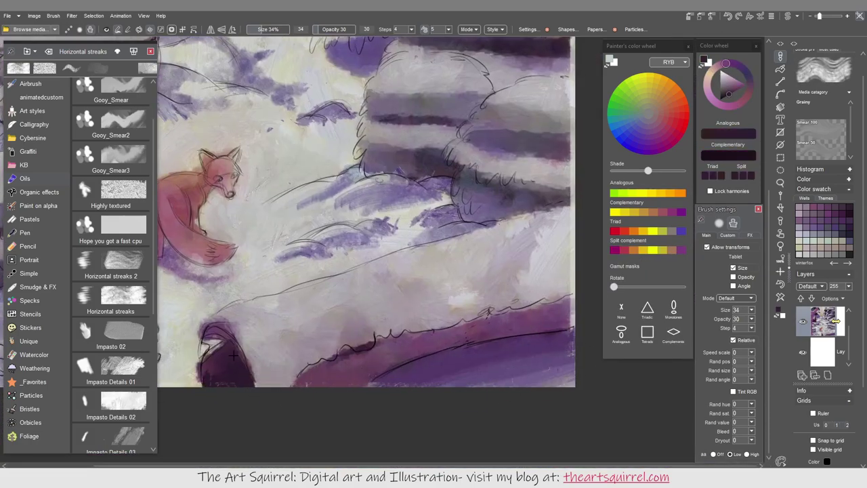
- Texture the snow on the foreground log with pale impasto strokes, using the Horizontal streaks 2 and impastoedit brushes
{"action": "left_click_drag", "start_coordinate": [281, 313], "coordinate": [343, 287]}
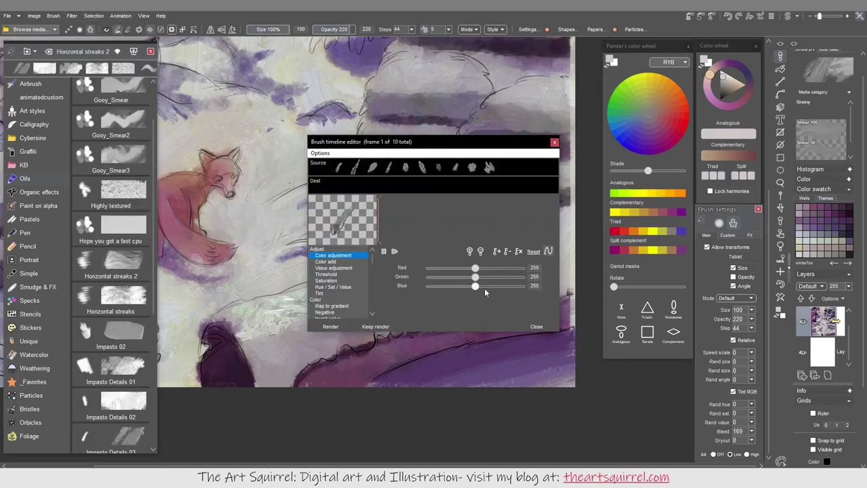
{"action": "left_click", "coordinate": [554, 144]}
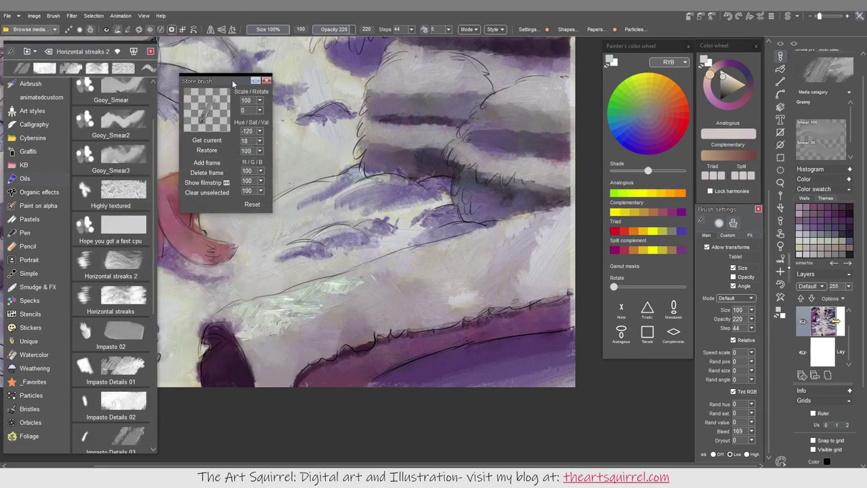
{"action": "left_click_drag", "start_coordinate": [359, 279], "coordinate": [450, 244]}
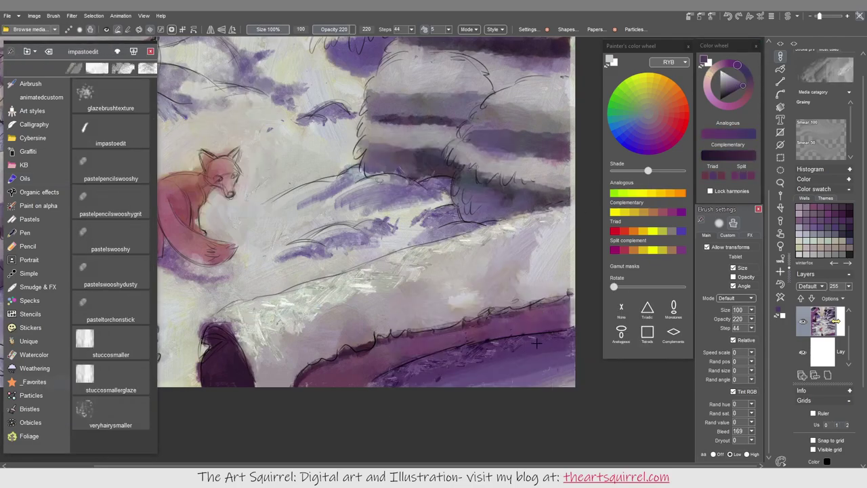
{"action": "left_click_drag", "start_coordinate": [467, 254], "coordinate": [524, 234]}
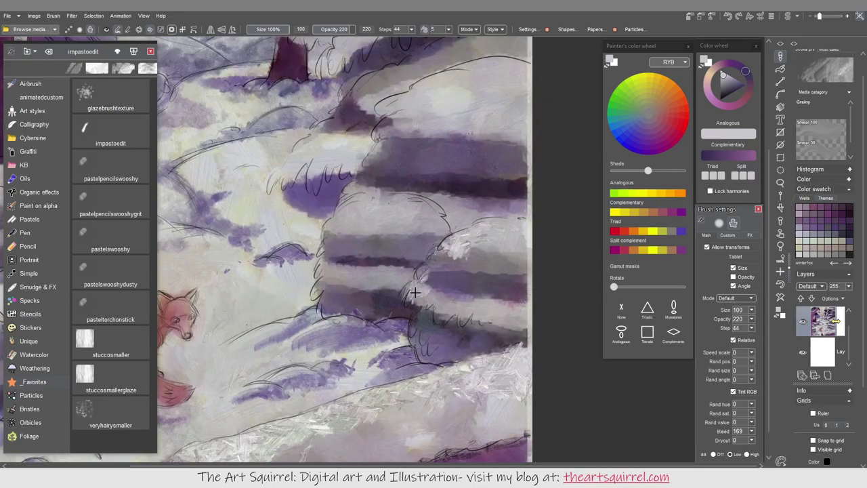
- Texture the snowy bushes on both sides of the scene with short light and dark impastoedit strokes
{"action": "mouse_move", "coordinate": [413, 291]}
{"action": "left_mouse_down"}
{"action": "mouse_move", "coordinate": [384, 242]}
{"action": "mouse_move", "coordinate": [359, 292]}
{"action": "mouse_move", "coordinate": [484, 249]}
{"action": "mouse_move", "coordinate": [461, 183]}
{"action": "mouse_move", "coordinate": [379, 156]}
{"action": "mouse_move", "coordinate": [420, 122]}
{"action": "left_mouse_up"}
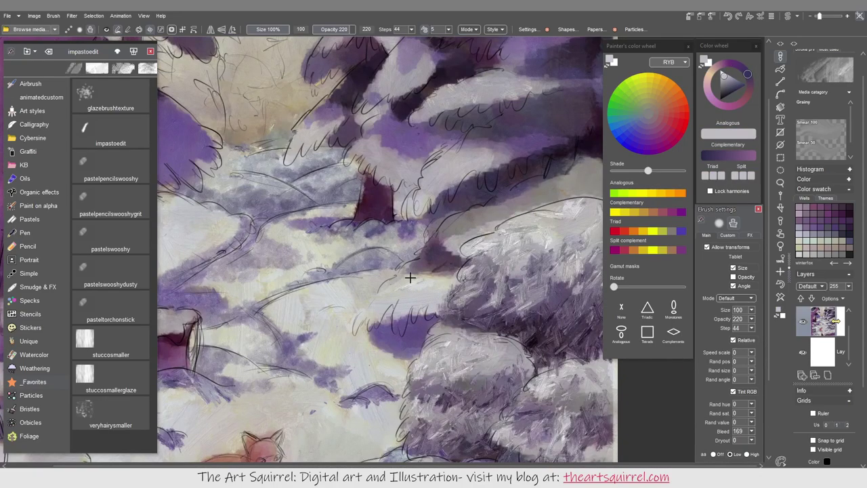
{"action": "left_click_drag", "start_coordinate": [429, 302], "coordinate": [488, 223]}
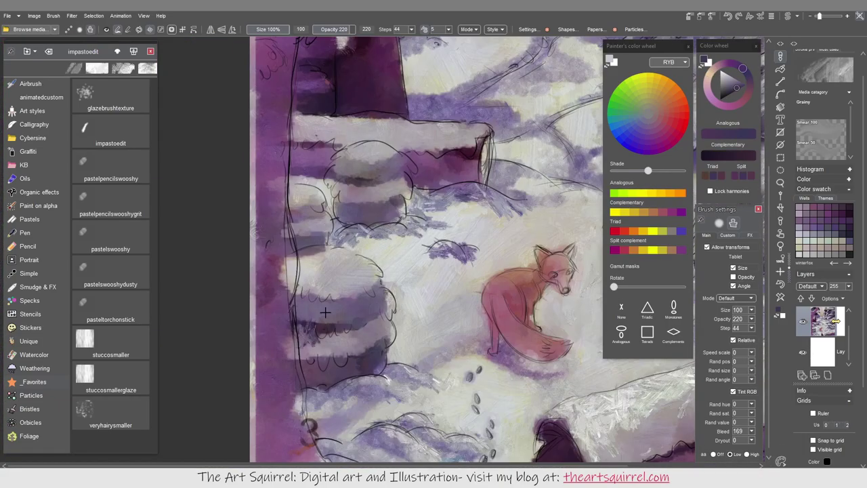
{"action": "mouse_move", "coordinate": [325, 309]}
{"action": "left_mouse_down"}
{"action": "mouse_move", "coordinate": [357, 343]}
{"action": "mouse_move", "coordinate": [370, 284]}
{"action": "left_mouse_up"}
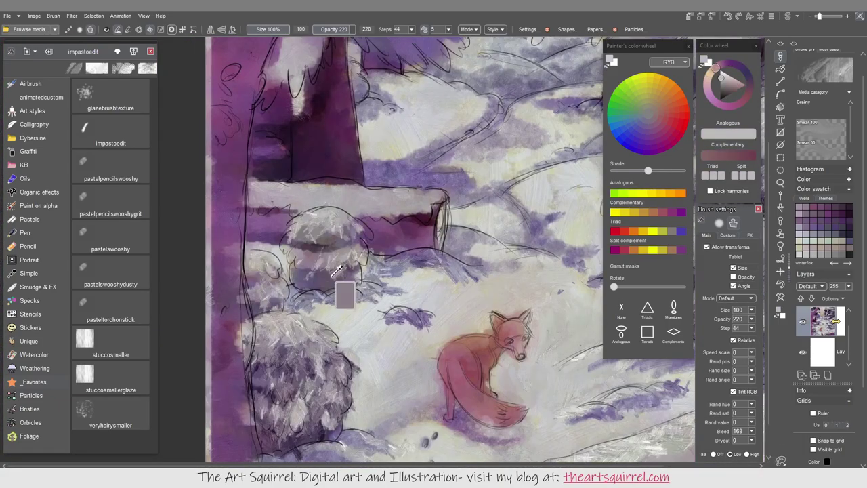
{"action": "left_click_drag", "start_coordinate": [318, 251], "coordinate": [352, 233]}
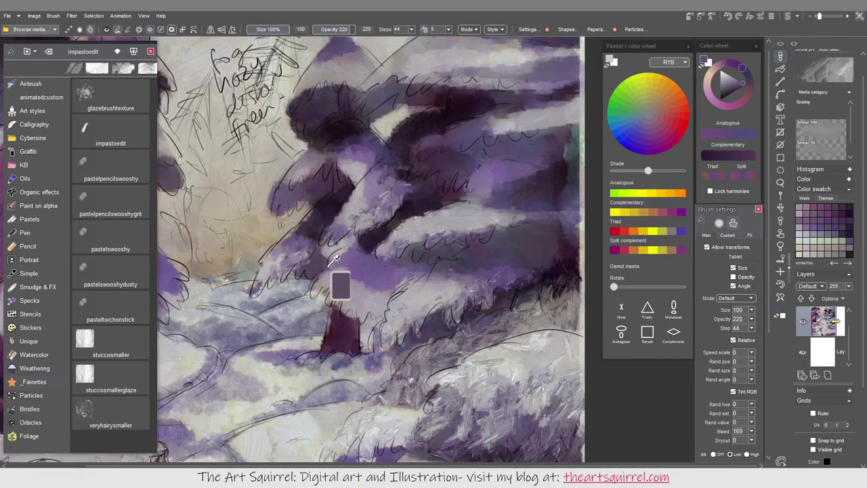
- Cover the snow-laden branches of the right-hand trees with impastoedit strokes in sampled greys and purples, out to the canvas edge
{"action": "left_click", "coordinate": [335, 202], "text": "alt"}
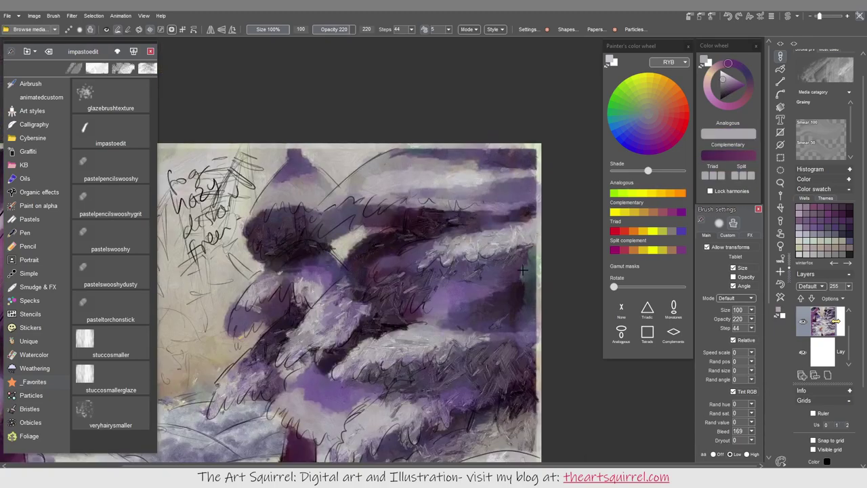
{"action": "left_click_drag", "start_coordinate": [379, 203], "coordinate": [474, 159]}
{"action": "left_click_drag", "start_coordinate": [440, 207], "coordinate": [515, 179]}
{"action": "left_click_drag", "start_coordinate": [407, 207], "coordinate": [508, 193]}
{"action": "mouse_move", "coordinate": [332, 251]}
{"action": "left_mouse_down"}
{"action": "mouse_move", "coordinate": [269, 296]}
{"action": "mouse_move", "coordinate": [319, 250]}
{"action": "left_mouse_up"}
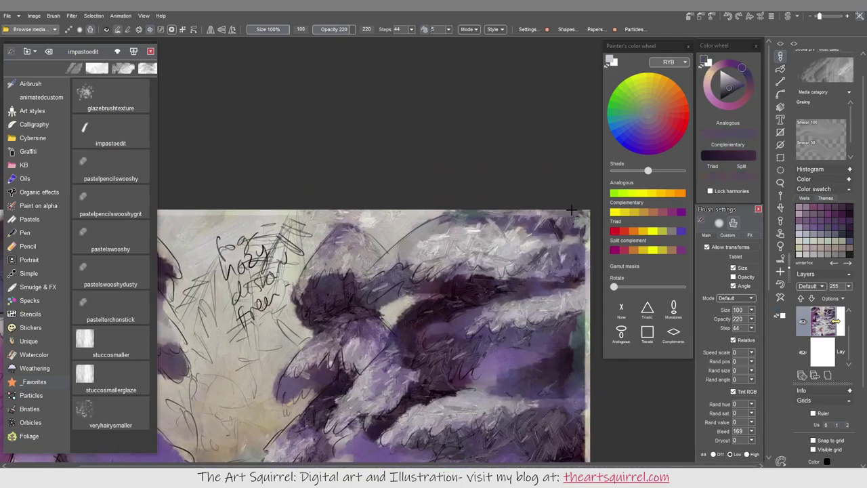
{"action": "mouse_move", "coordinate": [572, 210]}
{"action": "left_mouse_down"}
{"action": "mouse_move", "coordinate": [580, 319]}
{"action": "mouse_move", "coordinate": [562, 348]}
{"action": "left_mouse_up"}
{"action": "left_click", "coordinate": [479, 357], "text": "alt"}
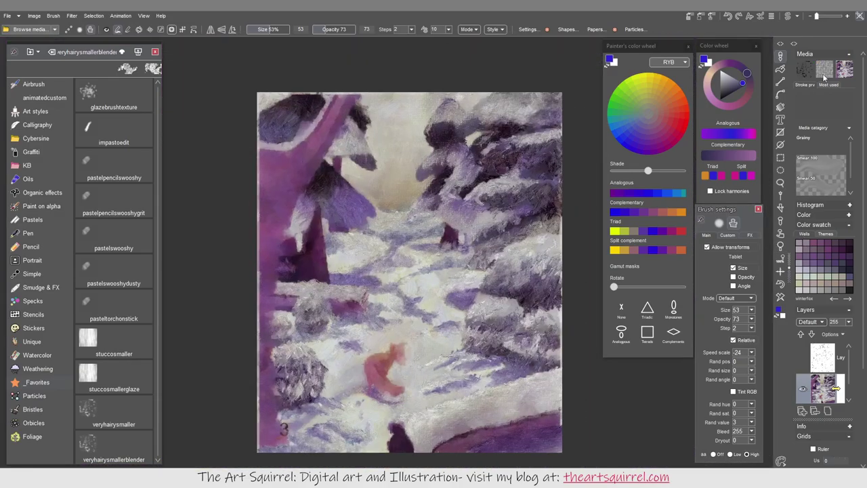
- Repaint the foreground log's snow in pale grey with the stuccosmaller brush and set the brush's paper texture scale to 100
{"action": "left_click", "coordinate": [99, 347]}
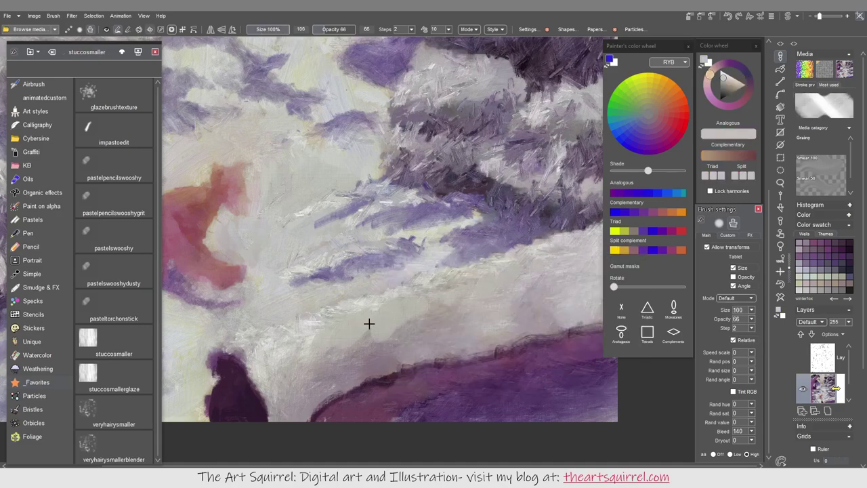
{"action": "left_click_drag", "start_coordinate": [284, 347], "coordinate": [257, 337]}
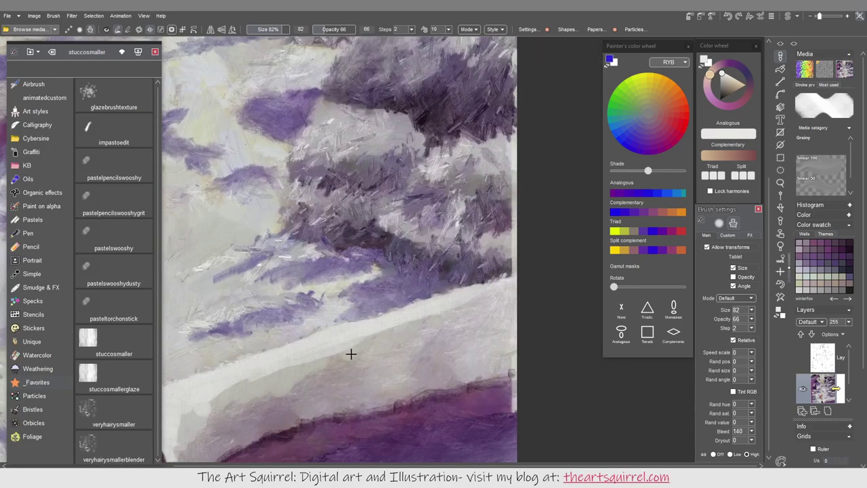
{"action": "left_click", "coordinate": [595, 29]}
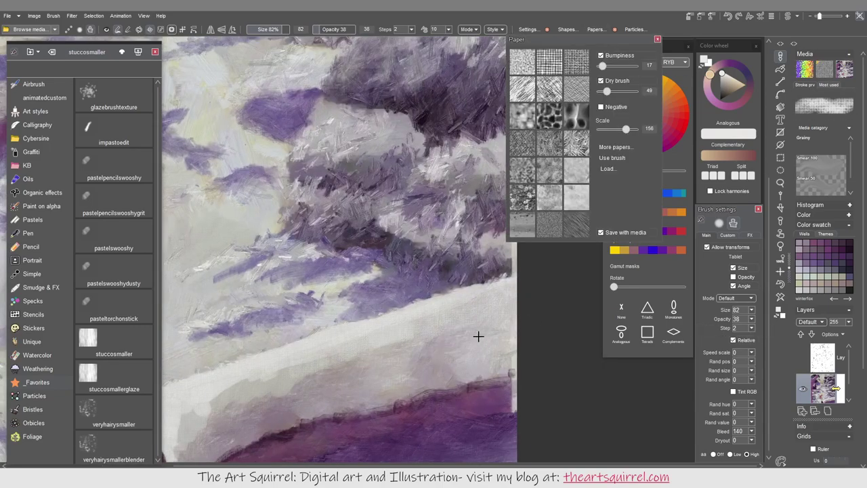
{"action": "left_click", "coordinate": [629, 130]}
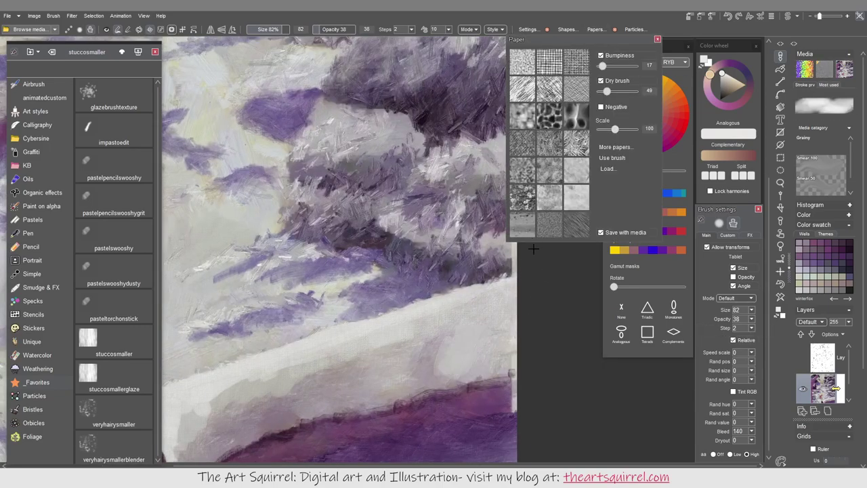
{"action": "scroll", "coordinate": [456, 324], "scroll_direction": "down", "scroll_amount": 2}
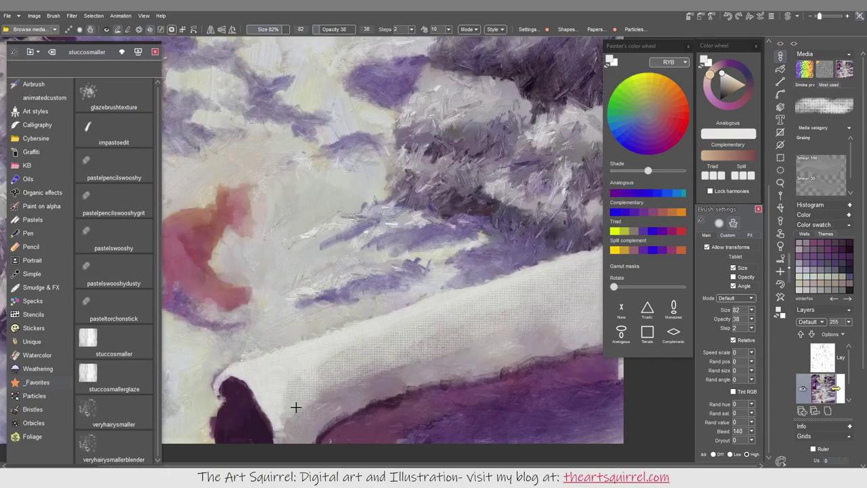
- Paint the foreground log's lower snow shading and purple bark in sampled colours with canvas-textured stuccosmaller strokes
{"action": "left_click", "coordinate": [305, 387], "text": "alt"}
{"action": "scroll", "coordinate": [418, 375], "scroll_direction": "up", "scroll_amount": 1}
{"action": "left_click_drag", "start_coordinate": [428, 361], "coordinate": [519, 318]}
{"action": "left_click_drag", "start_coordinate": [389, 386], "coordinate": [583, 315]}
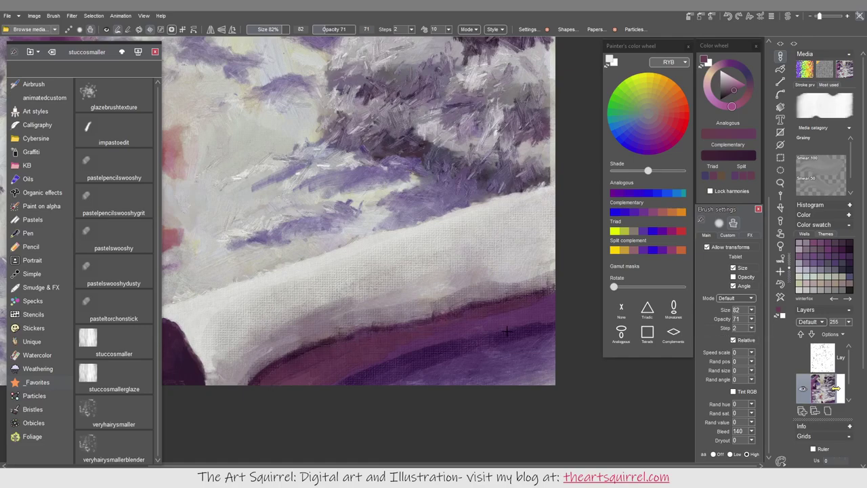
- Repaint the foreground log's snow in sampled pale greys with broad canvas-textured stuccosmaller strokes
{"action": "scroll", "coordinate": [550, 303], "scroll_direction": "down", "scroll_amount": 2}
{"action": "left_click", "coordinate": [337, 303], "text": "alt"}
{"action": "scroll", "coordinate": [426, 289], "scroll_direction": "up", "scroll_amount": 1}
{"action": "scroll", "coordinate": [515, 309], "scroll_direction": "down", "scroll_amount": 1}
{"action": "scroll", "coordinate": [456, 320], "scroll_direction": "up", "scroll_amount": 1}
{"action": "left_click_drag", "start_coordinate": [379, 352], "coordinate": [515, 271]}
{"action": "scroll", "coordinate": [542, 305], "scroll_direction": "up", "scroll_amount": 1}
{"action": "left_click_drag", "start_coordinate": [400, 366], "coordinate": [483, 343]}
{"action": "left_click_drag", "start_coordinate": [284, 407], "coordinate": [542, 325]}
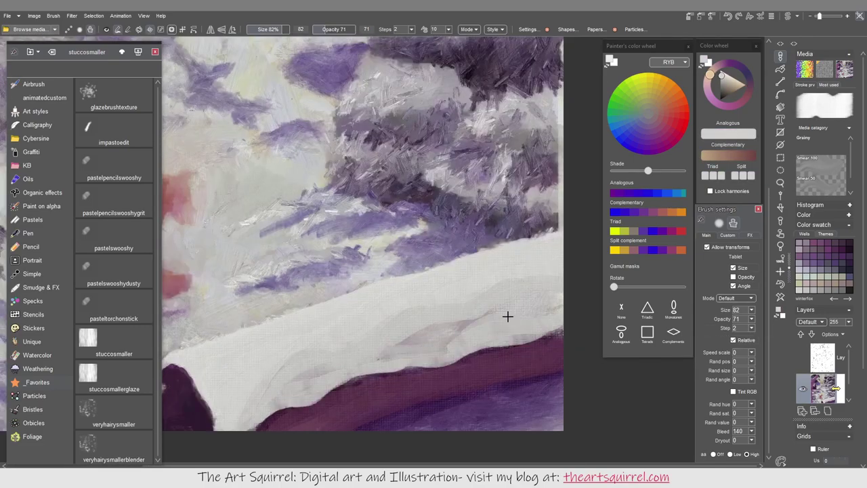
- Shape the foreground log's dark purple broken end with strokes in sampled dark bark colours
{"action": "scroll", "coordinate": [474, 366], "scroll_direction": "down", "scroll_amount": 1}
{"action": "scroll", "coordinate": [407, 399], "scroll_direction": "up", "scroll_amount": 1}
{"action": "scroll", "coordinate": [391, 409], "scroll_direction": "down", "scroll_amount": 1}
{"action": "left_click", "coordinate": [380, 380], "text": "alt"}
{"action": "left_click_drag", "start_coordinate": [379, 379], "coordinate": [357, 340]}
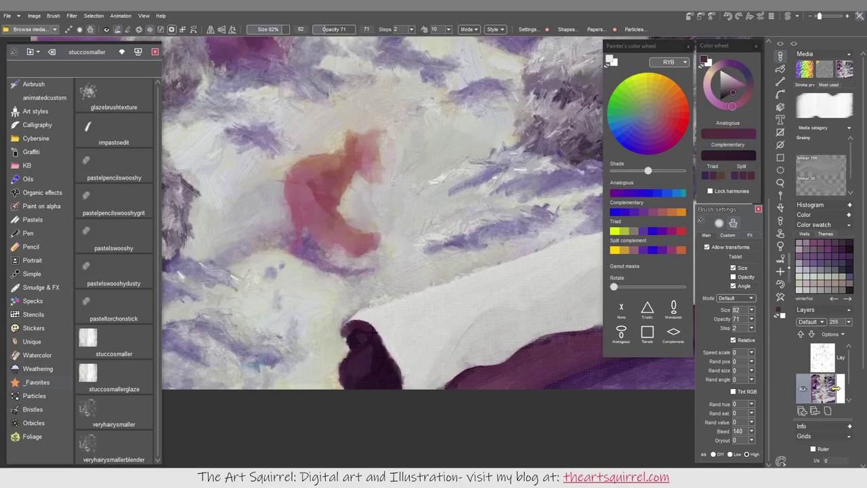
{"action": "left_click", "coordinate": [344, 335], "text": "alt"}
- Cover the large left tree's trunk in sampled purples with the stuccosmaller brush, using opacity 53 for the upper trunk
{"action": "scroll", "coordinate": [344, 332], "scroll_direction": "down", "scroll_amount": 2}
{"action": "scroll", "coordinate": [344, 322], "scroll_direction": "down", "scroll_amount": 1}
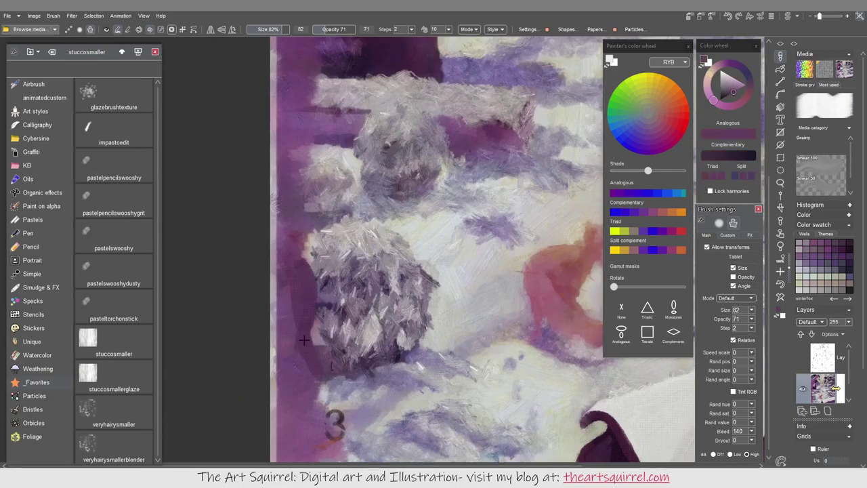
{"action": "left_click_drag", "start_coordinate": [318, 284], "coordinate": [344, 312]}
{"action": "scroll", "coordinate": [344, 311], "scroll_direction": "up", "scroll_amount": 2}
{"action": "left_click", "coordinate": [304, 249], "text": "alt"}
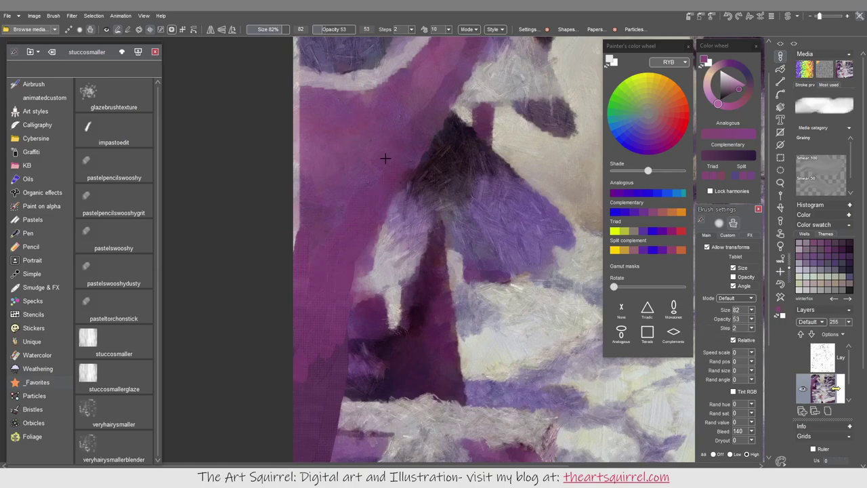
{"action": "scroll", "coordinate": [403, 160], "scroll_direction": "down", "scroll_amount": 1}
{"action": "scroll", "coordinate": [412, 245], "scroll_direction": "down", "scroll_amount": 2}
- Shade the left tree's trunk and the underside of its sloping branch with darker purple stuccosmaller strokes
{"action": "left_click", "coordinate": [450, 372], "text": "alt"}
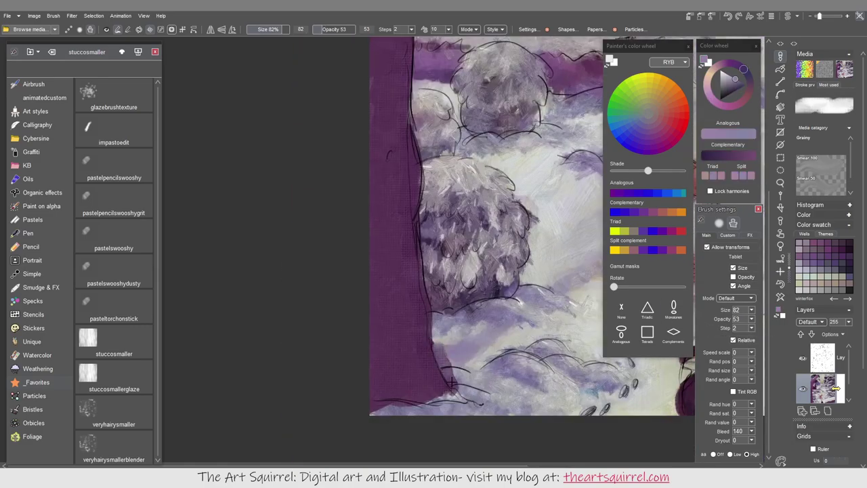
{"action": "left_click", "coordinate": [470, 388], "text": "alt"}
{"action": "scroll", "coordinate": [469, 388], "scroll_direction": "up", "scroll_amount": 2}
{"action": "scroll", "coordinate": [469, 388], "scroll_direction": "down", "scroll_amount": 2}
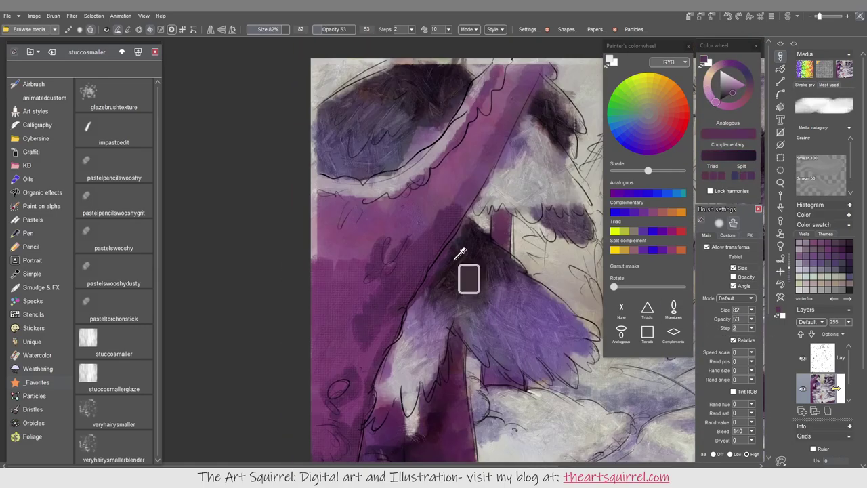
{"action": "left_click_drag", "start_coordinate": [498, 150], "coordinate": [317, 323]}
{"action": "left_click", "coordinate": [317, 323], "text": "alt"}
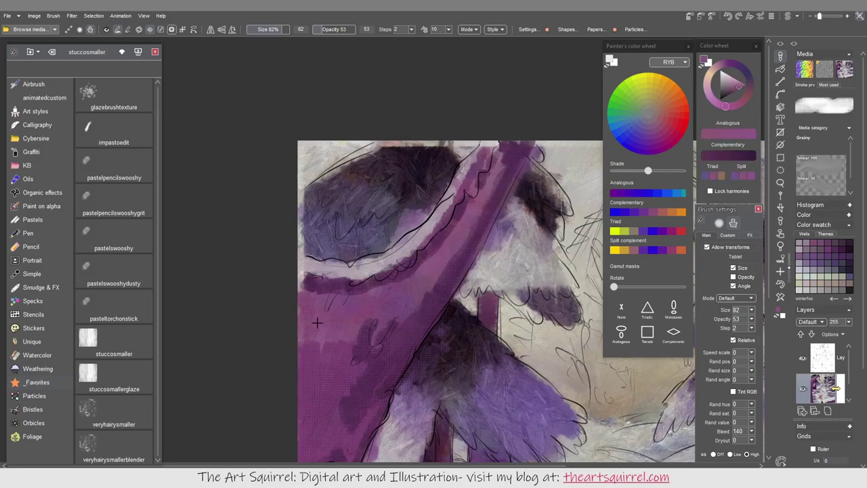
- Texture the left tree's sloping branch and the right-hand trees' snow with sampled colours at opacity 53
{"action": "left_click", "coordinate": [485, 245], "text": "alt"}
{"action": "mouse_move", "coordinate": [464, 242]}
{"action": "left_mouse_down"}
{"action": "mouse_move", "coordinate": [439, 290]}
{"action": "mouse_move", "coordinate": [452, 213]}
{"action": "mouse_move", "coordinate": [499, 246]}
{"action": "mouse_move", "coordinate": [507, 183]}
{"action": "mouse_move", "coordinate": [481, 264]}
{"action": "mouse_move", "coordinate": [566, 387]}
{"action": "mouse_move", "coordinate": [565, 126]}
{"action": "mouse_move", "coordinate": [486, 266]}
{"action": "mouse_move", "coordinate": [512, 250]}
{"action": "left_mouse_up"}
{"action": "left_click_drag", "start_coordinate": [224, 169], "coordinate": [245, 178]}
{"action": "left_click_drag", "start_coordinate": [461, 449], "coordinate": [489, 368]}
{"action": "left_click_drag", "start_coordinate": [474, 271], "coordinate": [312, 380]}
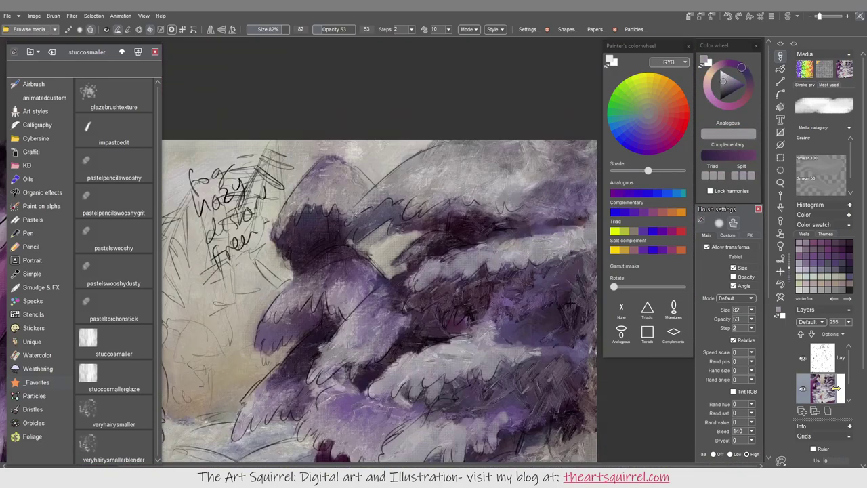
- Deepen the shadows beneath the right-hand trees' snowy boughs with strokes in a sampled near-black purple
{"action": "left_click", "coordinate": [313, 232], "text": "alt"}
{"action": "left_click_drag", "start_coordinate": [308, 227], "coordinate": [284, 251]}
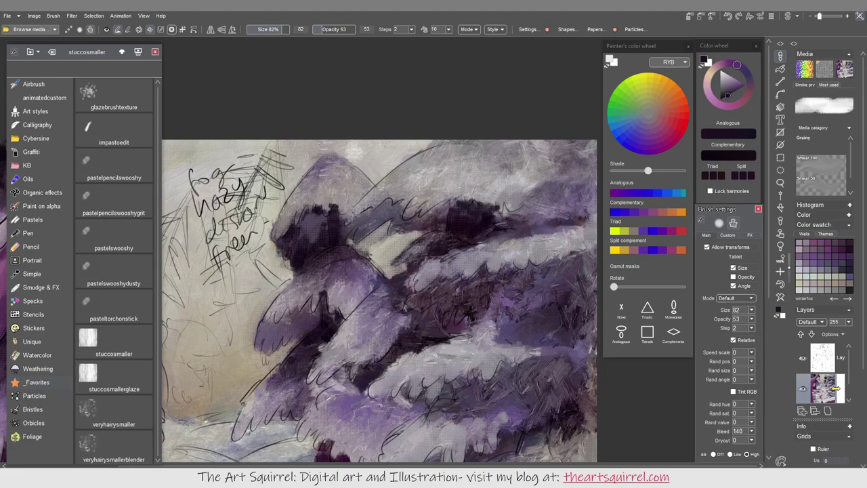
{"action": "left_click_drag", "start_coordinate": [576, 364], "coordinate": [442, 312]}
- Paint pale grey snow and small clumps over the right-hand tree's boughs, with brush size 58 and opacity 118
{"action": "left_click", "coordinate": [442, 312], "text": "alt"}
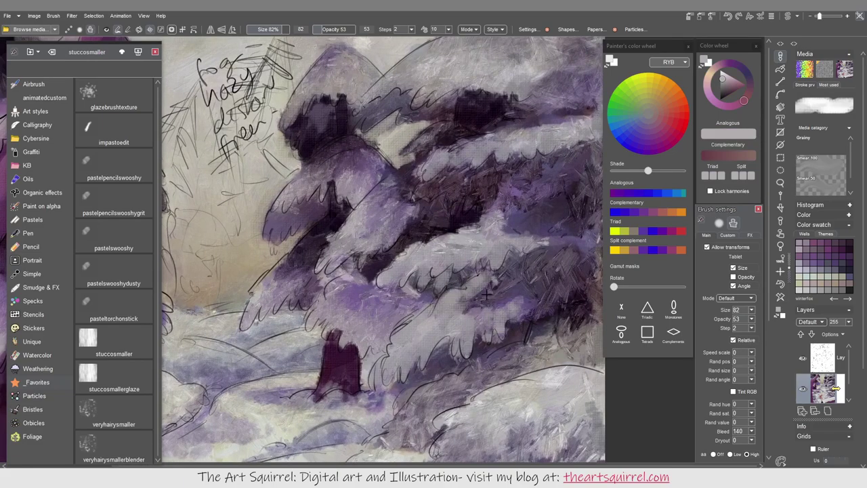
{"action": "mouse_move", "coordinate": [567, 226]}
{"action": "left_mouse_down"}
{"action": "mouse_move", "coordinate": [481, 214]}
{"action": "mouse_move", "coordinate": [425, 349]}
{"action": "mouse_move", "coordinate": [458, 299]}
{"action": "mouse_move", "coordinate": [569, 284]}
{"action": "mouse_move", "coordinate": [453, 303]}
{"action": "mouse_move", "coordinate": [492, 244]}
{"action": "mouse_move", "coordinate": [349, 237]}
{"action": "mouse_move", "coordinate": [520, 203]}
{"action": "mouse_move", "coordinate": [555, 223]}
{"action": "left_mouse_up"}
{"action": "right_click", "coordinate": [609, 398]}
{"action": "left_click_drag", "start_coordinate": [608, 398], "coordinate": [554, 398]}
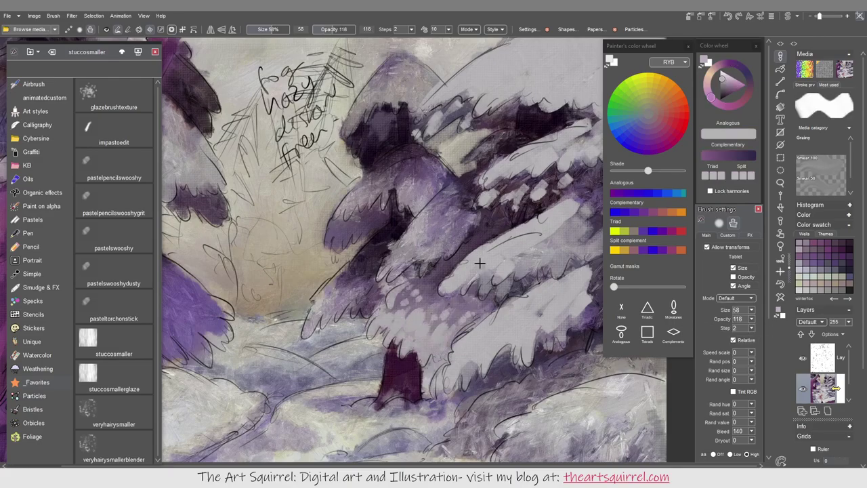
- Shade the right tree's lower bough at opacity 46, and paint pale snow on the bough below at opacity 85
{"action": "scroll", "coordinate": [516, 274], "scroll_direction": "up", "scroll_amount": 2}
{"action": "mouse_move", "coordinate": [517, 273]}
{"action": "left_mouse_down"}
{"action": "mouse_move", "coordinate": [502, 292]}
{"action": "mouse_move", "coordinate": [536, 298]}
{"action": "mouse_move", "coordinate": [547, 328]}
{"action": "left_mouse_up"}
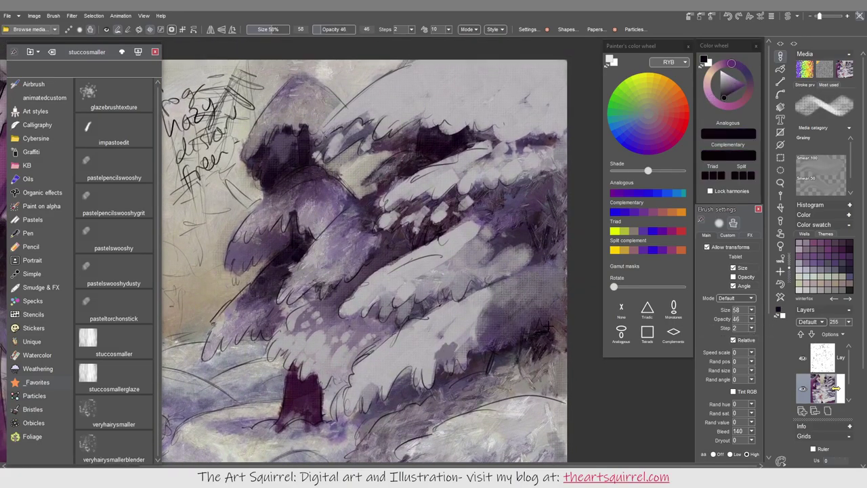
{"action": "left_click_drag", "start_coordinate": [433, 366], "coordinate": [508, 320]}
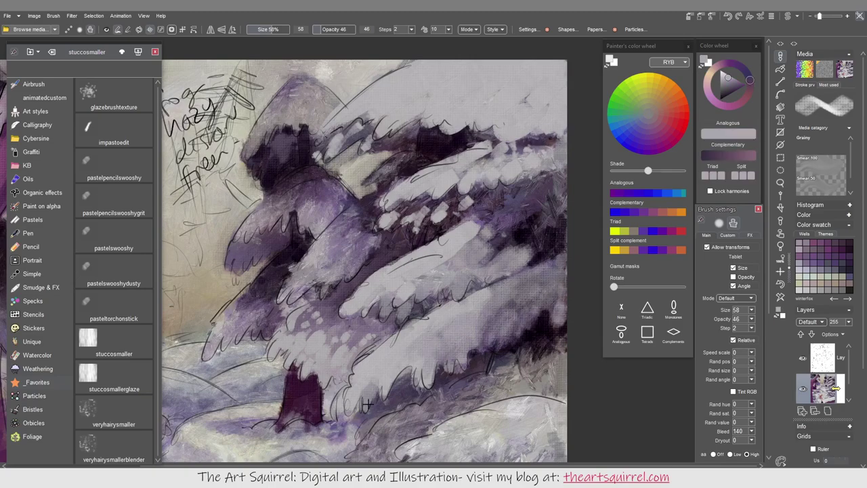
{"action": "scroll", "coordinate": [499, 267], "scroll_direction": "down", "scroll_amount": 3}
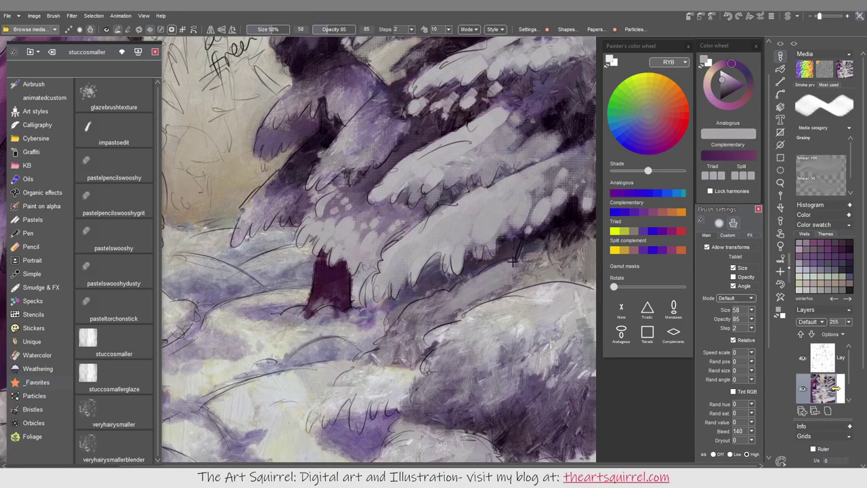
{"action": "mouse_move", "coordinate": [404, 353]}
{"action": "left_mouse_down"}
{"action": "mouse_move", "coordinate": [464, 310]}
{"action": "mouse_move", "coordinate": [434, 298]}
{"action": "left_mouse_up"}
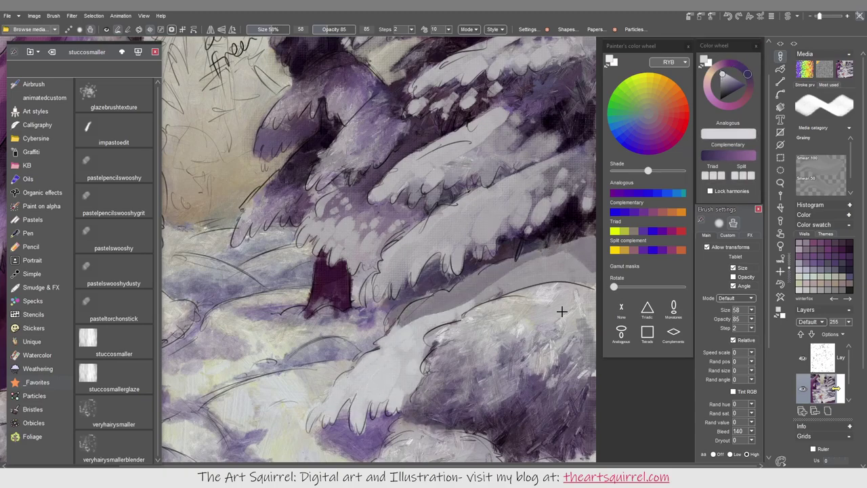
- Brighten the snow edges of the right tree's middle boughs and shade behind them with greys at opacity 44
{"action": "scroll", "coordinate": [560, 218], "scroll_direction": "up", "scroll_amount": 3}
{"action": "left_click", "coordinate": [515, 227], "text": "alt"}
{"action": "mouse_move", "coordinate": [407, 261]}
{"action": "left_mouse_down"}
{"action": "mouse_move", "coordinate": [484, 242]}
{"action": "mouse_move", "coordinate": [562, 244]}
{"action": "mouse_move", "coordinate": [521, 183]}
{"action": "left_mouse_up"}
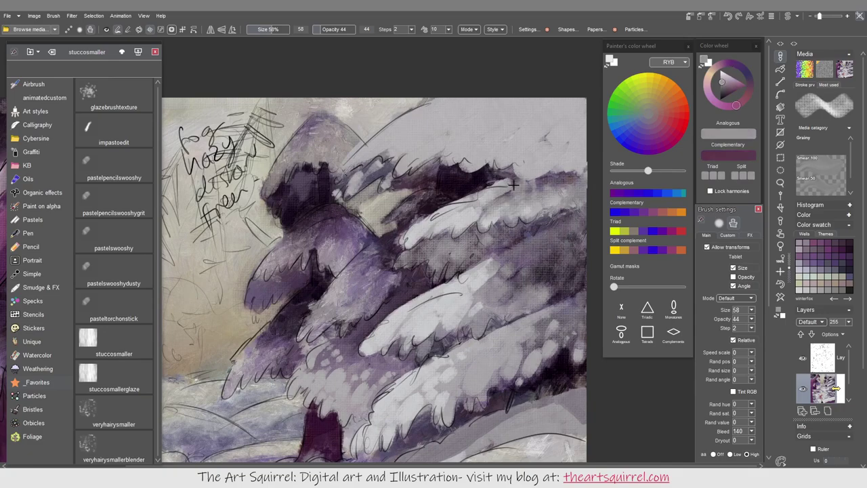
{"action": "left_click_drag", "start_coordinate": [571, 314], "coordinate": [576, 280]}
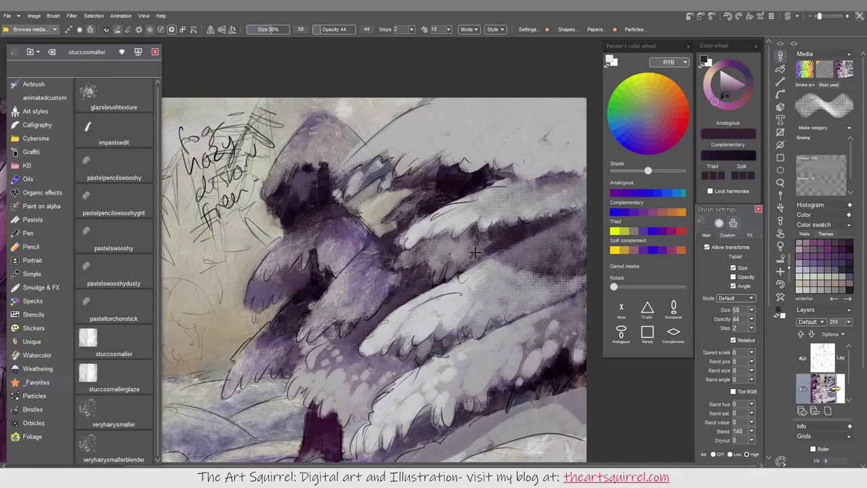
- Darken the gaps and shadows between the right tree's upper boughs and the rear tree with sampled dark purples
{"action": "scroll", "coordinate": [529, 248], "scroll_direction": "up", "scroll_amount": 1}
{"action": "mouse_move", "coordinate": [523, 252]}
{"action": "left_mouse_down"}
{"action": "mouse_move", "coordinate": [481, 270]}
{"action": "mouse_move", "coordinate": [368, 260]}
{"action": "mouse_move", "coordinate": [475, 320]}
{"action": "mouse_move", "coordinate": [315, 229]}
{"action": "mouse_move", "coordinate": [480, 303]}
{"action": "mouse_move", "coordinate": [330, 288]}
{"action": "mouse_move", "coordinate": [343, 267]}
{"action": "mouse_move", "coordinate": [321, 244]}
{"action": "left_mouse_up"}
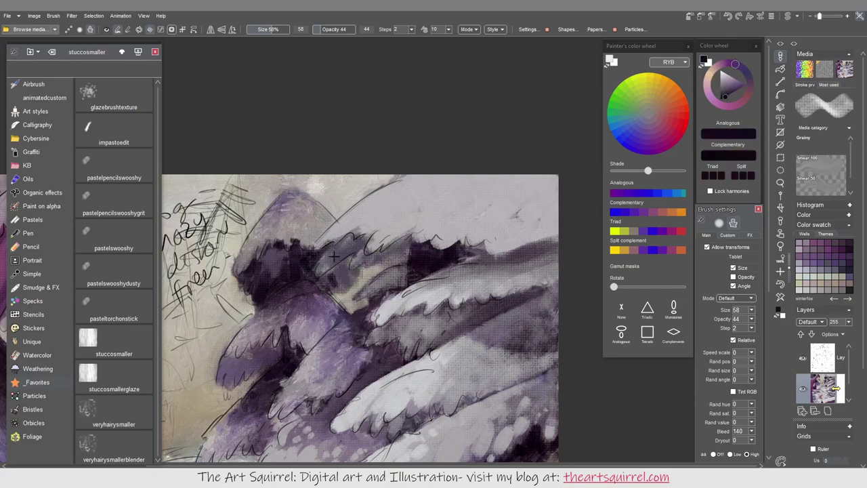
{"action": "scroll", "coordinate": [438, 288], "scroll_direction": "up", "scroll_amount": 1}
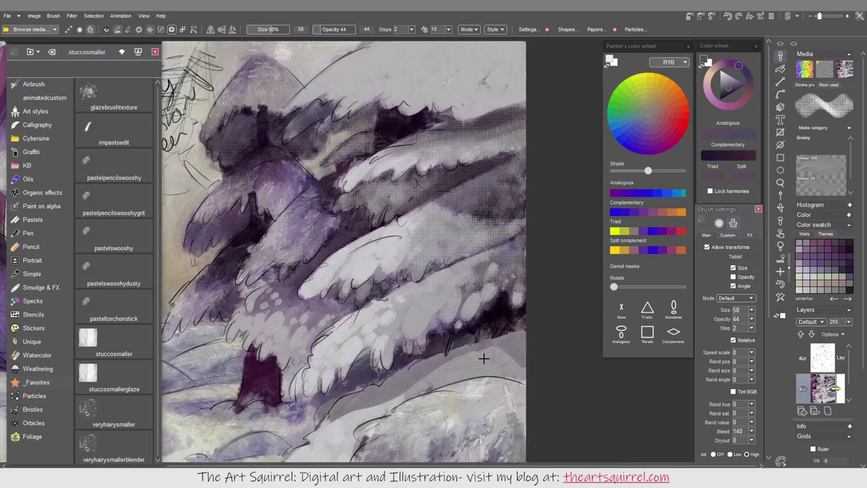
{"action": "scroll", "coordinate": [414, 271], "scroll_direction": "down", "scroll_amount": 1}
- Blend canvas-textured greys and muted purples into the top bough's snow and the rear tree's foliage at opacity 44
{"action": "left_click", "coordinate": [515, 265], "text": "alt"}
{"action": "scroll", "coordinate": [488, 285], "scroll_direction": "up", "scroll_amount": 2}
{"action": "scroll", "coordinate": [502, 298], "scroll_direction": "down", "scroll_amount": 1}
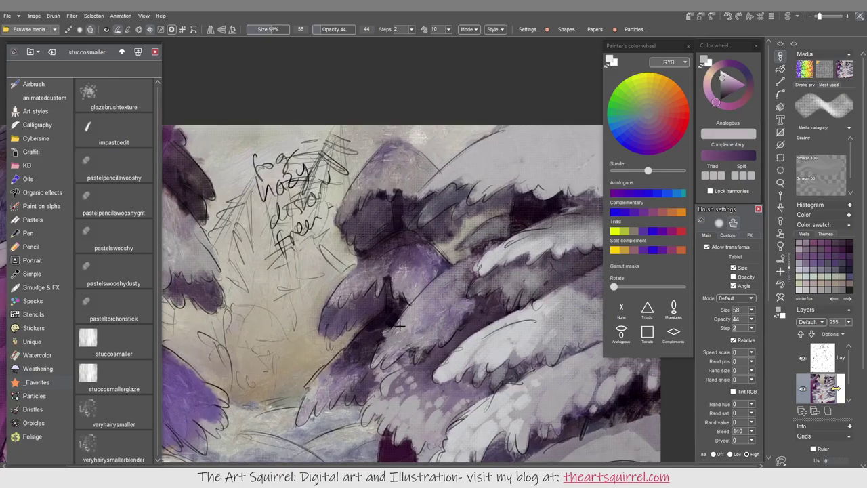
{"action": "scroll", "coordinate": [505, 306], "scroll_direction": "up", "scroll_amount": 1}
{"action": "left_click", "coordinate": [488, 345], "text": "alt"}
{"action": "scroll", "coordinate": [407, 325], "scroll_direction": "up", "scroll_amount": 1}
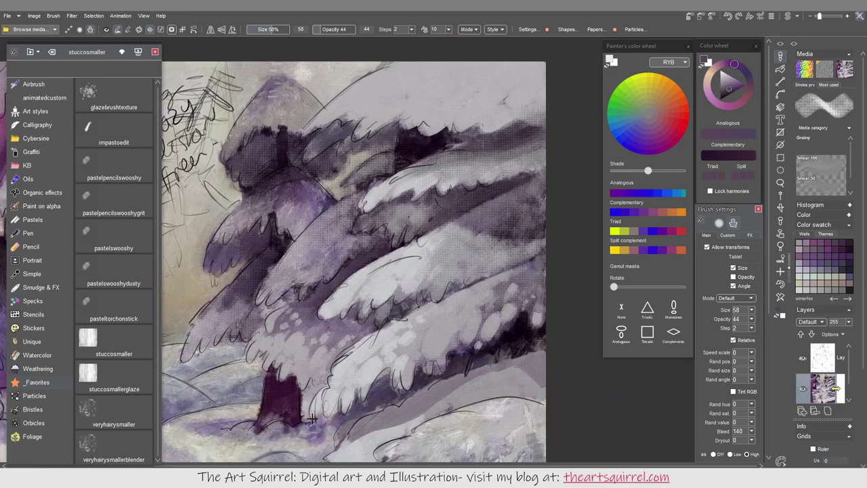
- Dab pale lavender-grey snow clumps onto the rear tree's left and lower boughs with brush size 46
{"action": "left_click", "coordinate": [385, 349], "text": "alt"}
{"action": "scroll", "coordinate": [399, 345], "scroll_direction": "down", "scroll_amount": 2}
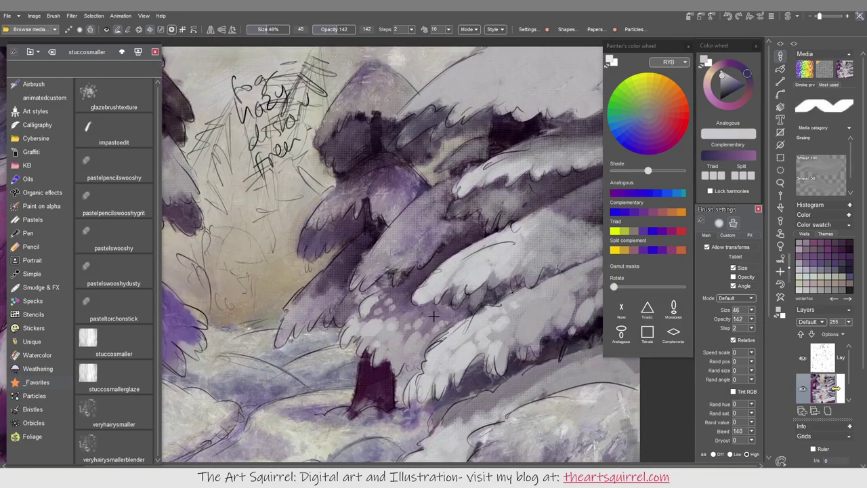
{"action": "left_click_drag", "start_coordinate": [292, 338], "coordinate": [325, 291]}
{"action": "left_click_drag", "start_coordinate": [319, 227], "coordinate": [356, 186]}
{"action": "left_click_drag", "start_coordinate": [309, 252], "coordinate": [326, 234]}
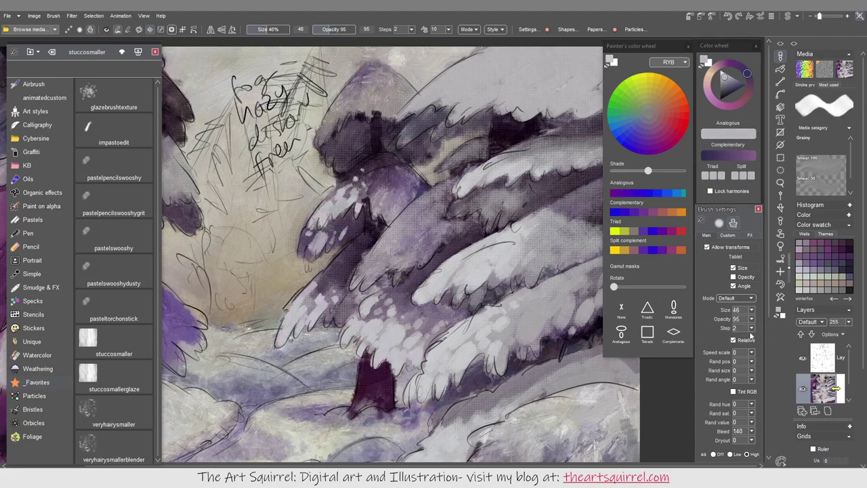
{"action": "left_click_drag", "start_coordinate": [295, 315], "coordinate": [332, 290]}
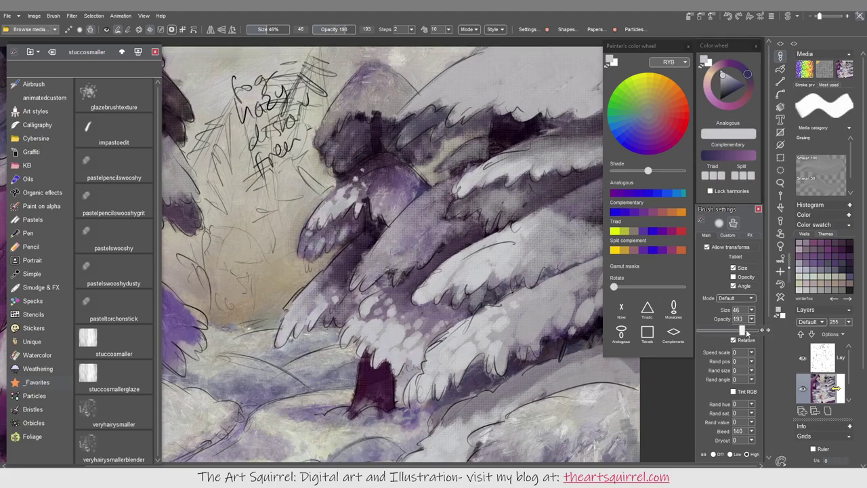
- Raise the brush opacity to 212 and add bright snow dabs across the right-hand tree's upper and lower boughs
{"action": "scroll", "coordinate": [442, 288], "scroll_direction": "up", "scroll_amount": 3}
{"action": "mouse_move", "coordinate": [366, 223]}
{"action": "left_mouse_down"}
{"action": "mouse_move", "coordinate": [422, 201]}
{"action": "mouse_move", "coordinate": [529, 196]}
{"action": "left_mouse_up"}
{"action": "scroll", "coordinate": [434, 347], "scroll_direction": "down", "scroll_amount": 6}
{"action": "mouse_move", "coordinate": [400, 373]}
{"action": "left_mouse_down"}
{"action": "mouse_move", "coordinate": [433, 347]}
{"action": "mouse_move", "coordinate": [400, 396]}
{"action": "left_mouse_up"}
{"action": "scroll", "coordinate": [484, 229], "scroll_direction": "up", "scroll_amount": 6}
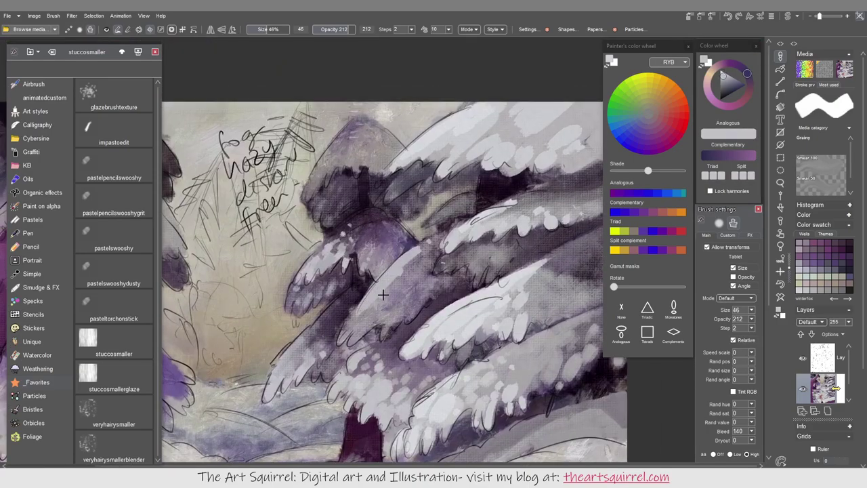
- Cover the rear tree's top and boughs in pale grey snow and shade them with sampled muted purples
{"action": "left_click_drag", "start_coordinate": [383, 295], "coordinate": [427, 281]}
{"action": "left_click", "coordinate": [441, 281], "text": "alt"}
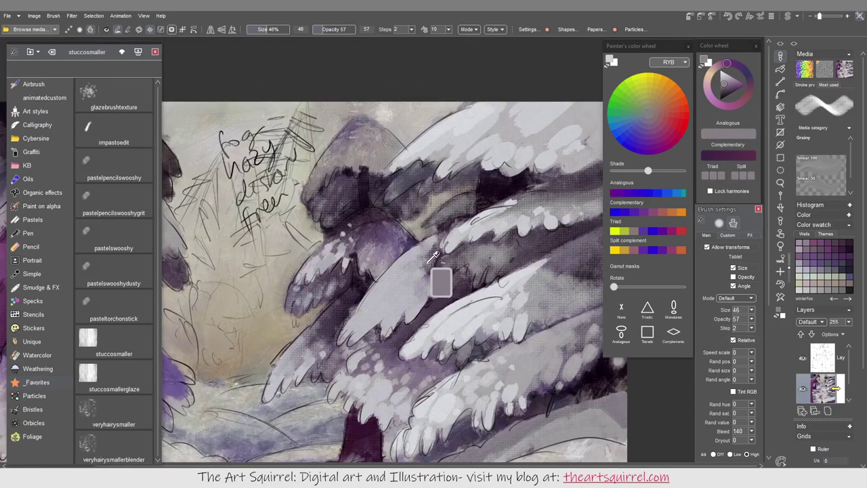
{"action": "left_click_drag", "start_coordinate": [447, 244], "coordinate": [393, 319]}
{"action": "left_click_drag", "start_coordinate": [325, 159], "coordinate": [387, 149]}
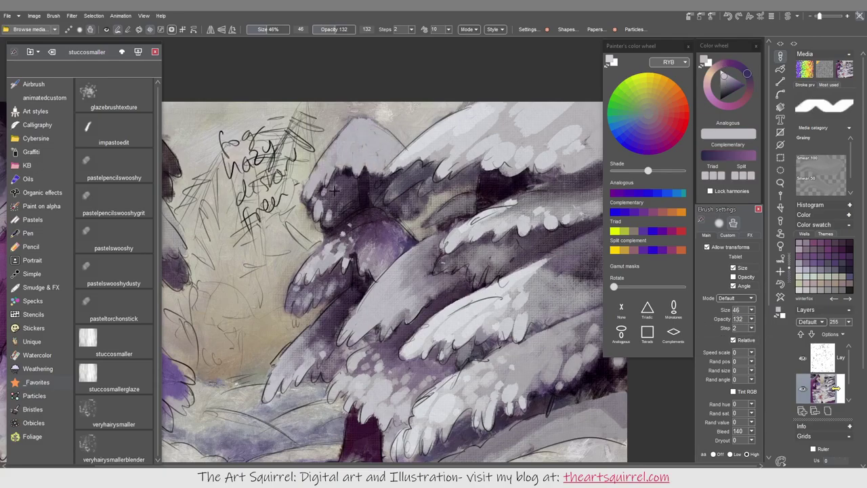
{"action": "mouse_move", "coordinate": [404, 212]}
{"action": "left_mouse_down"}
{"action": "mouse_move", "coordinate": [377, 252]}
{"action": "mouse_move", "coordinate": [404, 297]}
{"action": "mouse_move", "coordinate": [352, 298]}
{"action": "left_mouse_up"}
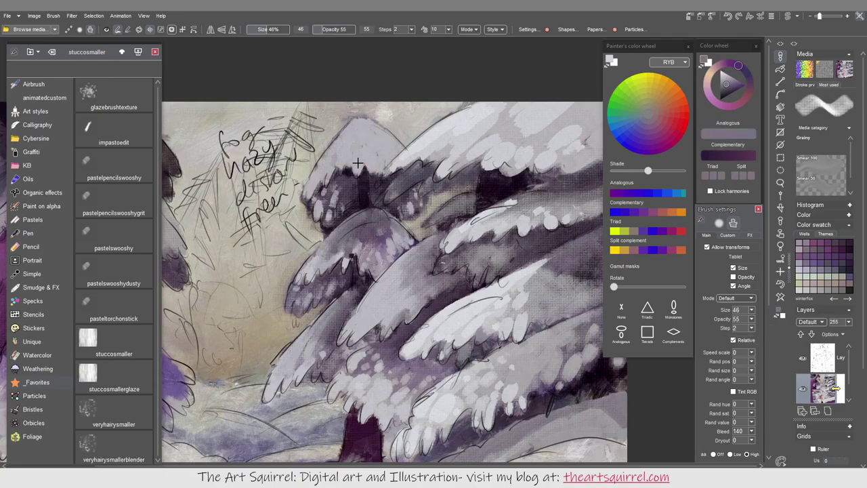
- Hide the sketch layer and paint hazy distant trees between the foreground trees in sampled beige and grey-brown tones
{"action": "scroll", "coordinate": [328, 250], "scroll_direction": "down", "scroll_amount": 5}
{"action": "left_click", "coordinate": [802, 358]}
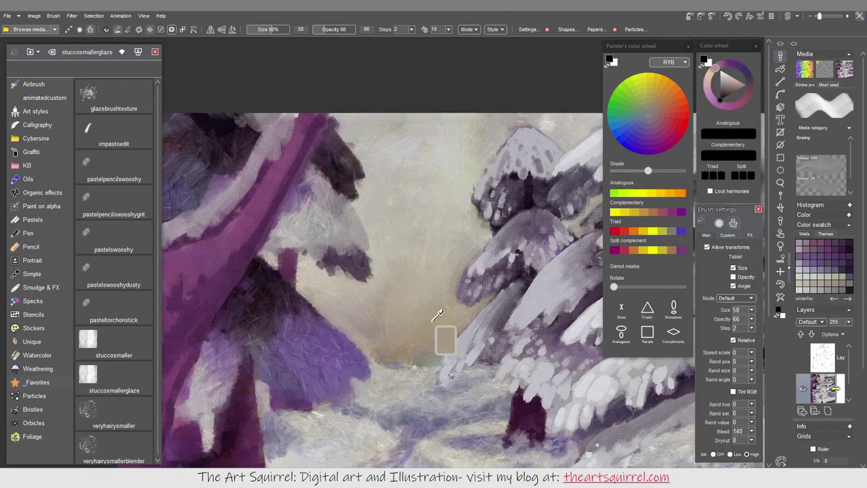
{"action": "mouse_move", "coordinate": [383, 355]}
{"action": "left_mouse_down"}
{"action": "mouse_move", "coordinate": [400, 340]}
{"action": "mouse_move", "coordinate": [316, 268]}
{"action": "mouse_move", "coordinate": [356, 306]}
{"action": "mouse_move", "coordinate": [369, 342]}
{"action": "left_mouse_up"}
{"action": "left_click_drag", "start_coordinate": [339, 271], "coordinate": [319, 308]}
{"action": "mouse_move", "coordinate": [389, 312]}
{"action": "left_mouse_down"}
{"action": "mouse_move", "coordinate": [405, 191]}
{"action": "mouse_move", "coordinate": [405, 237]}
{"action": "mouse_move", "coordinate": [428, 315]}
{"action": "mouse_move", "coordinate": [409, 280]}
{"action": "left_mouse_up"}
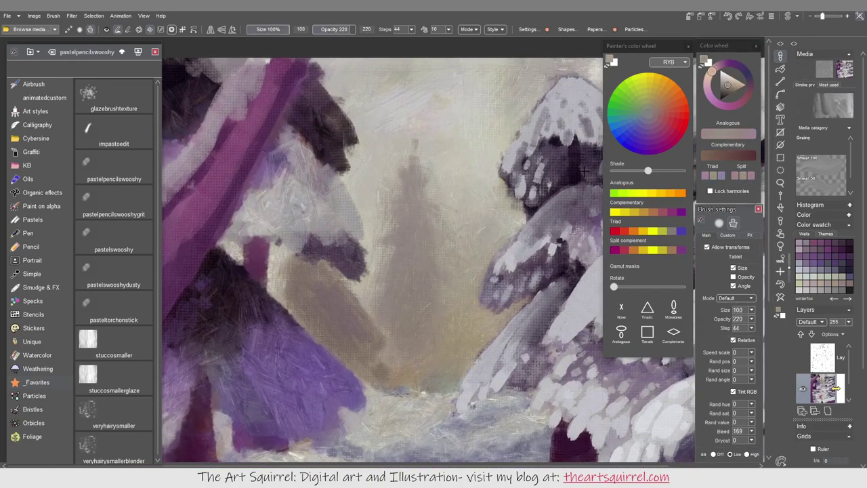
{"action": "left_click_drag", "start_coordinate": [380, 68], "coordinate": [412, 73]}
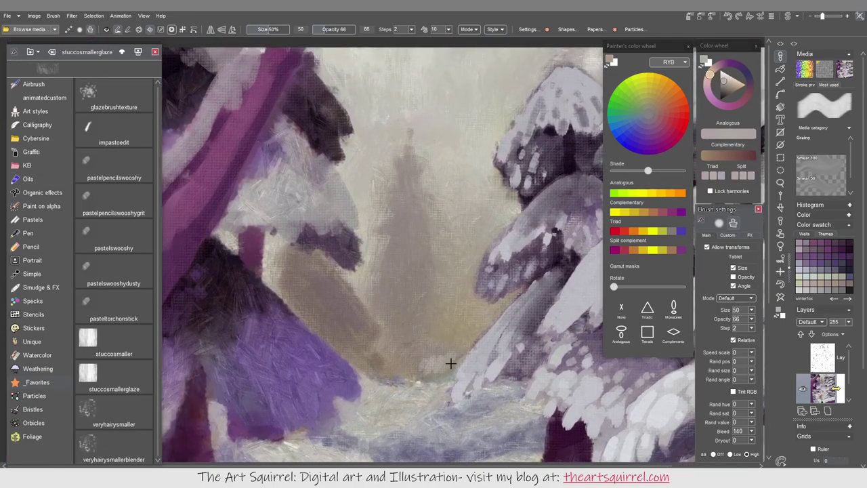
{"action": "mouse_move", "coordinate": [451, 363]}
{"action": "left_mouse_down"}
{"action": "mouse_move", "coordinate": [495, 317]}
{"action": "mouse_move", "coordinate": [442, 299]}
{"action": "left_mouse_up"}
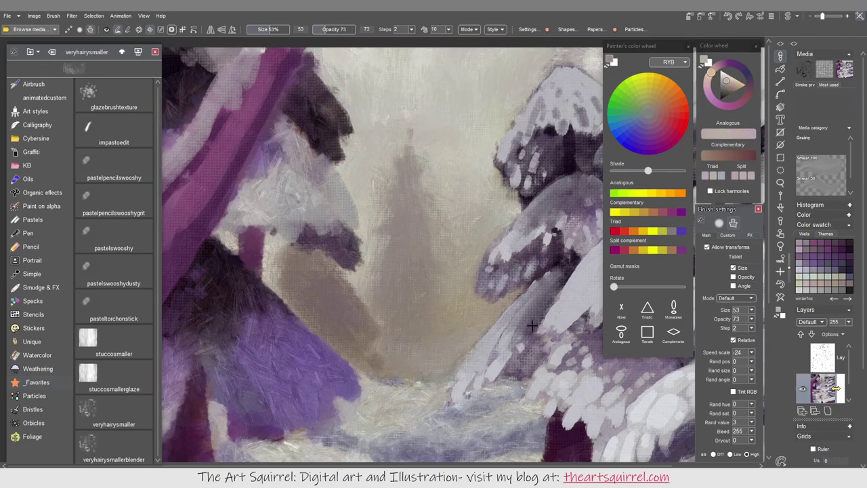
- Add drooping branch strokes to the hazy distant trees with the pastelswooshy brush in sampled pale tones
{"action": "left_click", "coordinate": [115, 247]}
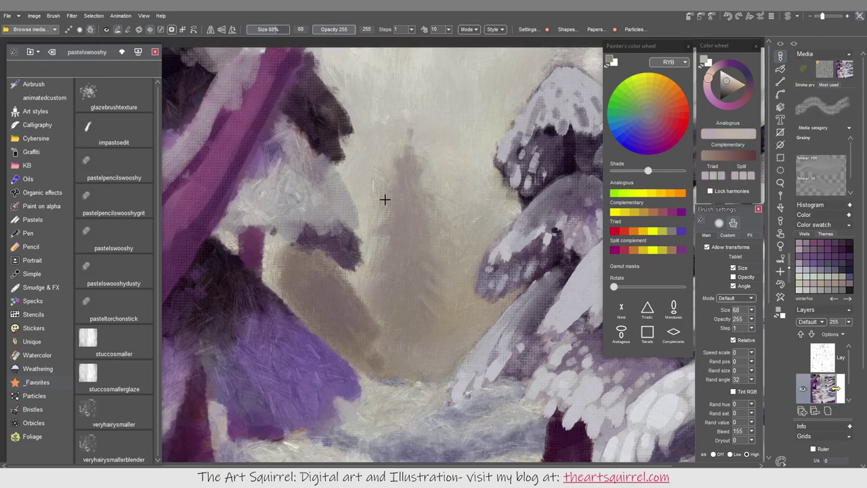
{"action": "left_click_drag", "start_coordinate": [335, 265], "coordinate": [317, 318]}
{"action": "left_click", "coordinate": [461, 348], "text": "alt"}
- Blend the distant trees with veryhairysmallerblender and paint pale snow mounds at their base with stuccosmaller at size 45
{"action": "key", "text": "s"}
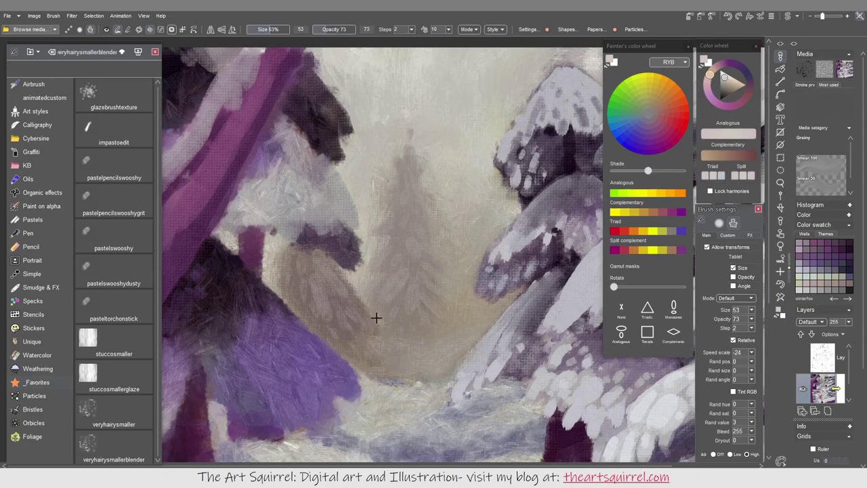
{"action": "left_click", "coordinate": [433, 393], "text": "alt"}
{"action": "left_click", "coordinate": [415, 354], "text": "alt"}
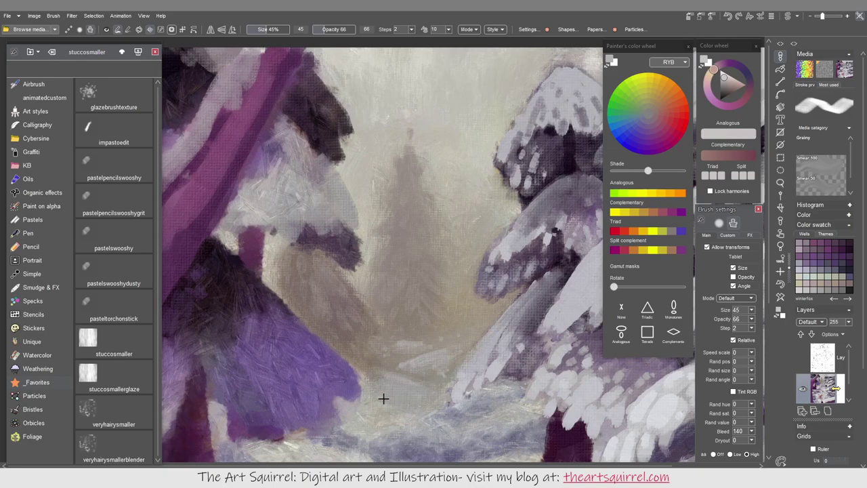
- Smooth and shade the snow mounds beneath the distant trees with tones sampled from the surrounding snow
{"action": "key", "text": "s"}
{"action": "left_click", "coordinate": [426, 366], "text": "alt"}
{"action": "left_click", "coordinate": [414, 359], "text": "alt"}
{"action": "left_click", "coordinate": [436, 391], "text": "alt"}
{"action": "left_click", "coordinate": [397, 403], "text": "alt"}
- Paint dark and pale drooping bough strokes on the distant tree beside the purple conifer with stuccosmallerglaze at size 30
{"action": "left_click", "coordinate": [388, 332], "text": "alt"}
{"action": "left_click", "coordinate": [345, 300], "text": "alt"}
{"action": "left_click", "coordinate": [305, 253], "text": "alt"}
{"action": "left_click", "coordinate": [300, 310], "text": "alt"}
{"action": "left_click", "coordinate": [332, 321], "text": "alt"}
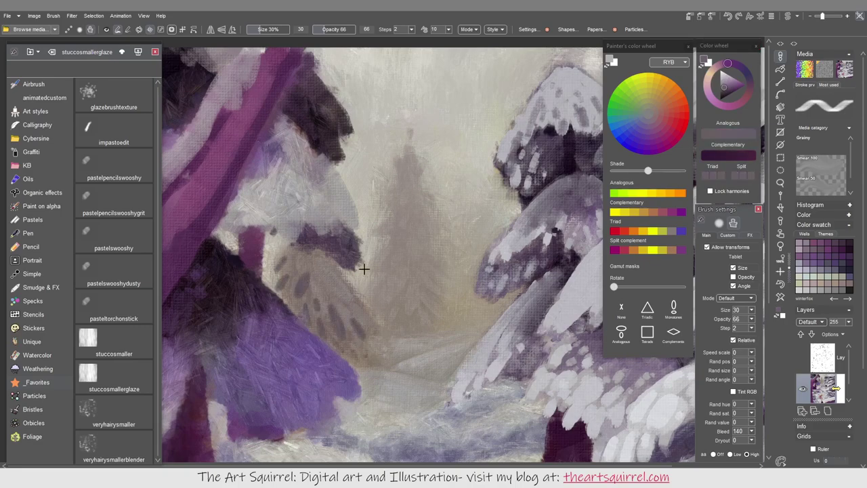
{"action": "left_click", "coordinate": [313, 269], "text": "alt"}
{"action": "left_click", "coordinate": [385, 330], "text": "alt"}
{"action": "mouse_move", "coordinate": [369, 335]}
{"action": "left_mouse_down"}
{"action": "mouse_move", "coordinate": [344, 278]}
{"action": "mouse_move", "coordinate": [323, 303]}
{"action": "left_mouse_up"}
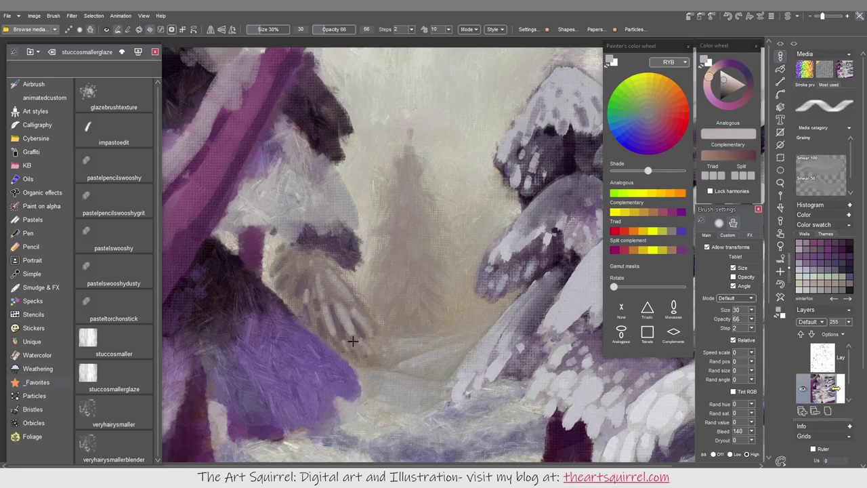
- Soften and reshape the same distant tree's boughs with sampled grey-beige tones at brush size 35
{"action": "key", "text": "]"}
{"action": "left_click", "coordinate": [310, 280], "text": "alt"}
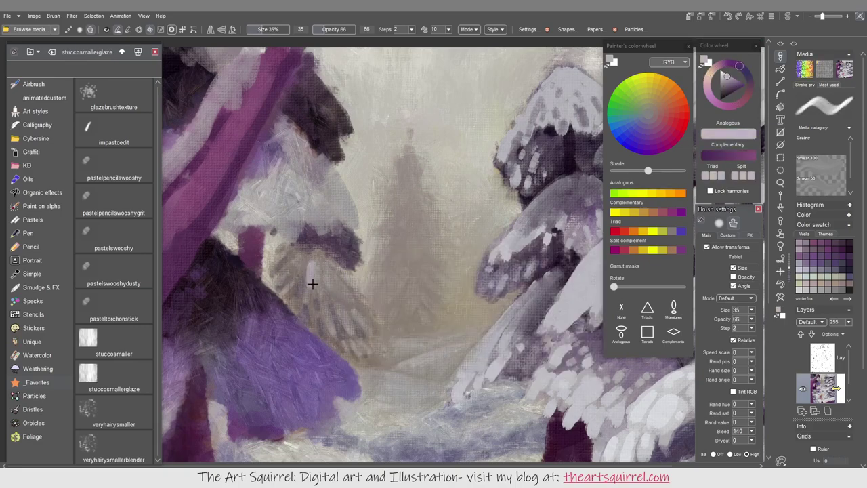
{"action": "left_click", "coordinate": [314, 258], "text": "alt"}
{"action": "left_click", "coordinate": [361, 303], "text": "alt"}
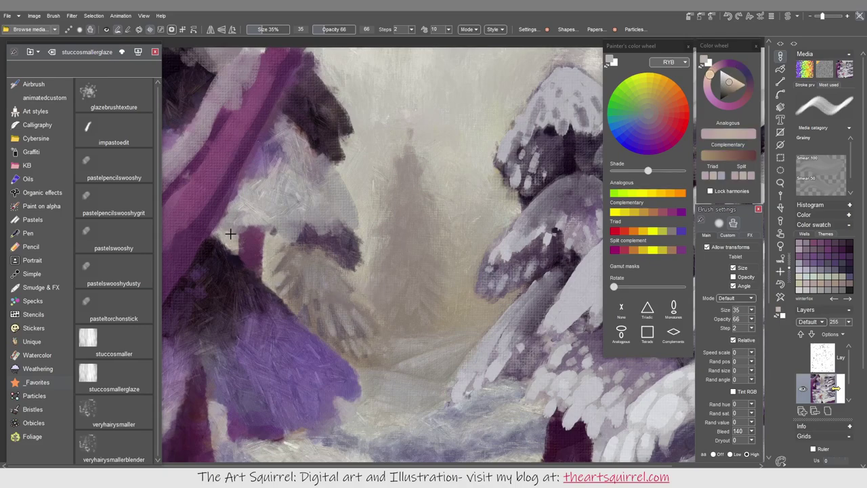
{"action": "left_click", "coordinate": [365, 262], "text": "alt"}
{"action": "left_click", "coordinate": [318, 286], "text": "alt"}
- Define the central distant tree's tiered boughs and edges with sampled muted brown-grey strokes at size 35
{"action": "left_click", "coordinate": [412, 327], "text": "alt"}
{"action": "left_click", "coordinate": [391, 258], "text": "alt"}
{"action": "left_click", "coordinate": [384, 306], "text": "alt"}
{"action": "left_click", "coordinate": [403, 287], "text": "alt"}
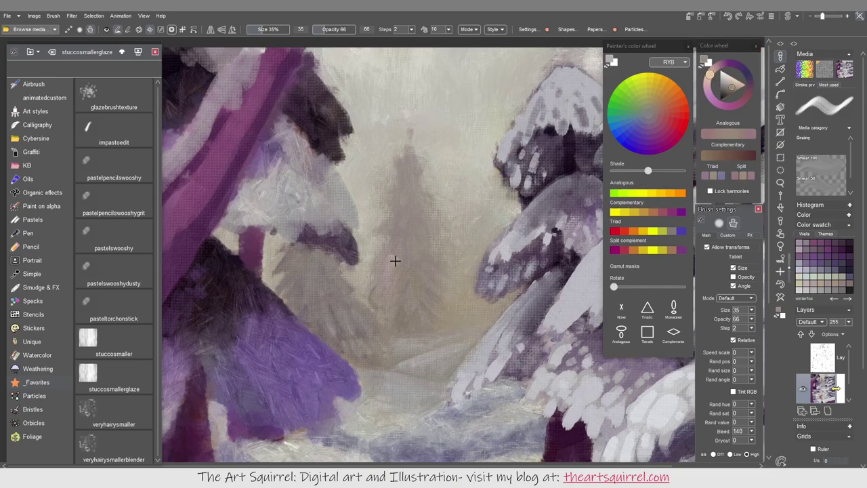
{"action": "left_click", "coordinate": [506, 274], "text": "alt"}
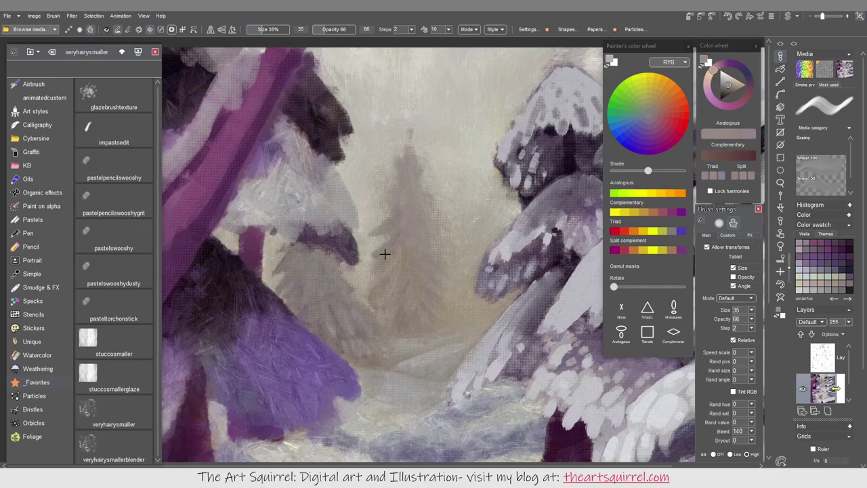
{"action": "left_click", "coordinate": [430, 245], "text": "alt"}
{"action": "left_click_drag", "start_coordinate": [397, 258], "coordinate": [417, 308]}
{"action": "left_click", "coordinate": [458, 319], "text": "alt"}
- Add pale snow strokes to the boughs of both distant trees with stuccosmallerglaze at size 21
{"action": "left_click_drag", "start_coordinate": [739, 431], "coordinate": [752, 442]}
{"action": "left_click", "coordinate": [114, 380]}
{"action": "left_click", "coordinate": [420, 291], "text": "alt"}
{"action": "left_click_drag", "start_coordinate": [422, 283], "coordinate": [433, 308]}
{"action": "left_click_drag", "start_coordinate": [427, 239], "coordinate": [439, 263]}
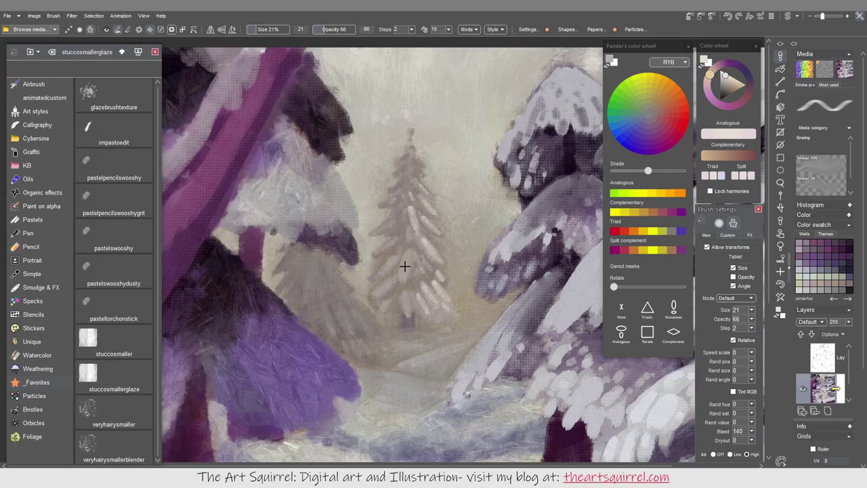
{"action": "left_click", "coordinate": [458, 173], "text": "alt"}
{"action": "left_click_drag", "start_coordinate": [339, 301], "coordinate": [367, 330]}
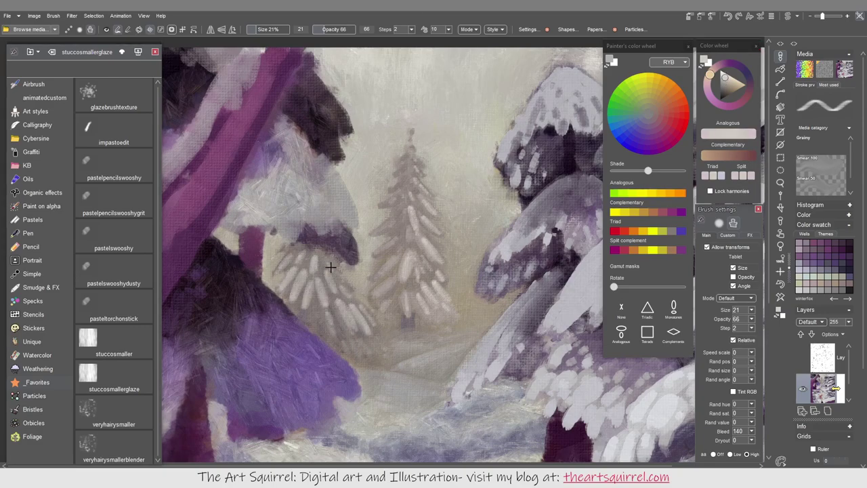
- Paint muted trunks and gaps on both distant trees and refine the snow mounds below with sampled pale and grey tones
{"action": "left_click", "coordinate": [294, 319], "text": "alt"}
{"action": "mouse_move", "coordinate": [324, 342]}
{"action": "left_mouse_down"}
{"action": "mouse_move", "coordinate": [307, 303]}
{"action": "mouse_move", "coordinate": [330, 316]}
{"action": "left_mouse_up"}
{"action": "left_click", "coordinate": [398, 302], "text": "alt"}
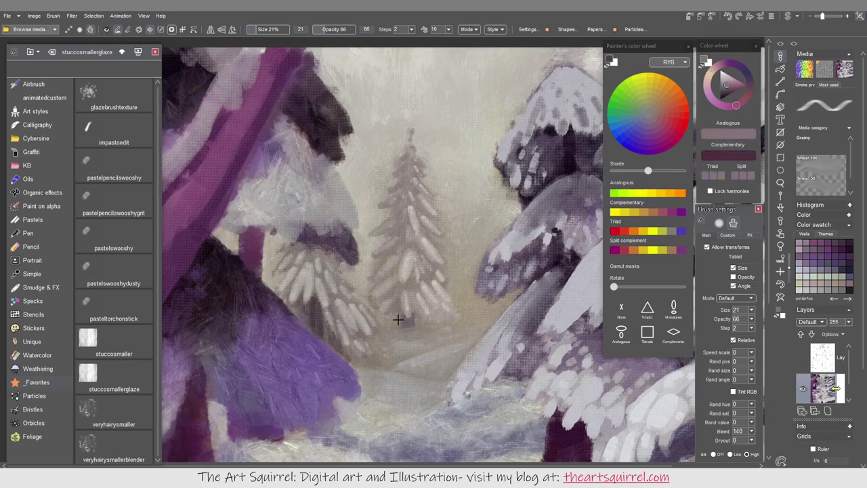
{"action": "left_click", "coordinate": [435, 355], "text": "alt"}
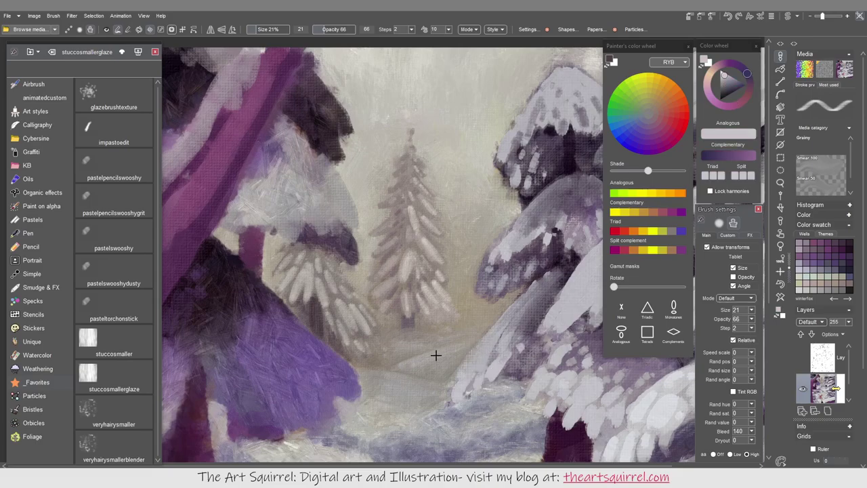
{"action": "left_click", "coordinate": [479, 342], "text": "alt"}
{"action": "left_click", "coordinate": [391, 358], "text": "alt"}
{"action": "left_click", "coordinate": [438, 377], "text": "alt"}
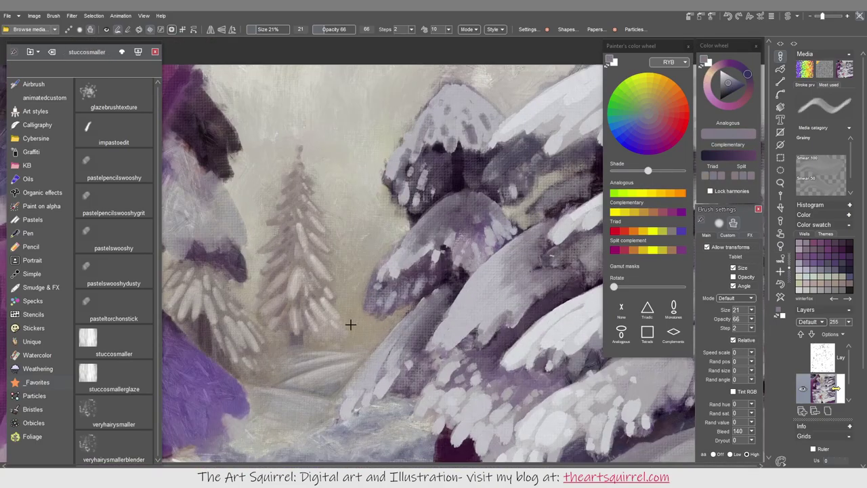
- Glaze warm beige haze over the central distant tree on a new layer with stuccosmaller at size 39
{"action": "left_click", "coordinate": [344, 308], "text": "alt"}
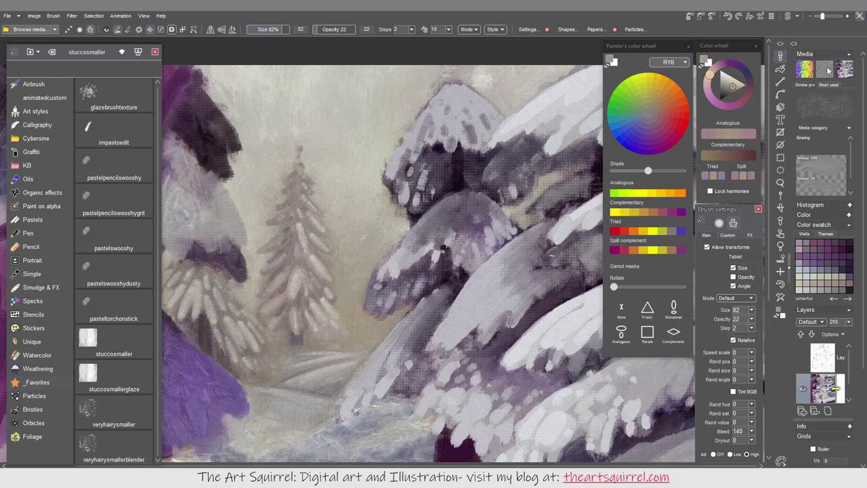
{"action": "key", "text": "b"}
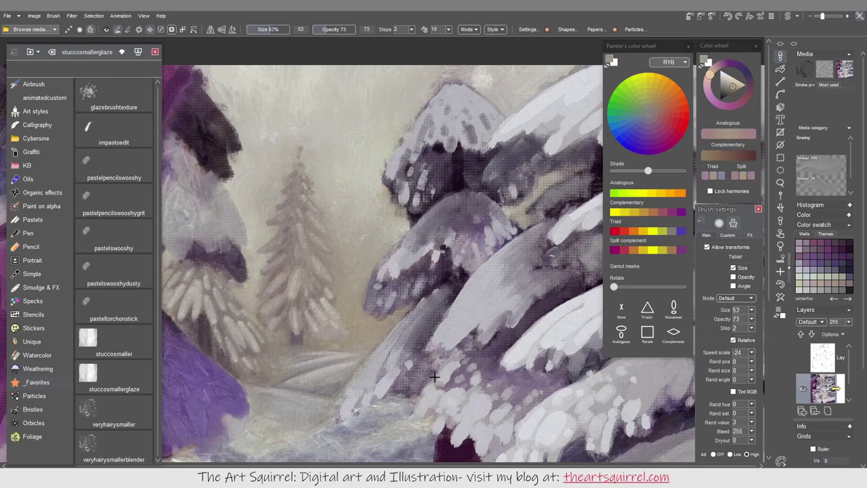
{"action": "key", "text": "ctrl+shift+n"}
{"action": "key", "text": "b"}
{"action": "left_click_drag", "start_coordinate": [349, 287], "coordinate": [307, 236]}
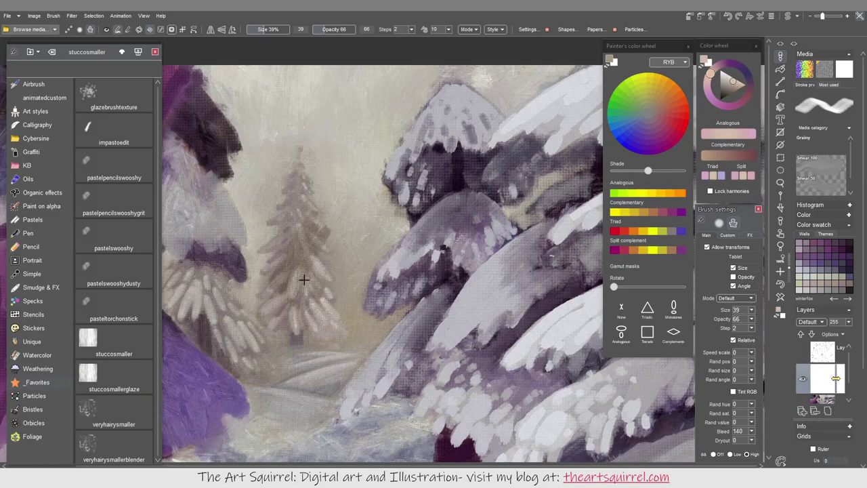
- Set the haze layer's opacity to 120 and merge it into the painting layer
{"action": "left_click", "coordinate": [816, 321]}
{"action": "left_click_drag", "start_coordinate": [840, 321], "coordinate": [810, 333]}
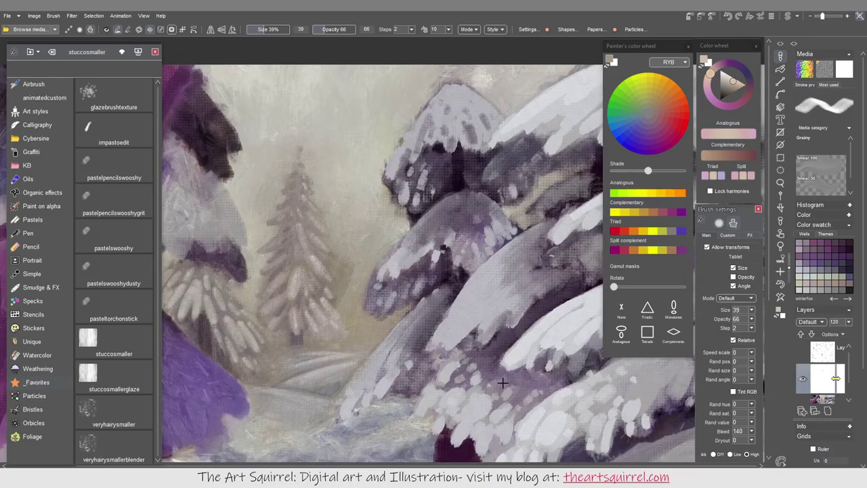
{"action": "key", "text": "ctrl+e"}
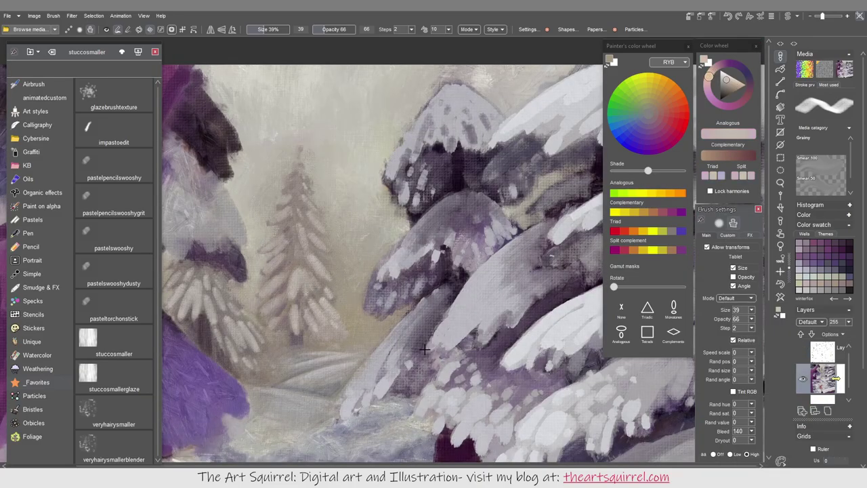
- Refine the beige ground behind the mounds and the distant trees' boughs with sampled tones using stuccosmaller at size 39
{"action": "left_click", "coordinate": [425, 344], "text": "alt"}
{"action": "left_click", "coordinate": [391, 326], "text": "alt"}
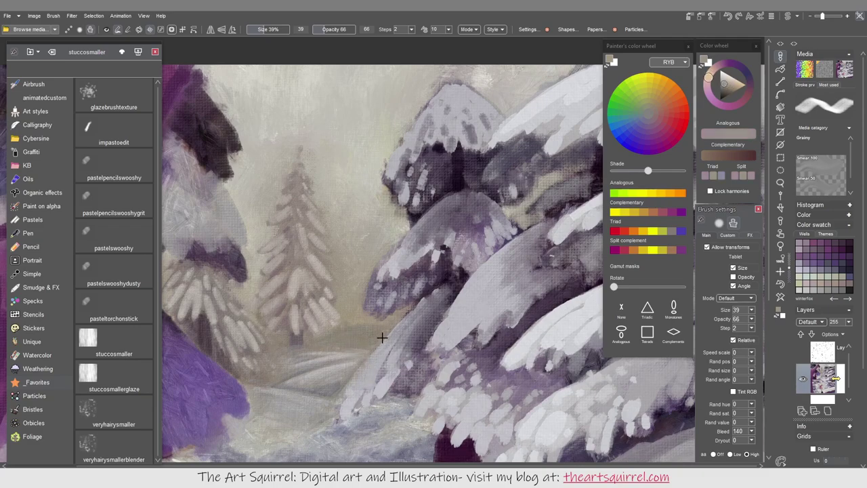
{"action": "mouse_move", "coordinate": [397, 323]}
{"action": "left_mouse_down"}
{"action": "mouse_move", "coordinate": [398, 434]}
{"action": "mouse_move", "coordinate": [355, 338]}
{"action": "left_mouse_up"}
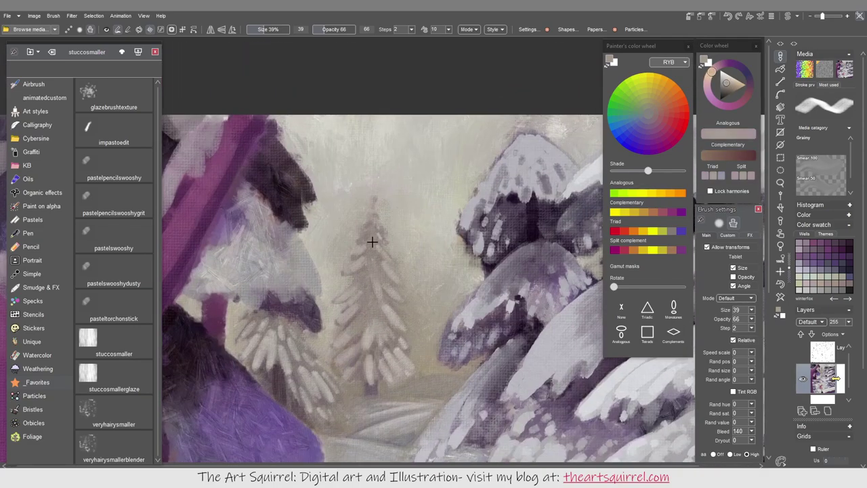
{"action": "left_click", "coordinate": [375, 348], "text": "alt"}
{"action": "left_click", "coordinate": [272, 324], "text": "alt"}
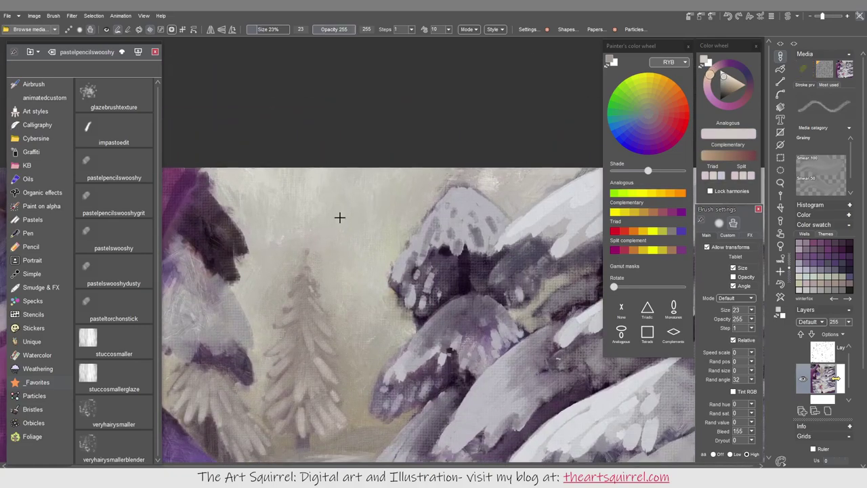
- Smooth the sky between the trees with pale tones using stuccosmallerglaze at size 53 and opacity 102
{"action": "left_click_drag", "start_coordinate": [495, 172], "coordinate": [467, 167]}
{"action": "left_click_drag", "start_coordinate": [567, 175], "coordinate": [458, 175]}
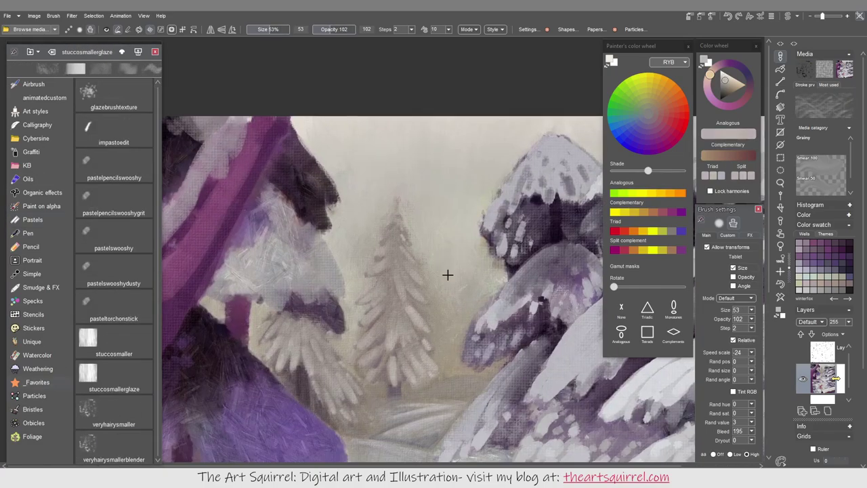
{"action": "left_click", "coordinate": [466, 113], "text": "alt"}
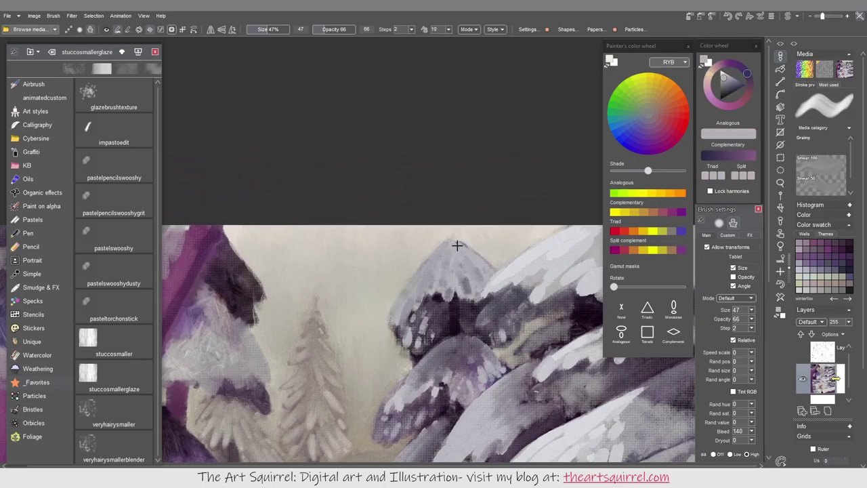
- Repaint the rear snowy tree's pointed top in sampled pale greys with stuccosmallerglaze at size 47
{"action": "left_click_drag", "start_coordinate": [461, 284], "coordinate": [465, 302]}
{"action": "left_click_drag", "start_coordinate": [410, 325], "coordinate": [416, 346]}
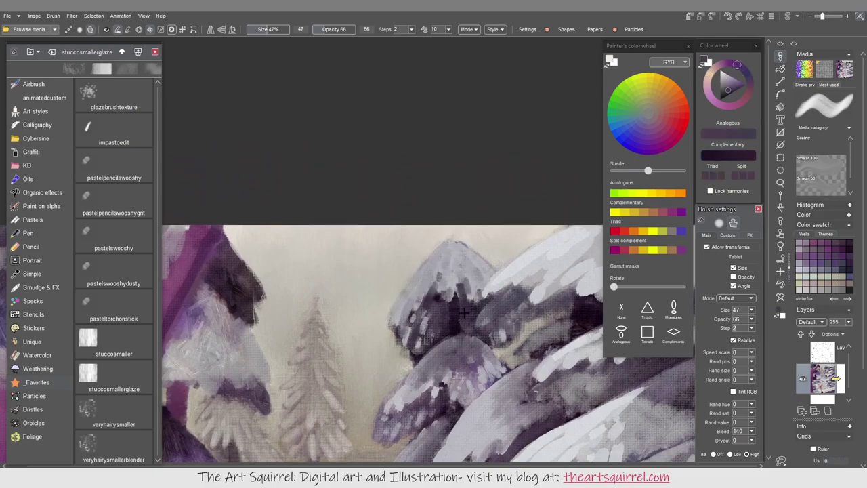
{"action": "left_click", "coordinate": [398, 304], "text": "alt"}
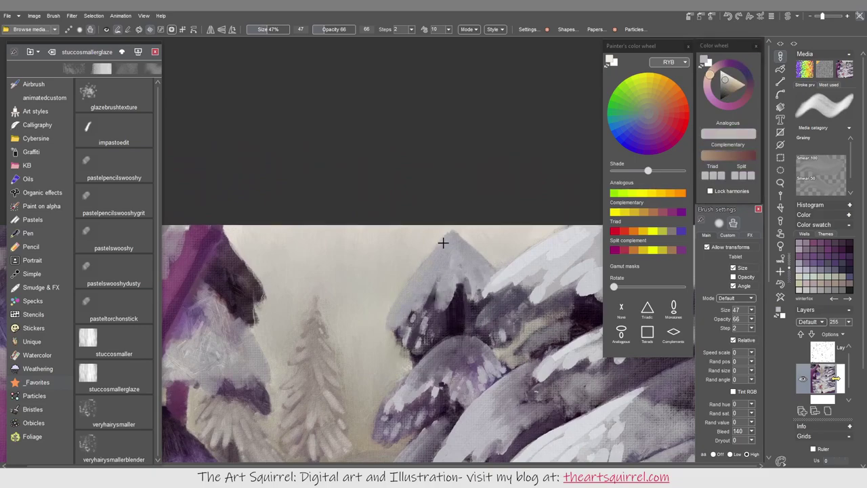
{"action": "left_click_drag", "start_coordinate": [444, 239], "coordinate": [382, 332]}
{"action": "mouse_move", "coordinate": [474, 265]}
{"action": "left_mouse_down"}
{"action": "mouse_move", "coordinate": [434, 280]}
{"action": "mouse_move", "coordinate": [438, 291]}
{"action": "mouse_move", "coordinate": [412, 292]}
{"action": "left_mouse_up"}
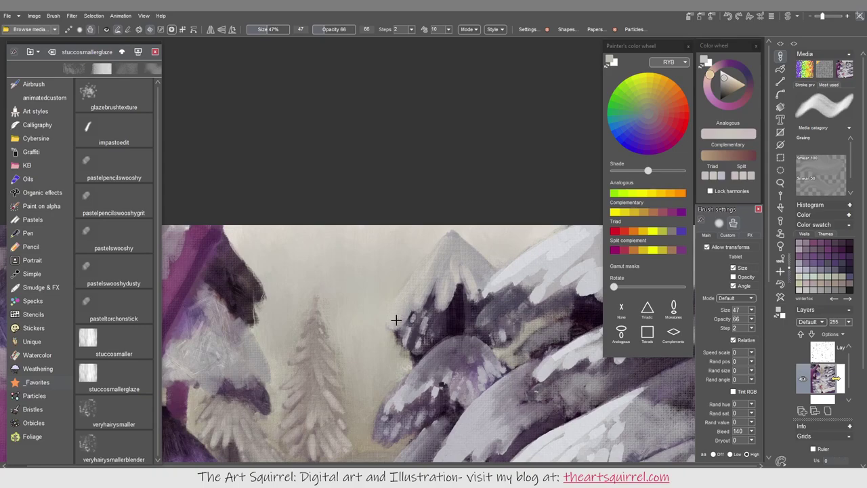
{"action": "left_click", "coordinate": [414, 307], "text": "alt"}
{"action": "left_click", "coordinate": [454, 229], "text": "alt"}
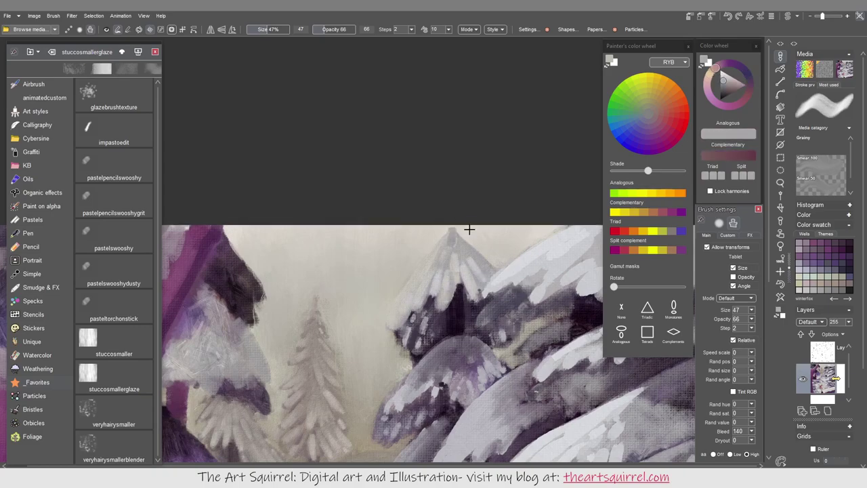
- Paint drooping grey-purple boughs beneath the rear tree's snowy top, sampling dark and mid tones from the tree
{"action": "left_click", "coordinate": [428, 339], "text": "alt"}
{"action": "left_click_drag", "start_coordinate": [403, 319], "coordinate": [435, 334]}
{"action": "left_click", "coordinate": [420, 292], "text": "alt"}
{"action": "mouse_move", "coordinate": [418, 366]}
{"action": "left_mouse_down"}
{"action": "mouse_move", "coordinate": [411, 300]}
{"action": "mouse_move", "coordinate": [437, 291]}
{"action": "left_mouse_up"}
{"action": "left_click", "coordinate": [460, 288], "text": "alt"}
{"action": "left_click", "coordinate": [467, 298], "text": "alt"}
{"action": "left_click_drag", "start_coordinate": [491, 339], "coordinate": [498, 347]}
{"action": "left_click", "coordinate": [501, 318], "text": "alt"}
{"action": "left_click_drag", "start_coordinate": [512, 313], "coordinate": [491, 353]}
{"action": "left_click", "coordinate": [505, 332], "text": "alt"}
{"action": "left_click", "coordinate": [499, 346], "text": "alt"}
{"action": "left_click", "coordinate": [500, 345], "text": "alt"}
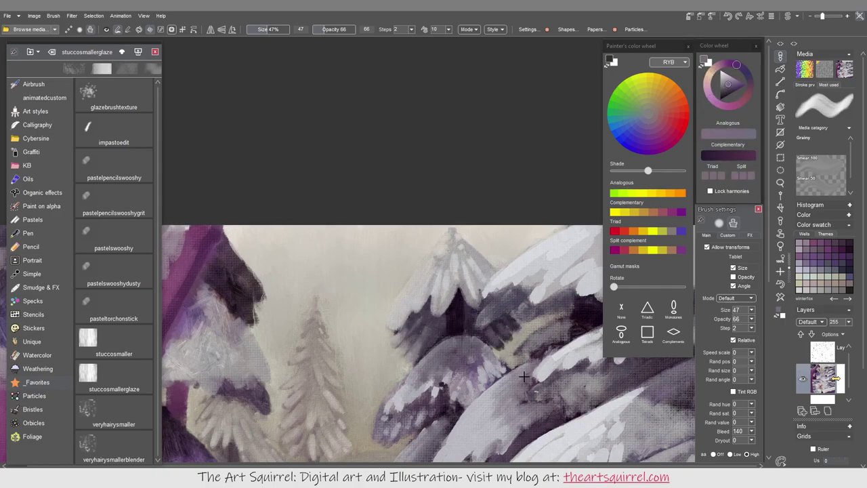
- Paint fanned pale snow strokes with muted purple gaps on the rear tree's second tier of boughs
{"action": "mouse_move", "coordinate": [399, 406]}
{"action": "left_mouse_down"}
{"action": "mouse_move", "coordinate": [444, 354]}
{"action": "mouse_move", "coordinate": [474, 359]}
{"action": "mouse_move", "coordinate": [501, 305]}
{"action": "mouse_move", "coordinate": [424, 367]}
{"action": "mouse_move", "coordinate": [479, 349]}
{"action": "mouse_move", "coordinate": [464, 362]}
{"action": "mouse_move", "coordinate": [467, 343]}
{"action": "left_mouse_up"}
{"action": "left_click", "coordinate": [433, 367], "text": "alt"}
{"action": "left_click_drag", "start_coordinate": [461, 376], "coordinate": [504, 329]}
{"action": "left_click", "coordinate": [488, 319], "text": "alt"}
{"action": "left_click_drag", "start_coordinate": [504, 329], "coordinate": [471, 353]}
{"action": "left_click", "coordinate": [474, 324], "text": "alt"}
- Shape the rear tree's top snow clumps with sampled muted purple shadows and pale grey highlights
{"action": "mouse_move", "coordinate": [417, 325]}
{"action": "left_mouse_down"}
{"action": "mouse_move", "coordinate": [494, 301]}
{"action": "mouse_move", "coordinate": [450, 336]}
{"action": "mouse_move", "coordinate": [436, 384]}
{"action": "mouse_move", "coordinate": [503, 370]}
{"action": "mouse_move", "coordinate": [461, 253]}
{"action": "left_mouse_up"}
{"action": "left_click", "coordinate": [444, 319], "text": "alt"}
{"action": "left_click", "coordinate": [466, 258], "text": "alt"}
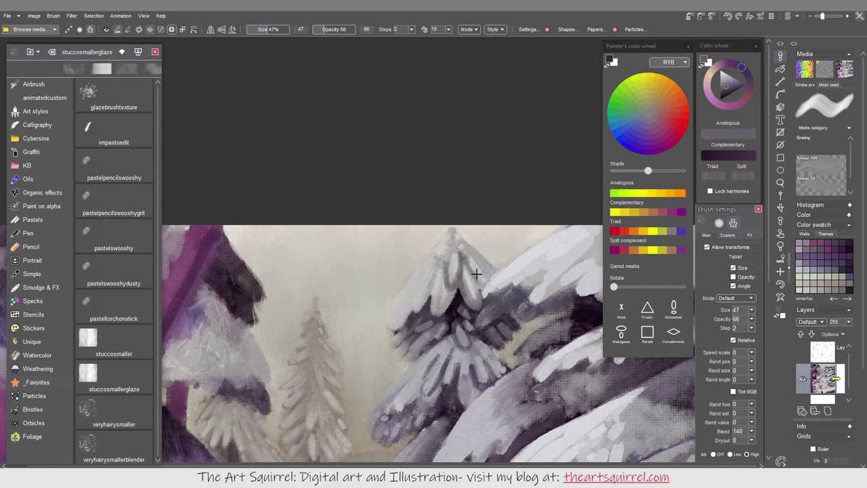
{"action": "left_click", "coordinate": [453, 287], "text": "alt"}
{"action": "mouse_move", "coordinate": [449, 283]}
{"action": "left_mouse_down"}
{"action": "mouse_move", "coordinate": [465, 252]}
{"action": "mouse_move", "coordinate": [408, 311]}
{"action": "mouse_move", "coordinate": [431, 313]}
{"action": "left_mouse_up"}
{"action": "left_click", "coordinate": [428, 287], "text": "alt"}
{"action": "left_click", "coordinate": [436, 276], "text": "alt"}
{"action": "left_click_drag", "start_coordinate": [435, 276], "coordinate": [434, 261]}
{"action": "left_click", "coordinate": [420, 298], "text": "alt"}
{"action": "left_click_drag", "start_coordinate": [425, 291], "coordinate": [408, 311]}
- Extend pale snow along the rear tree's outer second-tier bough and shade it with sampled grey-purple
{"action": "left_click", "coordinate": [480, 364], "text": "alt"}
{"action": "left_click", "coordinate": [441, 379], "text": "alt"}
{"action": "left_click_drag", "start_coordinate": [434, 359], "coordinate": [377, 434]}
{"action": "left_click", "coordinate": [403, 411], "text": "alt"}
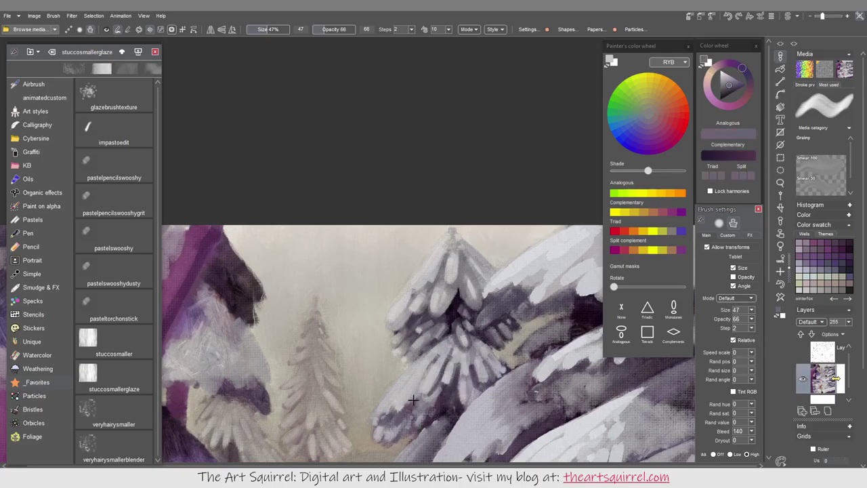
{"action": "left_click", "coordinate": [471, 348], "text": "alt"}
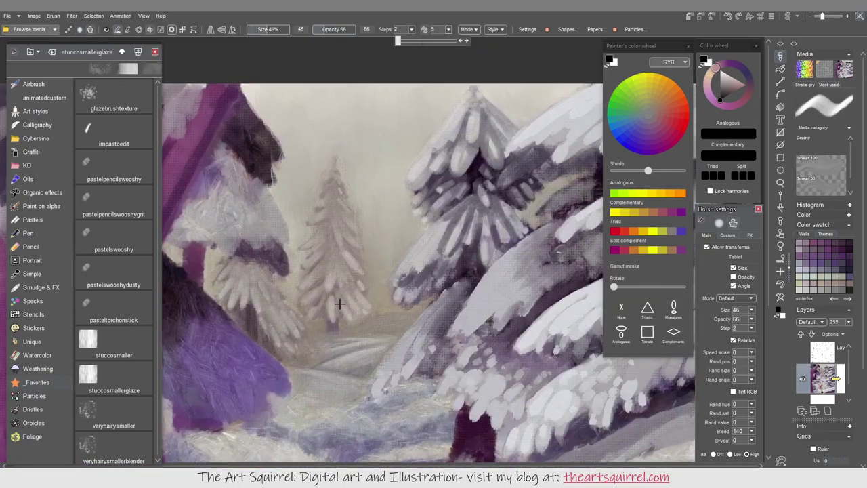
- Deepen the gaps and underside of the rear tree's second tier with sampled dark purples at brush size 46
{"action": "left_click", "coordinate": [446, 227], "text": "alt"}
{"action": "left_click", "coordinate": [471, 202], "text": "alt"}
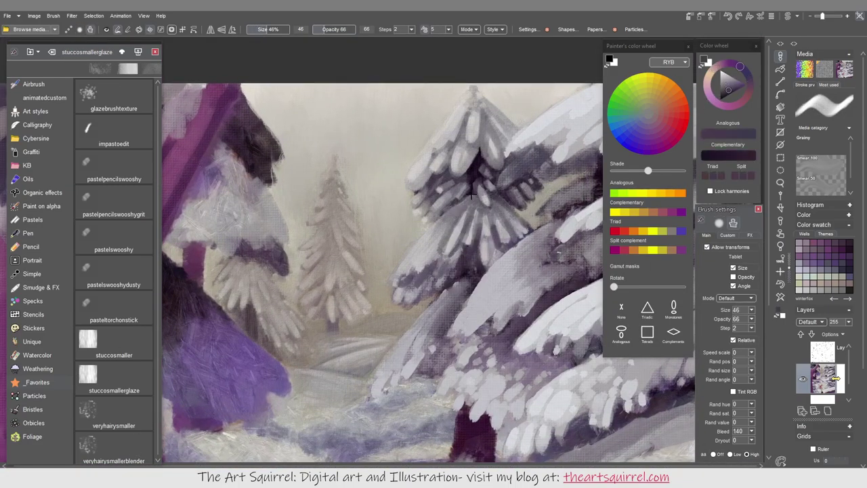
{"action": "left_click", "coordinate": [427, 264], "text": "alt"}
{"action": "left_click", "coordinate": [415, 294], "text": "alt"}
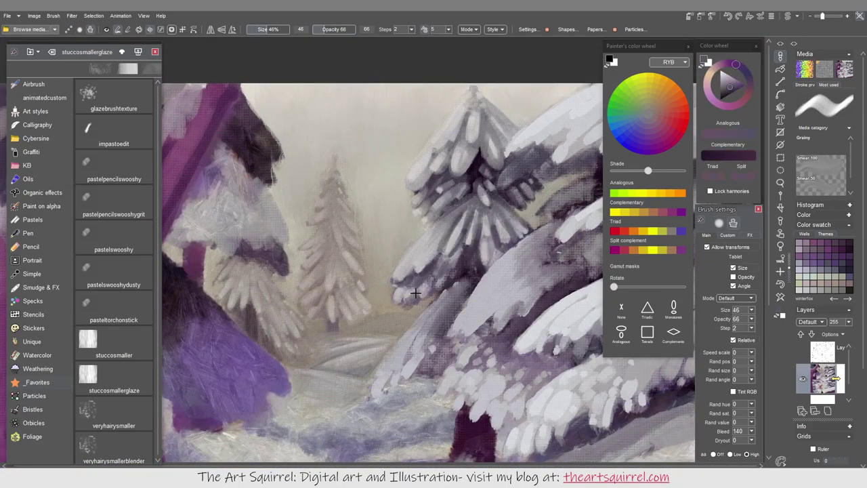
{"action": "left_click", "coordinate": [482, 227], "text": "alt"}
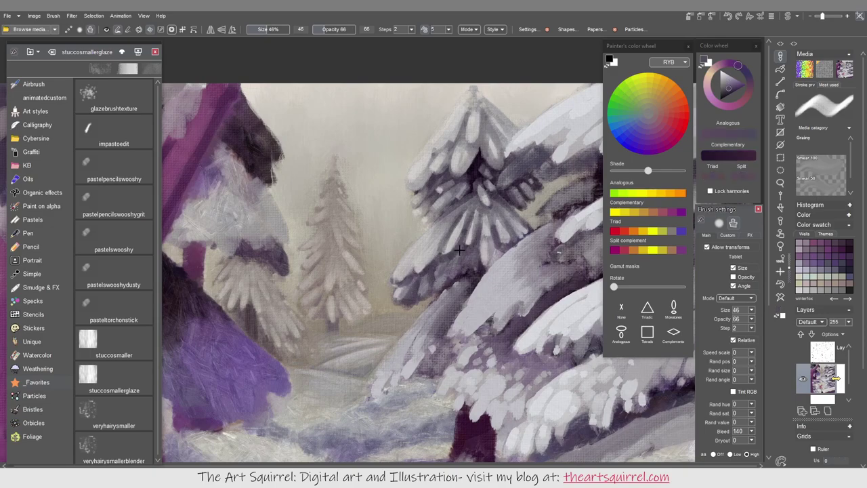
{"action": "left_click", "coordinate": [439, 283], "text": "alt"}
{"action": "left_click", "coordinate": [444, 224], "text": "alt"}
{"action": "left_click", "coordinate": [444, 251], "text": "alt"}
- Blend the broad snowy bough below the rear tree with sampled pale and muted purple tones
{"action": "left_click", "coordinate": [515, 318], "text": "alt"}
{"action": "left_click", "coordinate": [405, 331], "text": "alt"}
{"action": "left_click", "coordinate": [468, 267], "text": "alt"}
{"action": "left_click", "coordinate": [512, 268], "text": "alt"}
{"action": "left_click", "coordinate": [458, 288], "text": "alt"}
{"action": "left_click", "coordinate": [507, 249], "text": "alt"}
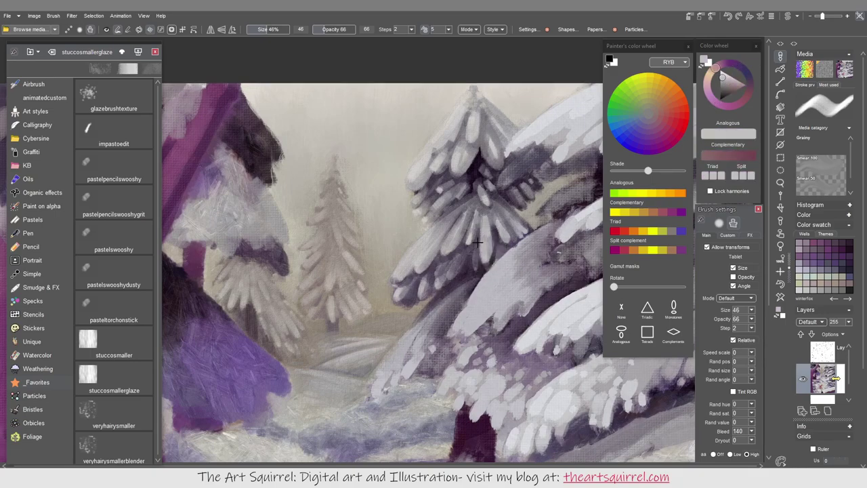
- Cover the low bough beneath the rear tree and the broad bough's upper edge with sampled pale grey snow
{"action": "left_click", "coordinate": [422, 318], "text": "alt"}
{"action": "left_click", "coordinate": [441, 310], "text": "alt"}
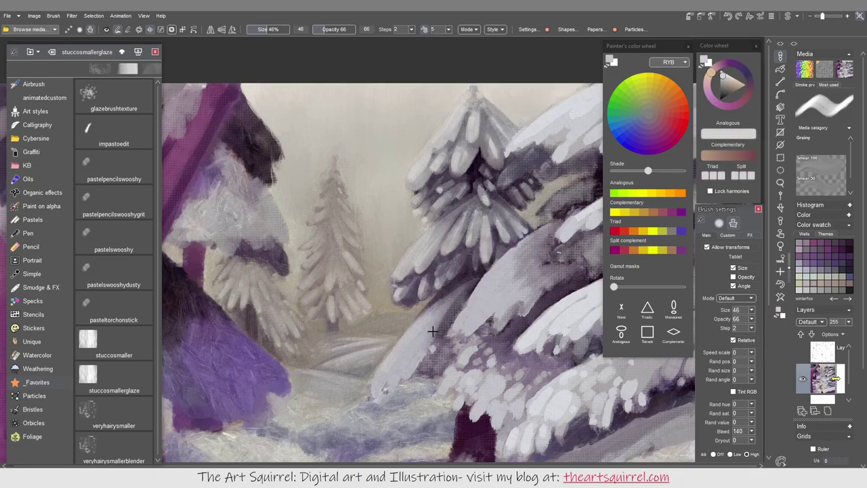
{"action": "left_click", "coordinate": [508, 334], "text": "alt"}
{"action": "mouse_move", "coordinate": [508, 334]}
{"action": "left_mouse_down"}
{"action": "mouse_move", "coordinate": [441, 407]}
{"action": "mouse_move", "coordinate": [448, 315]}
{"action": "mouse_move", "coordinate": [517, 232]}
{"action": "left_mouse_up"}
{"action": "left_click", "coordinate": [403, 317], "text": "alt"}
- Shade the low bough's underside and snow folds with sampled grey and dark purple tones
{"action": "left_click", "coordinate": [444, 295], "text": "alt"}
{"action": "left_click", "coordinate": [445, 310], "text": "alt"}
{"action": "left_click", "coordinate": [427, 335], "text": "alt"}
{"action": "left_click", "coordinate": [397, 327], "text": "alt"}
{"action": "left_click", "coordinate": [397, 347], "text": "alt"}
{"action": "left_click", "coordinate": [393, 329], "text": "alt"}
{"action": "left_click", "coordinate": [386, 316], "text": "alt"}
{"action": "left_click", "coordinate": [446, 274], "text": "alt"}
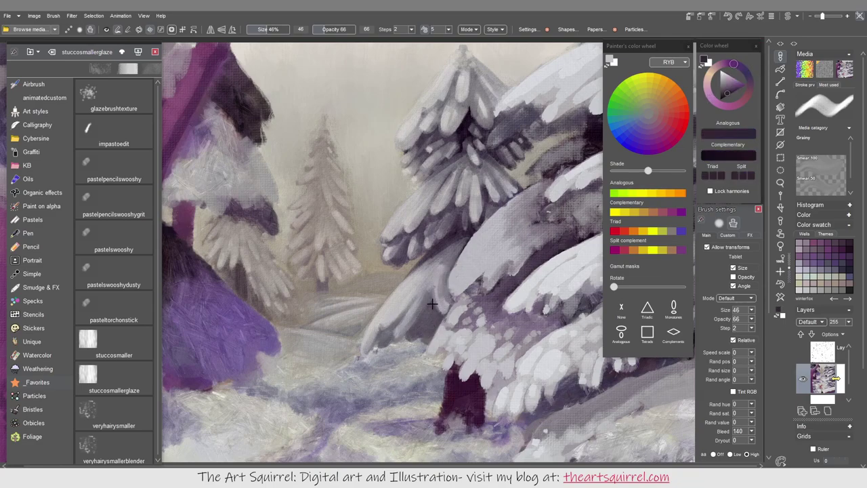
- Brush sampled pale snow and soft purple tones over the textured ground in front of the small dark trunk
{"action": "scroll", "coordinate": [474, 364], "scroll_direction": "up", "scroll_amount": 3}
{"action": "left_click", "coordinate": [443, 208], "text": "alt"}
{"action": "scroll", "coordinate": [420, 343], "scroll_direction": "down", "scroll_amount": 6}
{"action": "left_click", "coordinate": [423, 359], "text": "alt"}
{"action": "left_click_drag", "start_coordinate": [431, 351], "coordinate": [425, 387]}
{"action": "left_click", "coordinate": [426, 389], "text": "alt"}
{"action": "left_click", "coordinate": [344, 411], "text": "alt"}
{"action": "mouse_move", "coordinate": [344, 411]}
{"action": "left_mouse_down"}
{"action": "mouse_move", "coordinate": [391, 352]}
{"action": "mouse_move", "coordinate": [409, 367]}
{"action": "mouse_move", "coordinate": [414, 331]}
{"action": "left_mouse_up"}
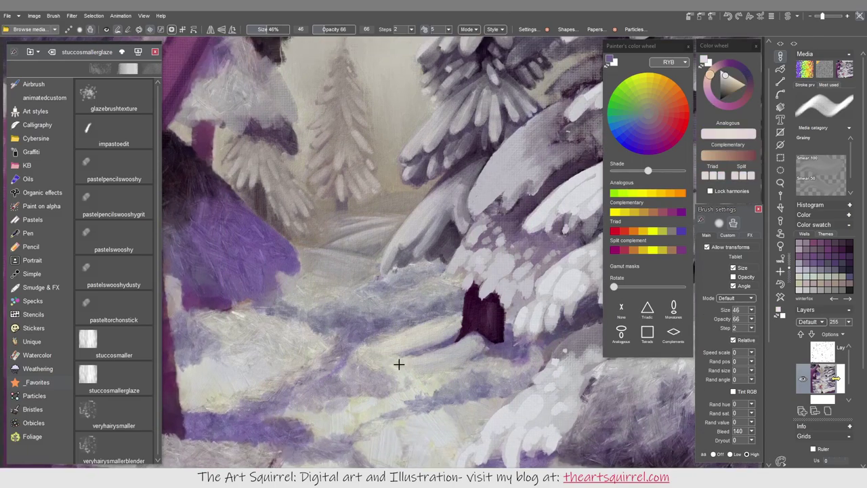
- Build a pale snow mound over the small dark trunk's base and shade around it with sampled purples
{"action": "left_click_drag", "start_coordinate": [400, 363], "coordinate": [461, 345]}
{"action": "left_click", "coordinate": [497, 354], "text": "alt"}
{"action": "left_click_drag", "start_coordinate": [536, 354], "coordinate": [465, 352]}
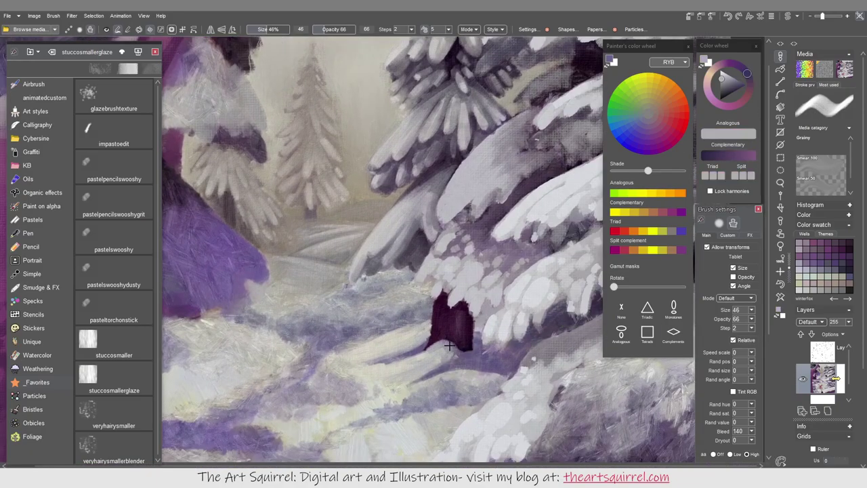
{"action": "left_click", "coordinate": [442, 343], "text": "alt"}
{"action": "left_click", "coordinate": [424, 317], "text": "alt"}
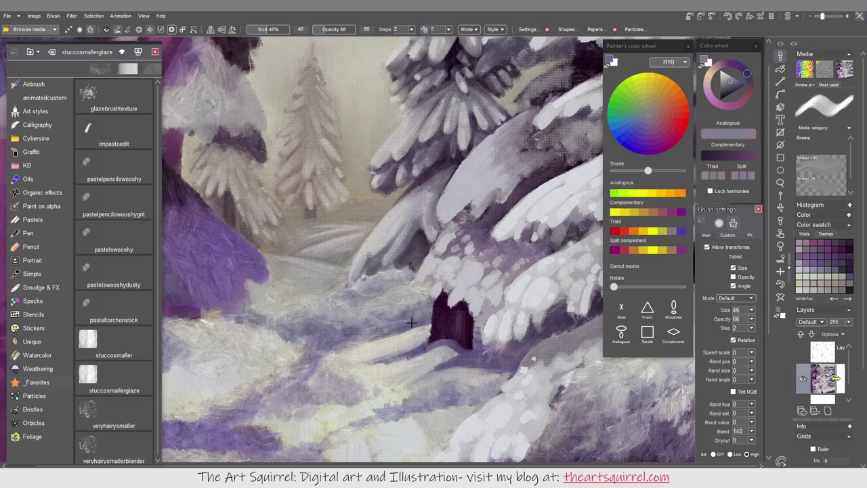
- Paint curved purple shadow bands and pale drifts between the rear tree's low bough and the small dark trunk
{"action": "left_click", "coordinate": [342, 341], "text": "alt"}
{"action": "left_click", "coordinate": [354, 309], "text": "alt"}
{"action": "left_click", "coordinate": [401, 273], "text": "alt"}
{"action": "left_click", "coordinate": [359, 308], "text": "alt"}
{"action": "left_click", "coordinate": [393, 266], "text": "alt"}
{"action": "left_click", "coordinate": [348, 255], "text": "alt"}
{"action": "left_click", "coordinate": [330, 264], "text": "alt"}
{"action": "left_click", "coordinate": [451, 315], "text": "alt"}
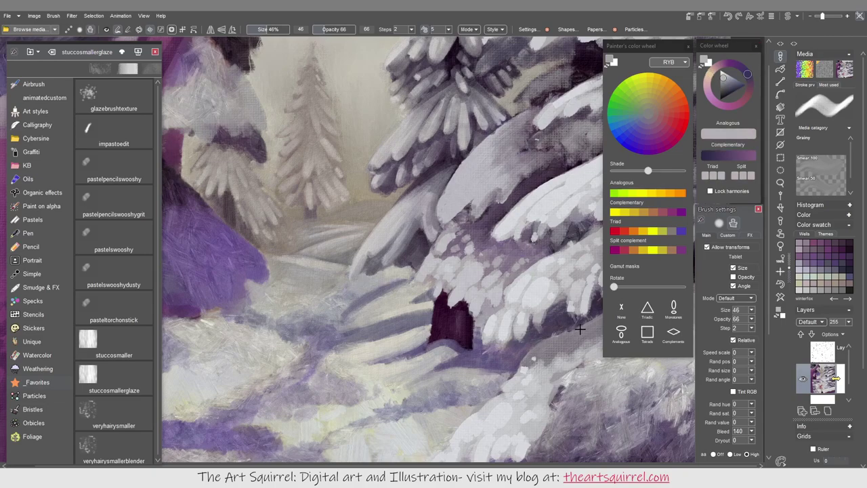
- Smooth the distant ground with pale snow and paint a winding purple shadow down from the low bough
{"action": "left_click", "coordinate": [284, 269], "text": "alt"}
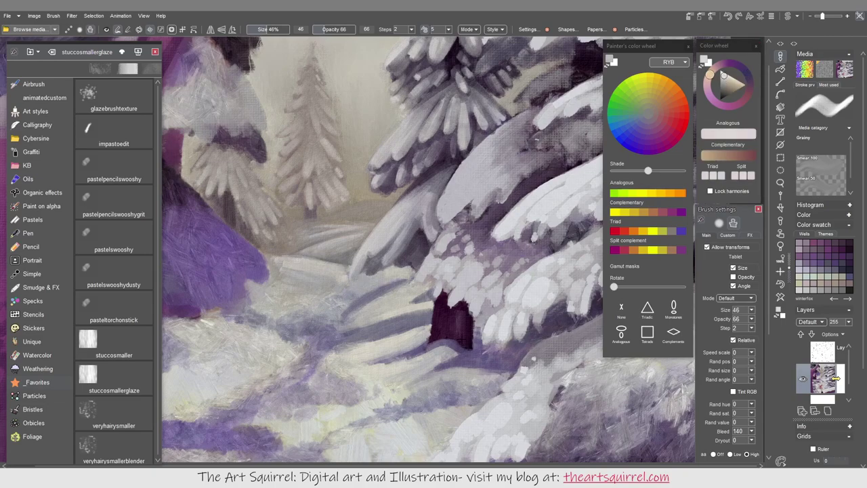
{"action": "scroll", "coordinate": [450, 309], "scroll_direction": "up", "scroll_amount": 1}
{"action": "left_click", "coordinate": [394, 275], "text": "alt"}
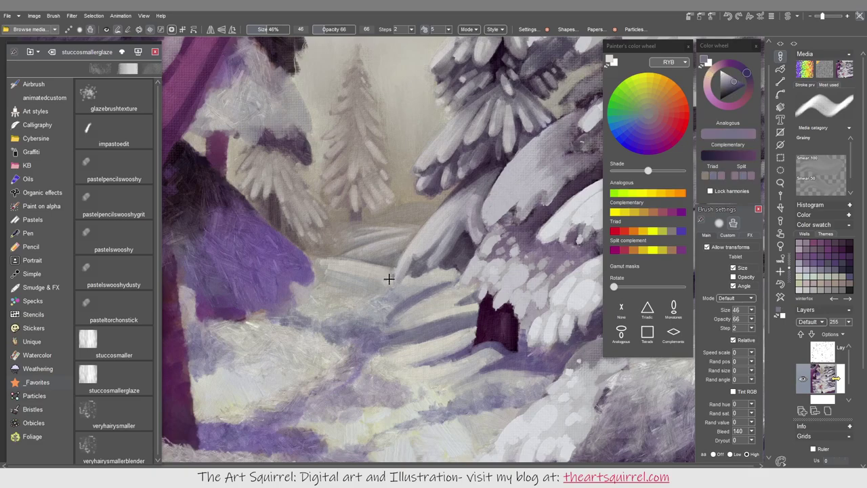
{"action": "left_click", "coordinate": [415, 289], "text": "alt"}
{"action": "left_click", "coordinate": [381, 283], "text": "alt"}
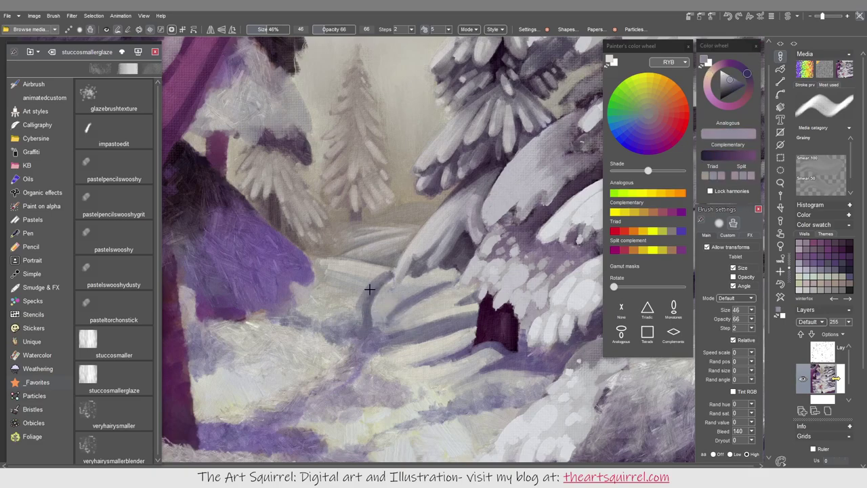
{"action": "left_click", "coordinate": [373, 333], "text": "alt"}
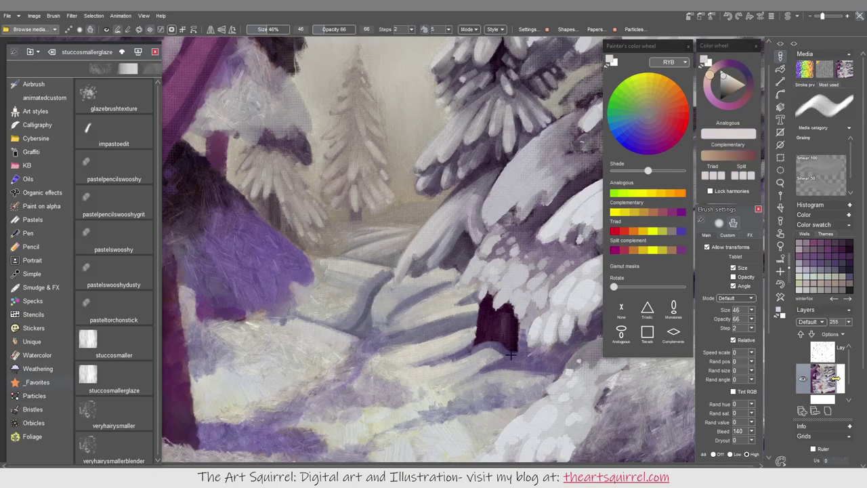
- Extend the winding shadow toward the small trunk and shade the rounded drifts beside it with sampled greys
{"action": "left_click", "coordinate": [370, 362], "text": "alt"}
{"action": "mouse_move", "coordinate": [366, 342]}
{"action": "left_mouse_down"}
{"action": "mouse_move", "coordinate": [454, 324]}
{"action": "mouse_move", "coordinate": [468, 311]}
{"action": "left_mouse_up"}
{"action": "left_click", "coordinate": [461, 318], "text": "alt"}
{"action": "mouse_move", "coordinate": [419, 296]}
{"action": "left_mouse_down"}
{"action": "mouse_move", "coordinate": [420, 286]}
{"action": "mouse_move", "coordinate": [371, 322]}
{"action": "mouse_move", "coordinate": [414, 292]}
{"action": "left_mouse_up"}
{"action": "left_click", "coordinate": [421, 286], "text": "alt"}
{"action": "left_click", "coordinate": [422, 306], "text": "alt"}
{"action": "left_click", "coordinate": [406, 311], "text": "alt"}
{"action": "left_click", "coordinate": [393, 311], "text": "alt"}
{"action": "left_click", "coordinate": [381, 312], "text": "alt"}
{"action": "left_click", "coordinate": [445, 280], "text": "alt"}
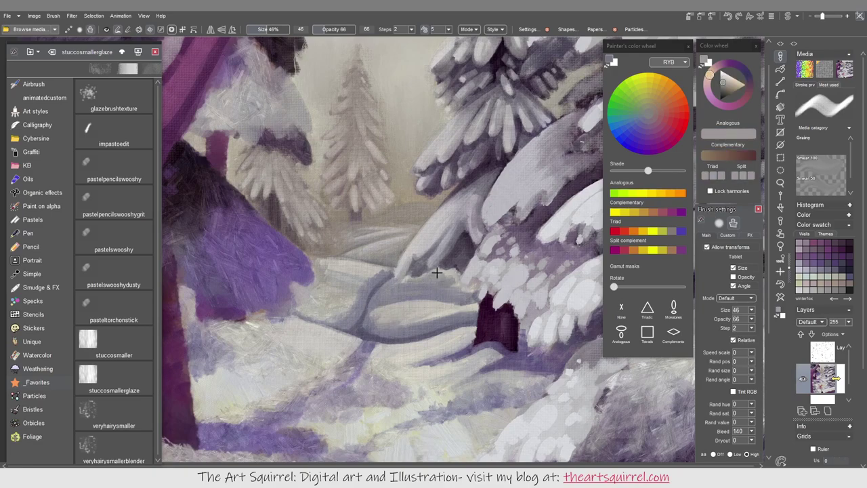
- Strengthen the winding shadow's bend and cover the adjacent distant snowbank with smooth pale snow
{"action": "left_click", "coordinate": [418, 270], "text": "alt"}
{"action": "left_click", "coordinate": [381, 271], "text": "alt"}
{"action": "left_click", "coordinate": [380, 298], "text": "alt"}
{"action": "left_click_drag", "start_coordinate": [383, 269], "coordinate": [340, 329]}
{"action": "left_click", "coordinate": [388, 288], "text": "alt"}
{"action": "left_click", "coordinate": [403, 265], "text": "alt"}
{"action": "left_click_drag", "start_coordinate": [360, 274], "coordinate": [321, 270]}
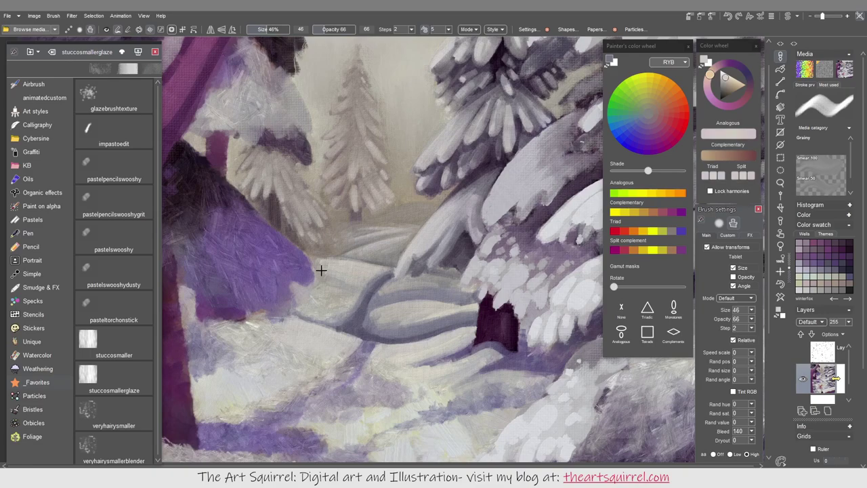
- Blend soft grey folds and pale highlights into the snowdrifts along the winding shadow
{"action": "left_click", "coordinate": [341, 323], "text": "alt"}
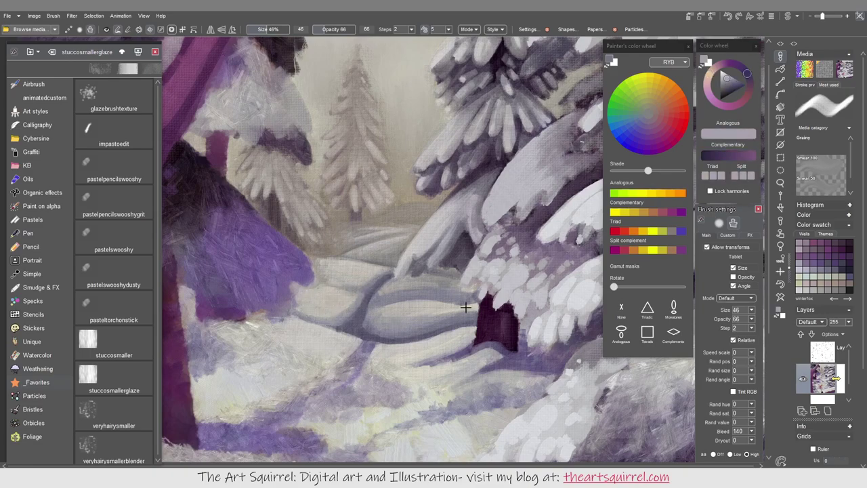
{"action": "left_click", "coordinate": [371, 311], "text": "alt"}
{"action": "left_click", "coordinate": [361, 325], "text": "alt"}
{"action": "left_click", "coordinate": [383, 306], "text": "alt"}
{"action": "left_click", "coordinate": [395, 318], "text": "alt"}
{"action": "left_click", "coordinate": [350, 287], "text": "alt"}
{"action": "left_click", "coordinate": [315, 283], "text": "alt"}
{"action": "left_click", "coordinate": [392, 264], "text": "alt"}
{"action": "left_click", "coordinate": [449, 334], "text": "alt"}
- Block in the snowy tree behind the arching purple trunk with sampled pale and purple tones
{"action": "mouse_move", "coordinate": [346, 349]}
{"action": "left_mouse_down"}
{"action": "mouse_move", "coordinate": [470, 345]}
{"action": "mouse_move", "coordinate": [397, 358]}
{"action": "mouse_move", "coordinate": [412, 246]}
{"action": "mouse_move", "coordinate": [383, 179]}
{"action": "mouse_move", "coordinate": [420, 237]}
{"action": "mouse_move", "coordinate": [386, 173]}
{"action": "left_mouse_up"}
{"action": "left_click", "coordinate": [412, 245], "text": "alt"}
{"action": "mouse_move", "coordinate": [411, 234]}
{"action": "left_mouse_down"}
{"action": "mouse_move", "coordinate": [408, 187]}
{"action": "mouse_move", "coordinate": [406, 241]}
{"action": "left_mouse_up"}
{"action": "left_click", "coordinate": [408, 187], "text": "alt"}
{"action": "left_click_drag", "start_coordinate": [383, 176], "coordinate": [418, 168]}
{"action": "mouse_move", "coordinate": [413, 223]}
{"action": "left_mouse_down"}
{"action": "mouse_move", "coordinate": [375, 228]}
{"action": "mouse_move", "coordinate": [368, 314]}
{"action": "mouse_move", "coordinate": [332, 318]}
{"action": "left_mouse_up"}
{"action": "left_click", "coordinate": [395, 219], "text": "alt"}
{"action": "left_click_drag", "start_coordinate": [406, 258], "coordinate": [354, 294]}
- Paint pale snow fronds and a purple underside on the tree behind the arching trunk at brush size 51
{"action": "left_click_drag", "start_coordinate": [386, 217], "coordinate": [345, 298]}
{"action": "mouse_move", "coordinate": [404, 324]}
{"action": "left_mouse_down"}
{"action": "mouse_move", "coordinate": [372, 349]}
{"action": "mouse_move", "coordinate": [392, 351]}
{"action": "left_mouse_up"}
{"action": "mouse_move", "coordinate": [366, 316]}
{"action": "left_mouse_down"}
{"action": "mouse_move", "coordinate": [318, 325]}
{"action": "mouse_move", "coordinate": [347, 359]}
{"action": "left_mouse_up"}
{"action": "mouse_move", "coordinate": [374, 183]}
{"action": "left_mouse_down"}
{"action": "mouse_move", "coordinate": [313, 156]}
{"action": "mouse_move", "coordinate": [335, 183]}
{"action": "left_mouse_up"}
{"action": "left_click", "coordinate": [366, 163], "text": "alt"}
{"action": "left_click_drag", "start_coordinate": [355, 271], "coordinate": [325, 203]}
{"action": "left_click", "coordinate": [355, 271], "text": "alt"}
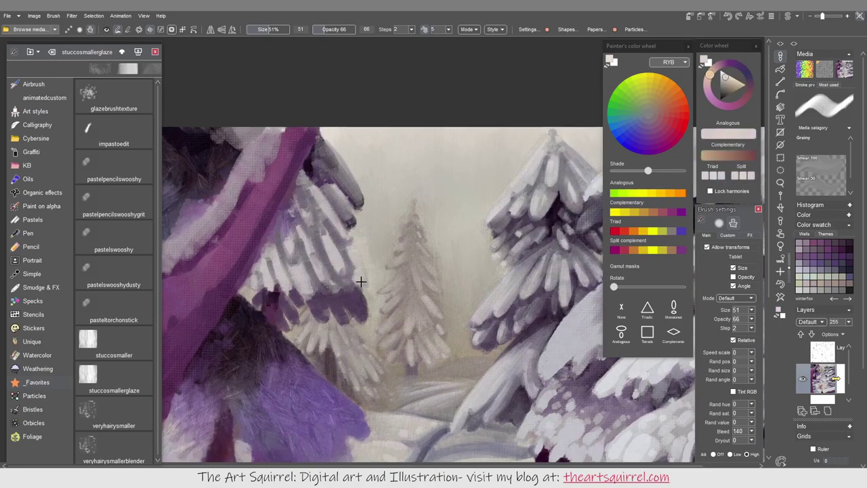
- Refine the upper bough and purple lower edge of the tree behind the arching trunk with sampled tones
{"action": "left_click_drag", "start_coordinate": [322, 135], "coordinate": [359, 199]}
{"action": "left_click", "coordinate": [535, 325], "text": "alt"}
{"action": "left_click_drag", "start_coordinate": [359, 281], "coordinate": [342, 312]}
{"action": "left_click", "coordinate": [358, 298], "text": "alt"}
{"action": "left_click_drag", "start_coordinate": [291, 302], "coordinate": [285, 325]}
{"action": "left_click_drag", "start_coordinate": [325, 155], "coordinate": [342, 177]}
{"action": "left_click", "coordinate": [313, 178], "text": "alt"}
{"action": "key", "text": "ctrl+0"}
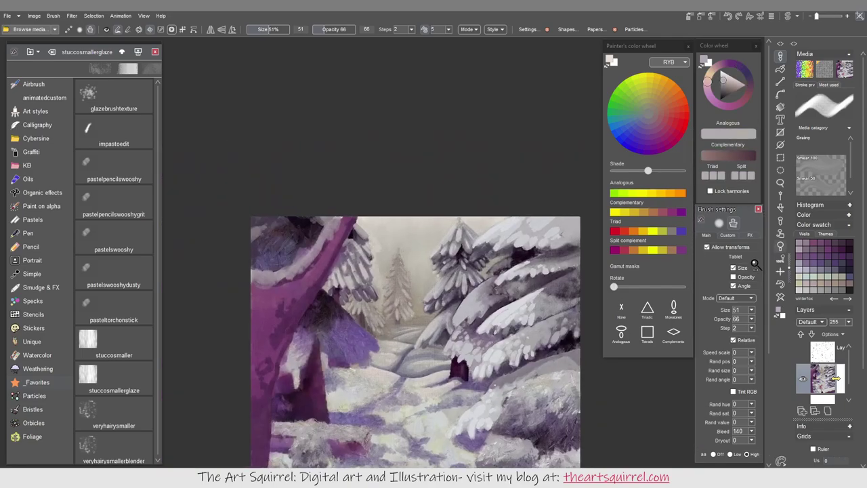
{"action": "key", "text": "ctrl+0"}
- Shade the inner side of the tree behind the arching trunk with sampled muted purple
{"action": "left_click_drag", "start_coordinate": [311, 173], "coordinate": [299, 193]}
{"action": "left_click", "coordinate": [553, 216], "text": "alt"}
{"action": "left_click", "coordinate": [308, 165], "text": "alt"}
{"action": "mouse_move", "coordinate": [261, 298]}
{"action": "left_mouse_down"}
{"action": "mouse_move", "coordinate": [272, 256]}
{"action": "mouse_move", "coordinate": [285, 277]}
{"action": "mouse_move", "coordinate": [327, 278]}
{"action": "left_mouse_up"}
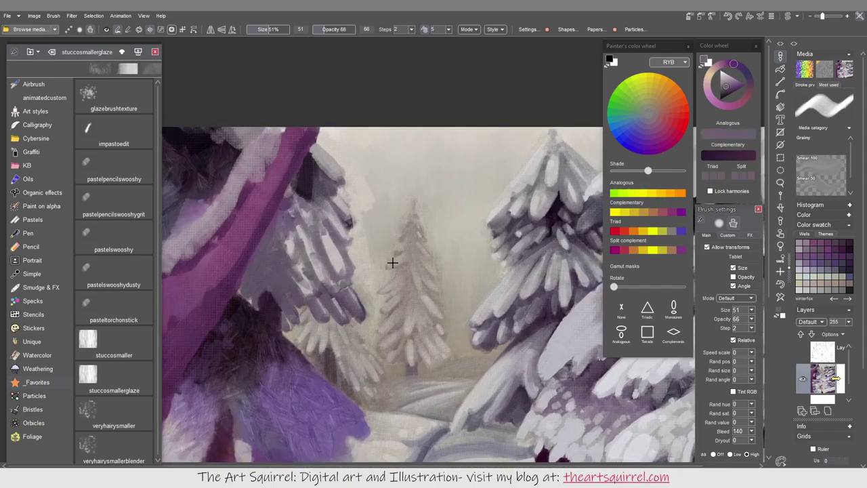
- Redefine that tree's top bough with sampled pale snow and dark purple gaps beside the arching trunk
{"action": "left_click", "coordinate": [301, 201], "text": "alt"}
{"action": "mouse_move", "coordinate": [314, 213]}
{"action": "left_mouse_down"}
{"action": "mouse_move", "coordinate": [338, 243]}
{"action": "mouse_move", "coordinate": [313, 208]}
{"action": "mouse_move", "coordinate": [338, 266]}
{"action": "mouse_move", "coordinate": [343, 207]}
{"action": "mouse_move", "coordinate": [322, 210]}
{"action": "mouse_move", "coordinate": [296, 196]}
{"action": "mouse_move", "coordinate": [336, 273]}
{"action": "left_mouse_up"}
{"action": "left_click", "coordinate": [322, 211], "text": "alt"}
{"action": "left_click", "coordinate": [566, 170], "text": "alt"}
{"action": "left_click", "coordinate": [313, 170], "text": "alt"}
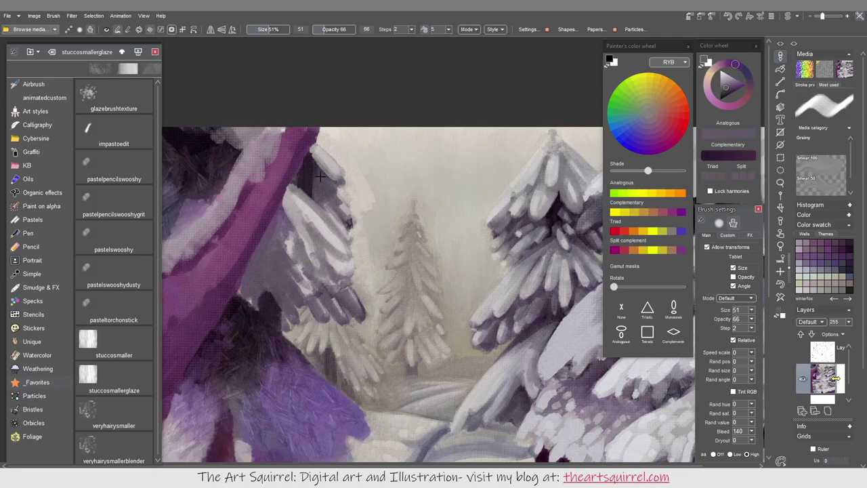
{"action": "left_click", "coordinate": [338, 210], "text": "alt"}
- Cover the tree behind the arching trunk with a broad layer of sampled pale snow and grey shading
{"action": "scroll", "coordinate": [488, 309], "scroll_direction": "up", "scroll_amount": 2}
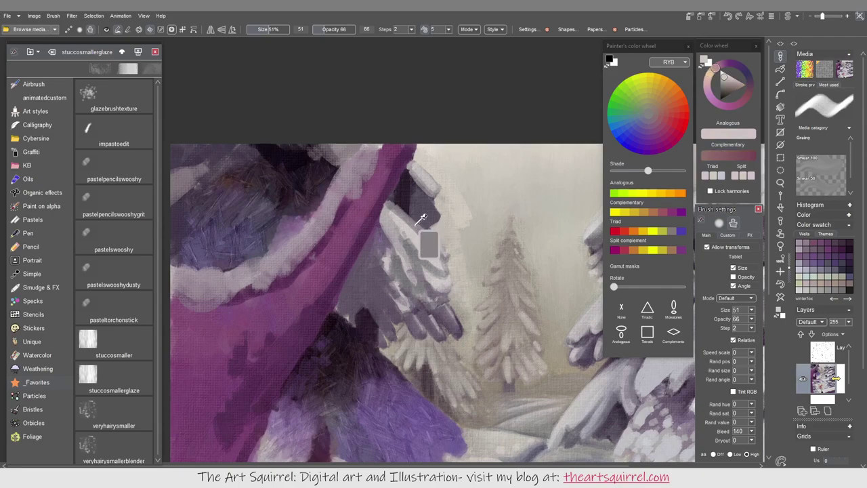
{"action": "left_click", "coordinate": [489, 308], "text": "alt"}
{"action": "mouse_move", "coordinate": [444, 251]}
{"action": "left_mouse_down"}
{"action": "mouse_move", "coordinate": [420, 286]}
{"action": "mouse_move", "coordinate": [426, 311]}
{"action": "mouse_move", "coordinate": [345, 294]}
{"action": "mouse_move", "coordinate": [401, 305]}
{"action": "left_mouse_up"}
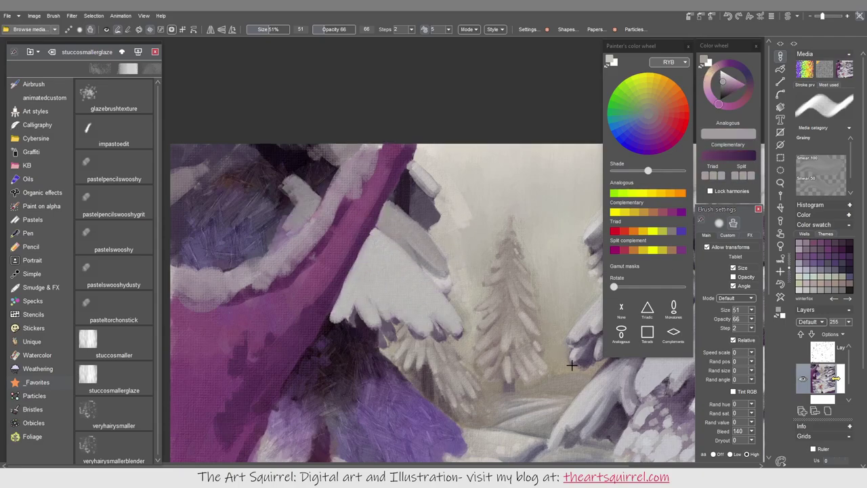
- Paint over the textured blue foliage above the arching trunk with muted grey-purple at brush size 74
{"action": "scroll", "coordinate": [554, 238], "scroll_direction": "up", "scroll_amount": 2}
{"action": "right_click", "coordinate": [397, 272]}
{"action": "left_click", "coordinate": [396, 271]}
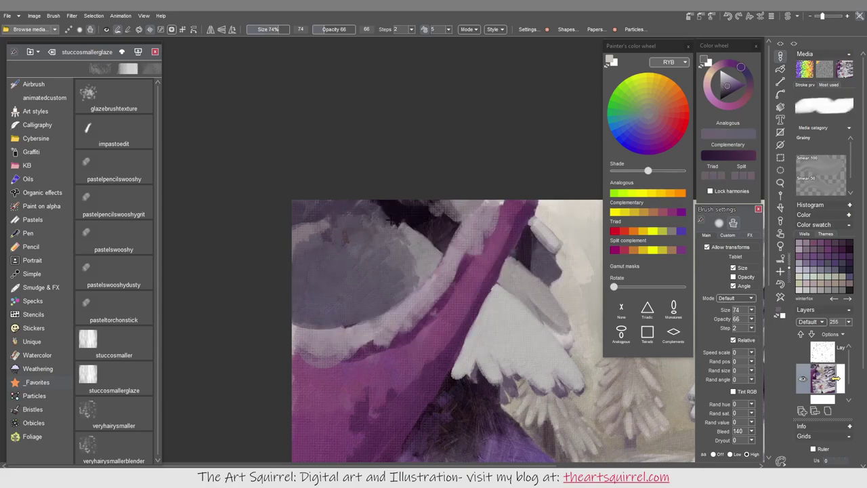
{"action": "left_click_drag", "start_coordinate": [449, 226], "coordinate": [456, 201]}
- Cover the purple foliage below the rear tree beside the arching trunk with pale lavender snow strokes
{"action": "scroll", "coordinate": [574, 337], "scroll_direction": "down", "scroll_amount": 2}
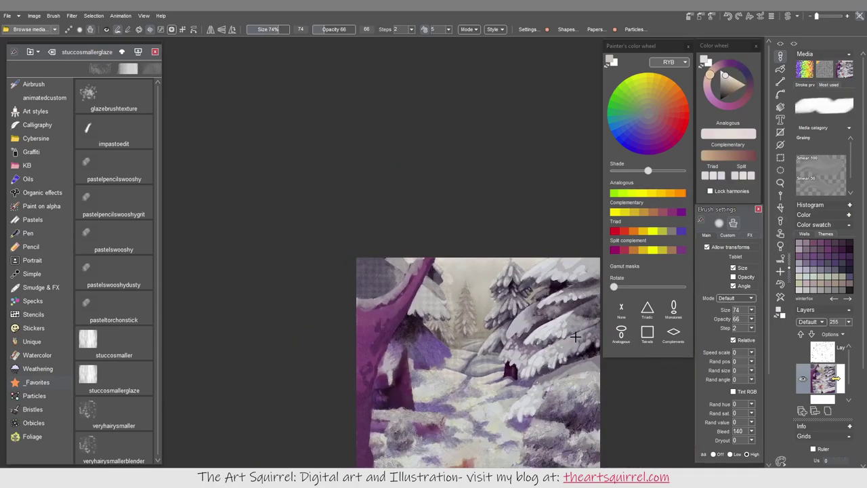
{"action": "scroll", "coordinate": [574, 337], "scroll_direction": "up", "scroll_amount": 3}
{"action": "mouse_move", "coordinate": [441, 325]}
{"action": "left_mouse_down"}
{"action": "mouse_move", "coordinate": [424, 345]}
{"action": "mouse_move", "coordinate": [377, 364]}
{"action": "mouse_move", "coordinate": [371, 296]}
{"action": "mouse_move", "coordinate": [356, 315]}
{"action": "mouse_move", "coordinate": [344, 397]}
{"action": "mouse_move", "coordinate": [335, 366]}
{"action": "mouse_move", "coordinate": [388, 319]}
{"action": "mouse_move", "coordinate": [456, 358]}
{"action": "left_mouse_up"}
{"action": "mouse_move", "coordinate": [400, 317]}
{"action": "left_mouse_down"}
{"action": "mouse_move", "coordinate": [388, 293]}
{"action": "mouse_move", "coordinate": [446, 294]}
{"action": "left_mouse_up"}
{"action": "mouse_move", "coordinate": [329, 379]}
{"action": "left_mouse_down"}
{"action": "mouse_move", "coordinate": [466, 325]}
{"action": "mouse_move", "coordinate": [356, 314]}
{"action": "mouse_move", "coordinate": [507, 319]}
{"action": "mouse_move", "coordinate": [403, 329]}
{"action": "mouse_move", "coordinate": [356, 354]}
{"action": "left_mouse_up"}
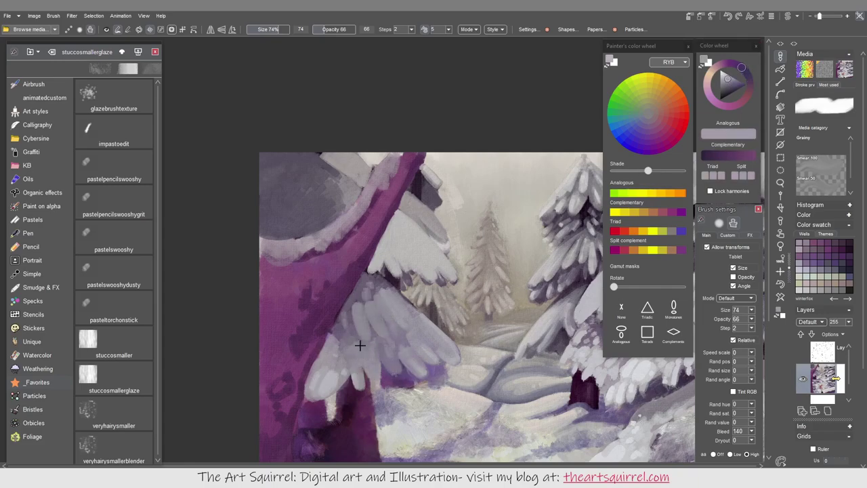
- Tidy the lavender bough's lower edge and smooth the ground beneath it with warm pale snow
{"action": "left_click_drag", "start_coordinate": [390, 379], "coordinate": [447, 367]}
{"action": "mouse_move", "coordinate": [515, 349]}
{"action": "left_mouse_down"}
{"action": "mouse_move", "coordinate": [439, 366]}
{"action": "mouse_move", "coordinate": [559, 331]}
{"action": "mouse_move", "coordinate": [425, 380]}
{"action": "mouse_move", "coordinate": [379, 378]}
{"action": "mouse_move", "coordinate": [374, 387]}
{"action": "mouse_move", "coordinate": [485, 388]}
{"action": "mouse_move", "coordinate": [391, 403]}
{"action": "left_mouse_up"}
{"action": "scroll", "coordinate": [390, 403], "scroll_direction": "down", "scroll_amount": 2}
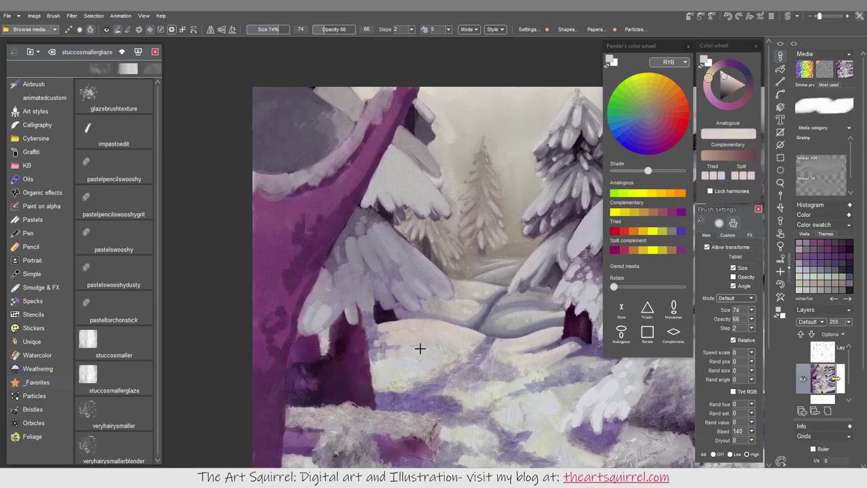
- Paint a diagonal purple shadow across the mid-ground snow and smooth the pale snow beside it
{"action": "left_click", "coordinate": [575, 389], "text": "alt"}
{"action": "left_click_drag", "start_coordinate": [493, 340], "coordinate": [397, 401]}
{"action": "left_click", "coordinate": [489, 348], "text": "alt"}
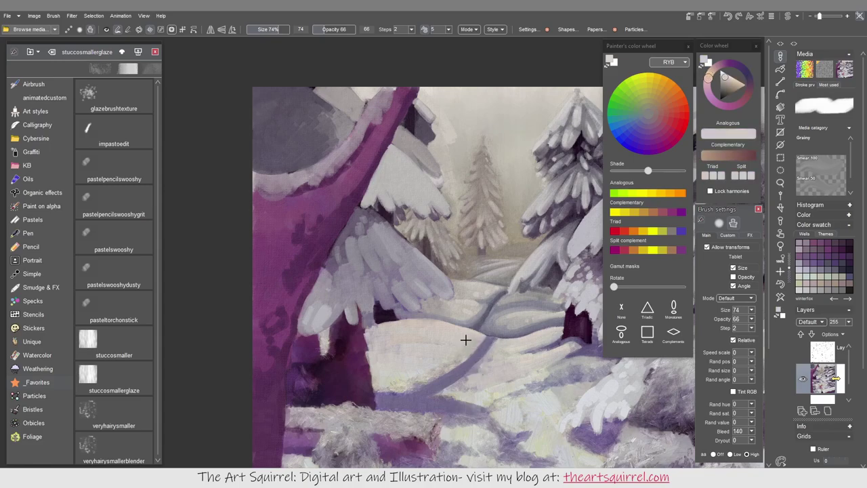
- Widen the mid-ground shadows into branching purple bands that reach across the snow toward the bushes
{"action": "left_click", "coordinate": [586, 352], "text": "alt"}
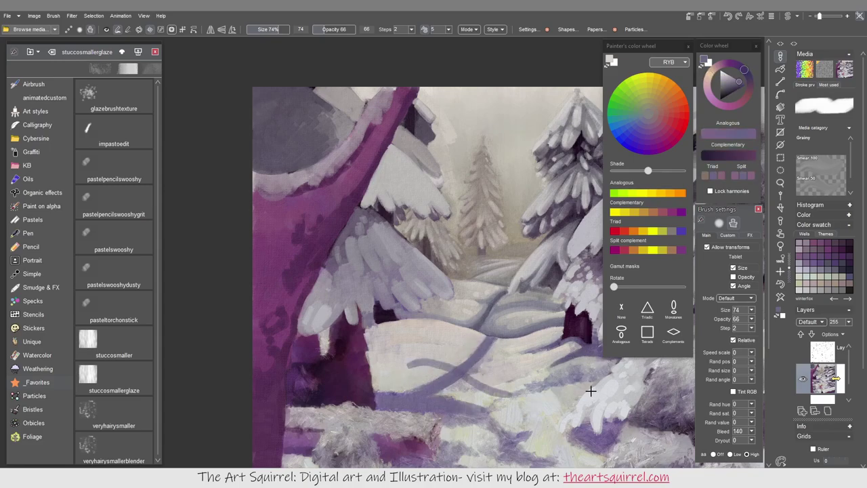
{"action": "left_click_drag", "start_coordinate": [415, 380], "coordinate": [447, 380]}
{"action": "left_click", "coordinate": [531, 403], "text": "alt"}
{"action": "left_click_drag", "start_coordinate": [526, 420], "coordinate": [446, 432]}
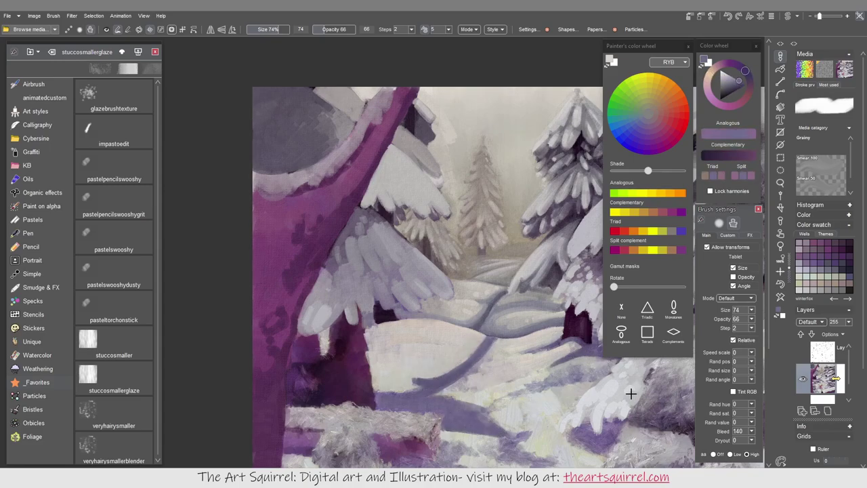
{"action": "mouse_move", "coordinate": [594, 376]}
{"action": "left_mouse_down"}
{"action": "mouse_move", "coordinate": [510, 397]}
{"action": "mouse_move", "coordinate": [605, 372]}
{"action": "mouse_move", "coordinate": [464, 366]}
{"action": "left_mouse_up"}
{"action": "left_click", "coordinate": [600, 373], "text": "alt"}
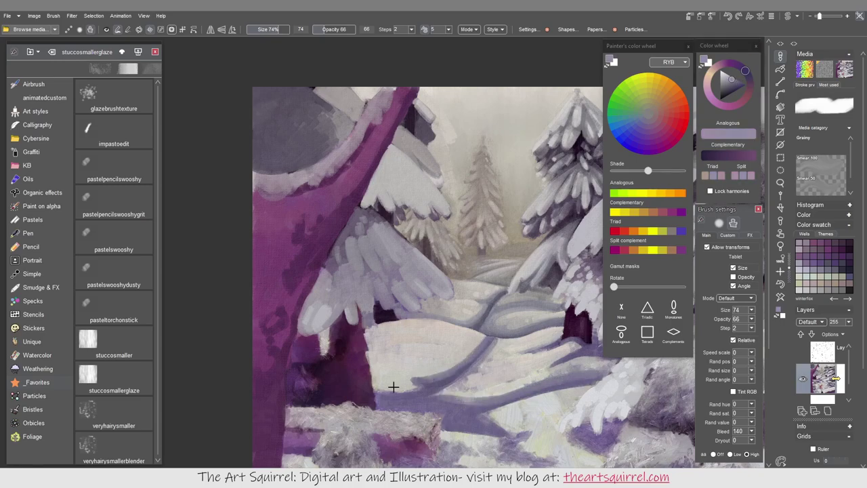
- Define the trunk beneath the lavender bough with sampled dark purples and muted bark strokes
{"action": "left_click_drag", "start_coordinate": [330, 325], "coordinate": [361, 310]}
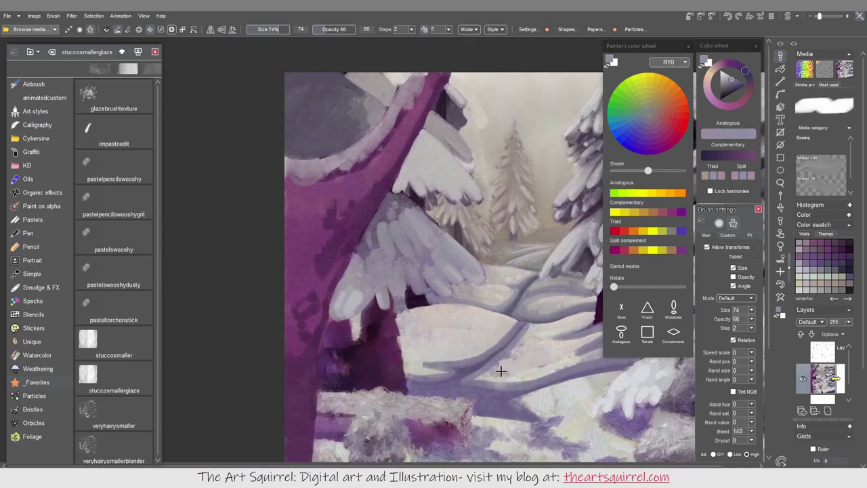
{"action": "left_click", "coordinate": [361, 310], "text": "alt"}
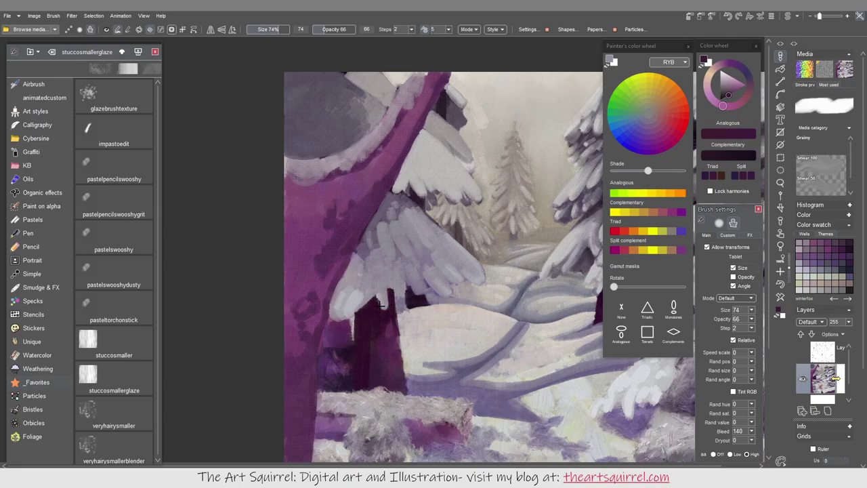
{"action": "left_click", "coordinate": [392, 322], "text": "alt"}
{"action": "left_click_drag", "start_coordinate": [387, 309], "coordinate": [390, 366]}
{"action": "left_click", "coordinate": [390, 356], "text": "alt"}
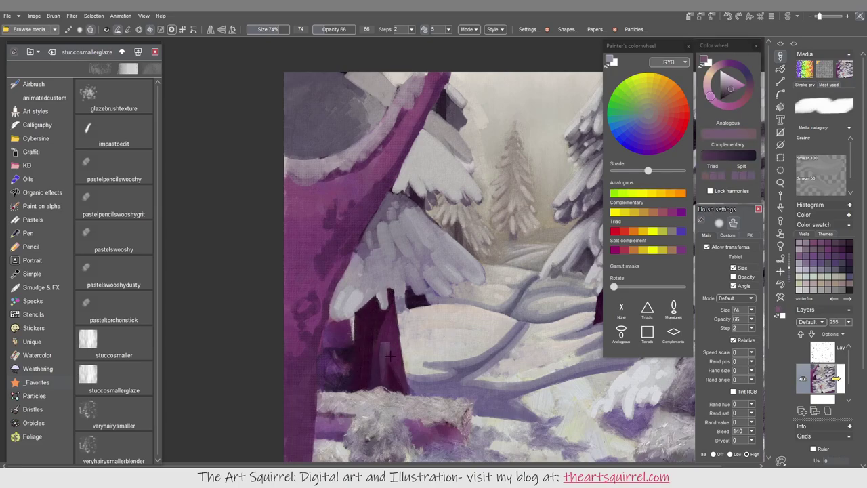
{"action": "left_click", "coordinate": [332, 326], "text": "alt"}
{"action": "left_click", "coordinate": [350, 313], "text": "alt"}
{"action": "left_click", "coordinate": [503, 365], "text": "alt"}
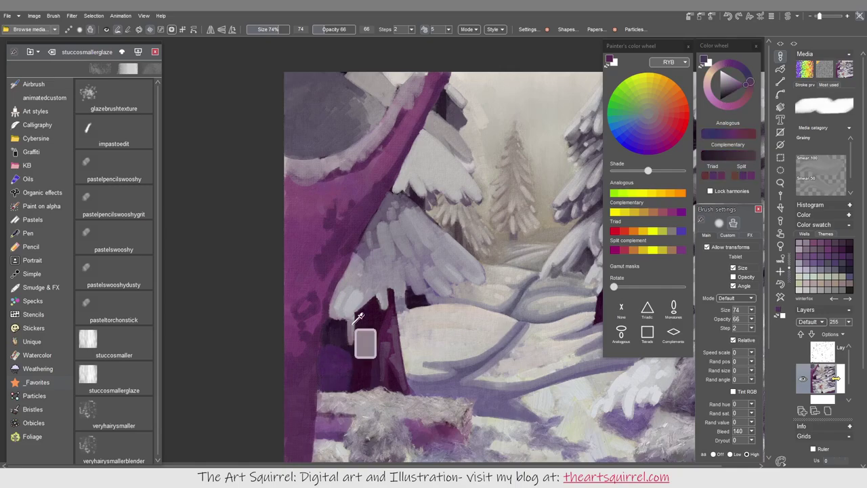
- Paint a small snow-dusted bush between the arching trunk and the dark trunk with sampled purples and grey
{"action": "left_click_drag", "start_coordinate": [342, 351], "coordinate": [332, 379]}
{"action": "left_click", "coordinate": [324, 390], "text": "alt"}
{"action": "left_click", "coordinate": [441, 348], "text": "alt"}
{"action": "left_click_drag", "start_coordinate": [336, 347], "coordinate": [349, 371]}
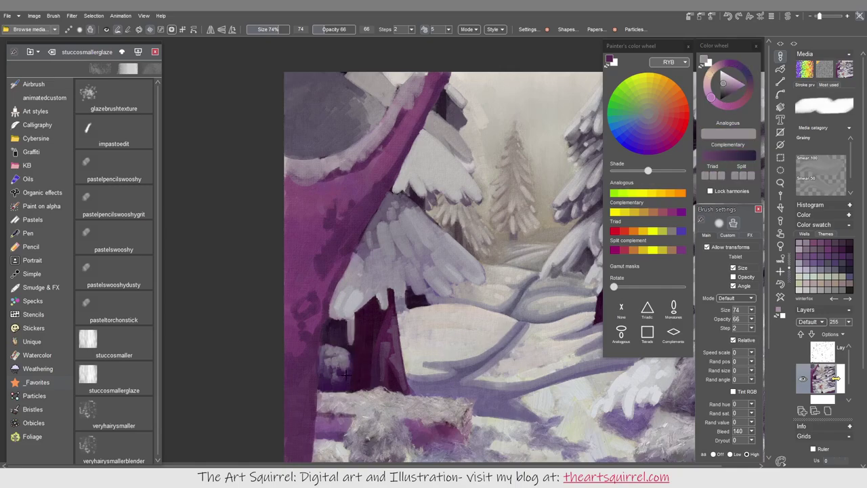
- Brush pale snow clumps and grey-purple shading over the foliage above the arching trunk at brush size 98
{"action": "scroll", "coordinate": [477, 359], "scroll_direction": "up", "scroll_amount": 3}
{"action": "left_click_drag", "start_coordinate": [298, 186], "coordinate": [379, 250]}
{"action": "left_click_drag", "start_coordinate": [288, 210], "coordinate": [365, 265]}
{"action": "left_click", "coordinate": [353, 201], "text": "alt"}
{"action": "mouse_move", "coordinate": [332, 183]}
{"action": "left_mouse_down"}
{"action": "mouse_move", "coordinate": [388, 213]}
{"action": "mouse_move", "coordinate": [366, 230]}
{"action": "mouse_move", "coordinate": [344, 180]}
{"action": "mouse_move", "coordinate": [318, 248]}
{"action": "mouse_move", "coordinate": [324, 209]}
{"action": "left_mouse_up"}
{"action": "left_click", "coordinate": [366, 231], "text": "alt"}
{"action": "left_click", "coordinate": [344, 180], "text": "alt"}
{"action": "left_click", "coordinate": [324, 257], "text": "alt"}
{"action": "scroll", "coordinate": [476, 352], "scroll_direction": "down", "scroll_amount": 5}
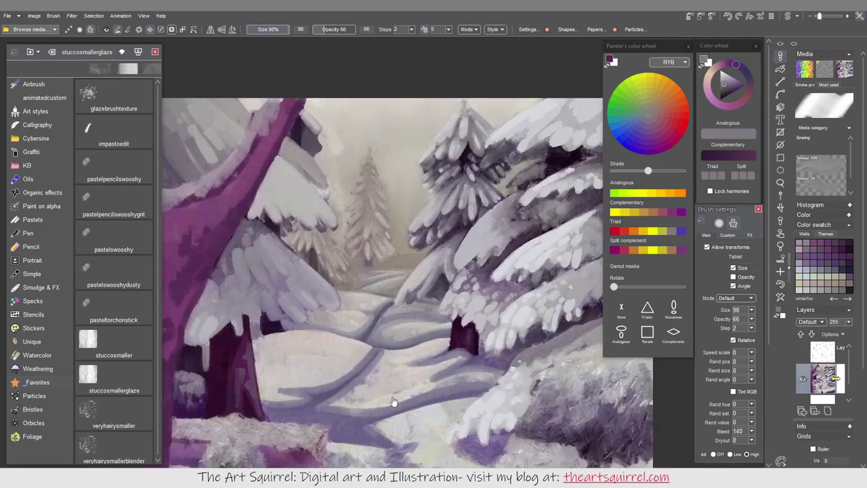
- Cover the fallen log's top with smooth pale snow and dab snow onto the bushes beside it
{"action": "left_click", "coordinate": [477, 352], "text": "alt"}
{"action": "left_click_drag", "start_coordinate": [434, 343], "coordinate": [450, 353]}
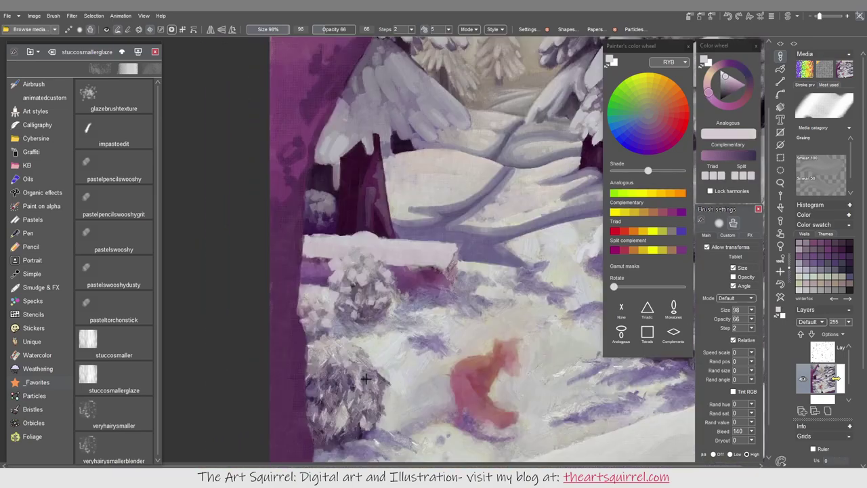
{"action": "scroll", "coordinate": [311, 403], "scroll_direction": "down", "scroll_amount": 3}
{"action": "left_click_drag", "start_coordinate": [346, 352], "coordinate": [379, 390]}
{"action": "mouse_move", "coordinate": [318, 366]}
{"action": "left_mouse_down"}
{"action": "mouse_move", "coordinate": [350, 362]}
{"action": "mouse_move", "coordinate": [357, 388]}
{"action": "mouse_move", "coordinate": [325, 433]}
{"action": "mouse_move", "coordinate": [376, 406]}
{"action": "left_mouse_up"}
- Dab sampled pale snow clumps over the bushes to the right of the fox
{"action": "scroll", "coordinate": [451, 373], "scroll_direction": "right", "scroll_amount": 8}
{"action": "mouse_move", "coordinate": [468, 386]}
{"action": "left_mouse_down"}
{"action": "mouse_move", "coordinate": [508, 332]}
{"action": "mouse_move", "coordinate": [497, 355]}
{"action": "left_mouse_up"}
{"action": "left_click", "coordinate": [505, 301], "text": "alt"}
{"action": "left_click_drag", "start_coordinate": [502, 285], "coordinate": [448, 325]}
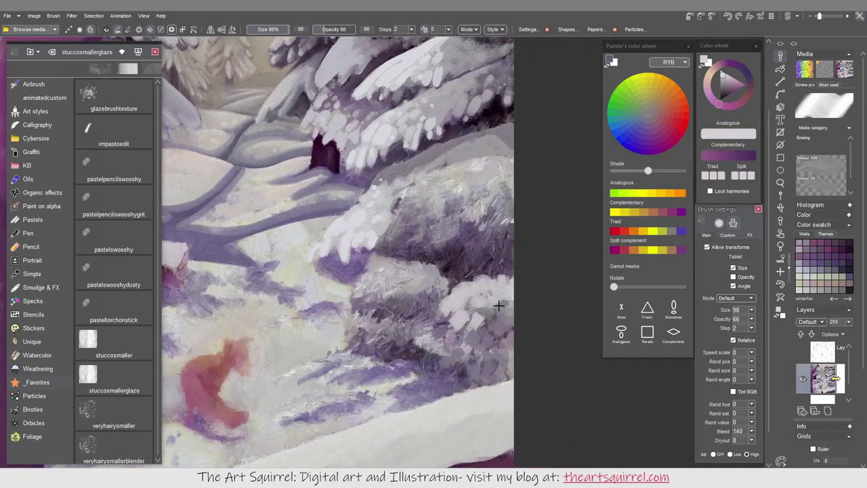
{"action": "left_click_drag", "start_coordinate": [427, 352], "coordinate": [463, 319]}
{"action": "mouse_move", "coordinate": [379, 271]}
{"action": "left_mouse_down"}
{"action": "mouse_move", "coordinate": [393, 325]}
{"action": "mouse_move", "coordinate": [414, 312]}
{"action": "left_mouse_up"}
{"action": "mouse_move", "coordinate": [407, 231]}
{"action": "left_mouse_down"}
{"action": "mouse_move", "coordinate": [461, 210]}
{"action": "mouse_move", "coordinate": [478, 244]}
{"action": "left_mouse_up"}
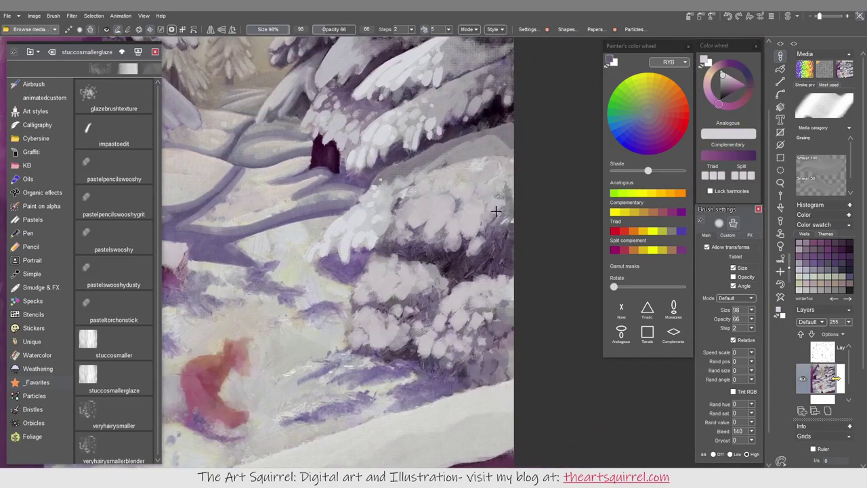
- Brush sampled grey and muted purple shading into the snow-covered bushes to the right of the fox
{"action": "left_click", "coordinate": [474, 155], "text": "alt"}
{"action": "left_click_drag", "start_coordinate": [474, 183], "coordinate": [478, 217]}
{"action": "left_click_drag", "start_coordinate": [426, 223], "coordinate": [440, 215]}
{"action": "left_click", "coordinate": [487, 363], "text": "alt"}
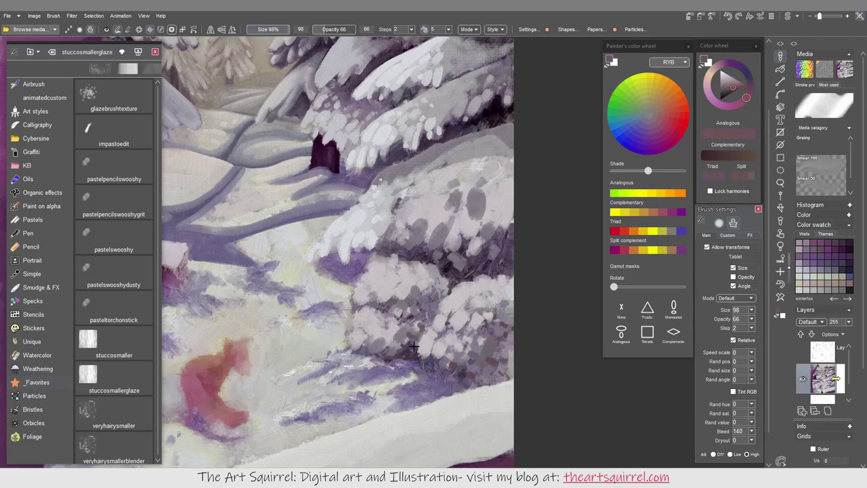
{"action": "left_click", "coordinate": [494, 300], "text": "alt"}
{"action": "mouse_move", "coordinate": [407, 210]}
{"action": "left_mouse_down"}
{"action": "mouse_move", "coordinate": [475, 170]}
{"action": "mouse_move", "coordinate": [502, 223]}
{"action": "left_mouse_up"}
- Dab bright snow clumps over the left foreground bush and the large bushes on the right side of the scene
{"action": "scroll", "coordinate": [542, 319], "scroll_direction": "left", "scroll_amount": 5}
{"action": "mouse_move", "coordinate": [308, 344]}
{"action": "left_mouse_down"}
{"action": "mouse_move", "coordinate": [277, 264]}
{"action": "mouse_move", "coordinate": [339, 257]}
{"action": "mouse_move", "coordinate": [346, 345]}
{"action": "mouse_move", "coordinate": [290, 272]}
{"action": "mouse_move", "coordinate": [339, 230]}
{"action": "left_mouse_up"}
{"action": "left_click", "coordinate": [724, 75]}
{"action": "scroll", "coordinate": [441, 281], "scroll_direction": "right", "scroll_amount": 5}
{"action": "mouse_move", "coordinate": [441, 280]}
{"action": "left_mouse_down"}
{"action": "mouse_move", "coordinate": [536, 281]}
{"action": "mouse_move", "coordinate": [555, 183]}
{"action": "mouse_move", "coordinate": [536, 156]}
{"action": "left_mouse_up"}
{"action": "scroll", "coordinate": [403, 291], "scroll_direction": "left", "scroll_amount": 5}
{"action": "mouse_move", "coordinate": [428, 302]}
{"action": "left_mouse_down"}
{"action": "mouse_move", "coordinate": [487, 326]}
{"action": "mouse_move", "coordinate": [343, 344]}
{"action": "mouse_move", "coordinate": [305, 362]}
{"action": "mouse_move", "coordinate": [366, 371]}
{"action": "left_mouse_up"}
{"action": "scroll", "coordinate": [434, 326], "scroll_direction": "right", "scroll_amount": 3}
{"action": "mouse_move", "coordinate": [434, 301]}
{"action": "left_mouse_down"}
{"action": "mouse_move", "coordinate": [487, 299]}
{"action": "mouse_move", "coordinate": [406, 309]}
{"action": "mouse_move", "coordinate": [452, 282]}
{"action": "mouse_move", "coordinate": [458, 302]}
{"action": "mouse_move", "coordinate": [529, 372]}
{"action": "left_mouse_up"}
- Smooth sampled pale snow over the rough ground around the fox at brush size 73
{"action": "left_click_drag", "start_coordinate": [257, 300], "coordinate": [262, 319]}
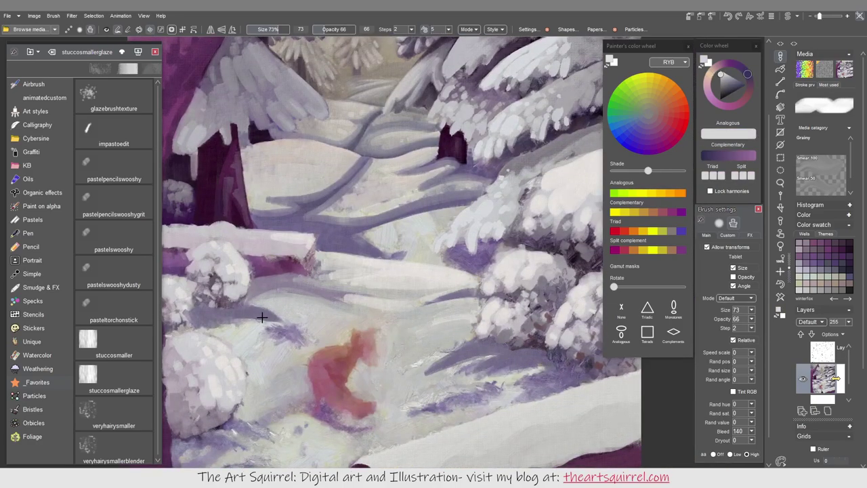
{"action": "left_click_drag", "start_coordinate": [407, 317], "coordinate": [332, 312]}
{"action": "left_click", "coordinate": [304, 316], "text": "alt"}
{"action": "left_click_drag", "start_coordinate": [388, 328], "coordinate": [418, 348]}
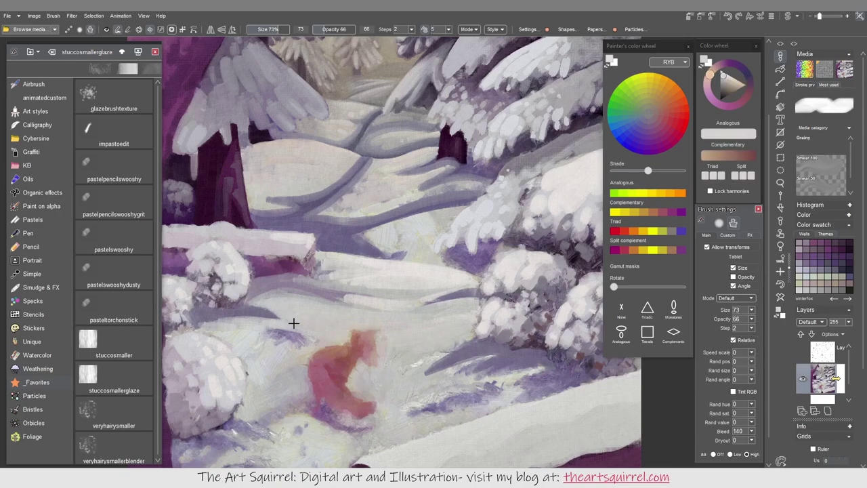
{"action": "left_click_drag", "start_coordinate": [467, 338], "coordinate": [416, 384]}
- Blend pale snow and sampled lavender shadow bands across the drifts between the fallen log and the right-hand bushes
{"action": "left_click_drag", "start_coordinate": [448, 190], "coordinate": [471, 267]}
{"action": "left_click", "coordinate": [382, 288], "text": "alt"}
{"action": "mouse_move", "coordinate": [339, 311]}
{"action": "left_mouse_down"}
{"action": "mouse_move", "coordinate": [412, 306]}
{"action": "mouse_move", "coordinate": [373, 321]}
{"action": "mouse_move", "coordinate": [430, 335]}
{"action": "left_mouse_up"}
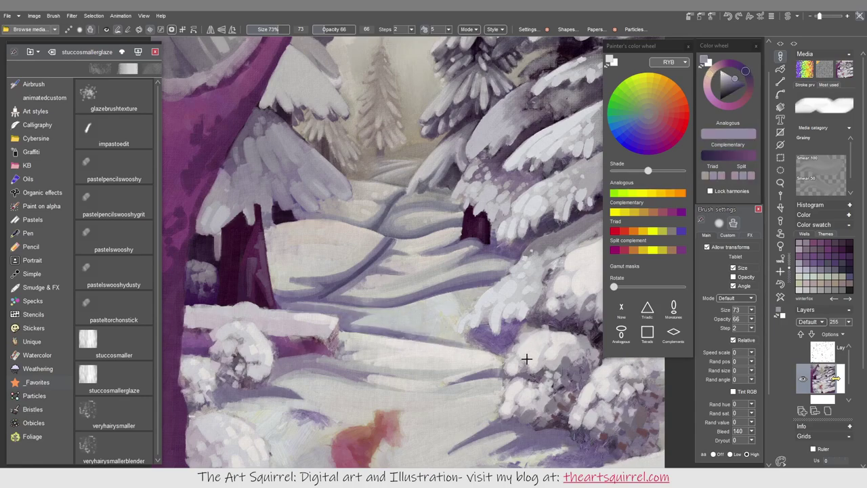
{"action": "left_click", "coordinate": [477, 344], "text": "alt"}
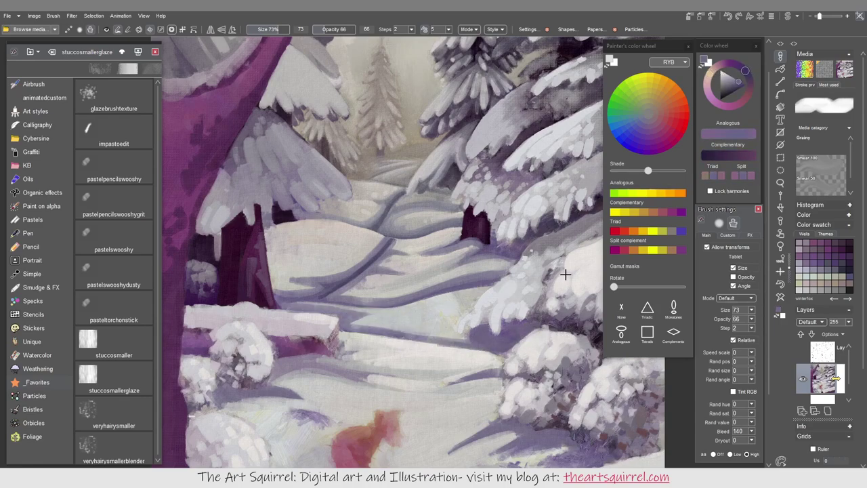
- Repaint the middle bough of the large right-hand fir with smooth grey-purple snow up to brush size 54
{"action": "scroll", "coordinate": [583, 360], "scroll_direction": "down", "scroll_amount": 4}
{"action": "scroll", "coordinate": [475, 305], "scroll_direction": "up", "scroll_amount": 6}
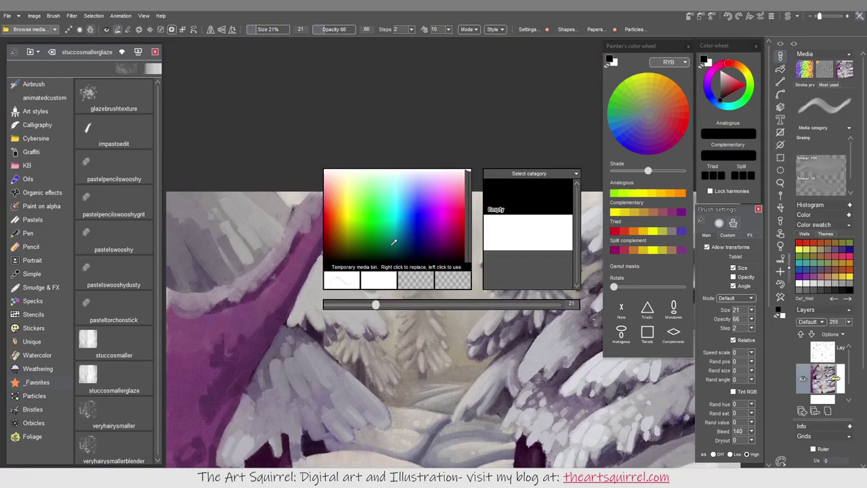
{"action": "left_click", "coordinate": [369, 237], "text": "alt"}
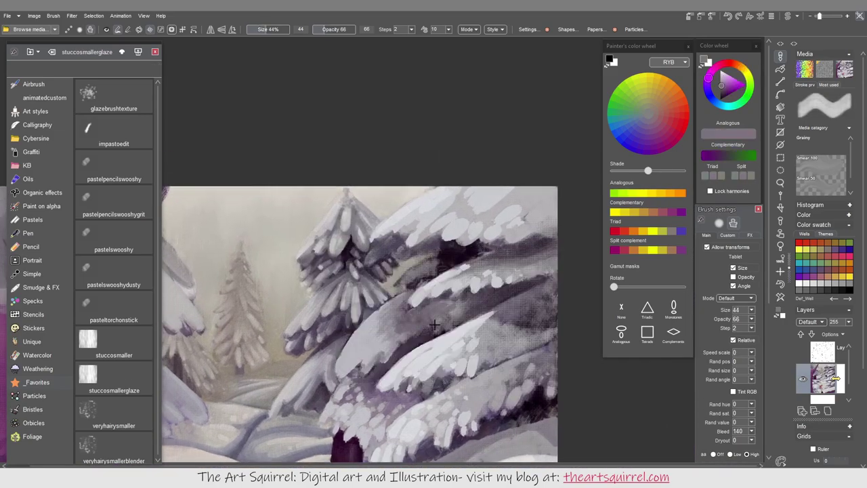
{"action": "mouse_move", "coordinate": [400, 336]}
{"action": "left_mouse_down"}
{"action": "mouse_move", "coordinate": [440, 291]}
{"action": "mouse_move", "coordinate": [474, 299]}
{"action": "mouse_move", "coordinate": [459, 314]}
{"action": "mouse_move", "coordinate": [469, 290]}
{"action": "left_mouse_up"}
{"action": "mouse_move", "coordinate": [430, 331]}
{"action": "left_mouse_down"}
{"action": "mouse_move", "coordinate": [488, 298]}
{"action": "mouse_move", "coordinate": [386, 356]}
{"action": "left_mouse_up"}
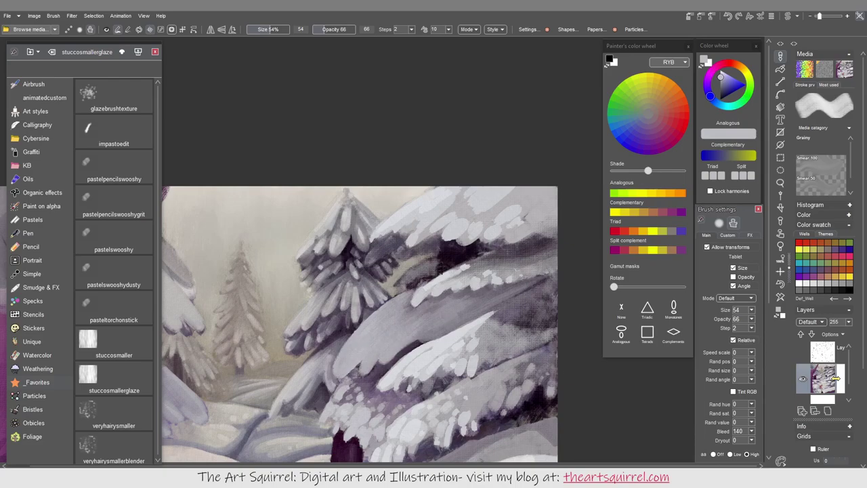
- Smooth pale snow over the right-hand fir's topmost bough and fill the purple shade beneath it at brush size 64
{"action": "left_click", "coordinate": [401, 261], "text": "alt"}
{"action": "left_click_drag", "start_coordinate": [396, 283], "coordinate": [461, 273]}
{"action": "left_click", "coordinate": [442, 260], "text": "alt"}
{"action": "left_click", "coordinate": [429, 283], "text": "alt"}
{"action": "mouse_move", "coordinate": [386, 233]}
{"action": "left_mouse_down"}
{"action": "mouse_move", "coordinate": [439, 206]}
{"action": "mouse_move", "coordinate": [469, 234]}
{"action": "mouse_move", "coordinate": [522, 197]}
{"action": "mouse_move", "coordinate": [557, 209]}
{"action": "left_mouse_up"}
{"action": "left_click", "coordinate": [489, 267], "text": "alt"}
{"action": "left_click", "coordinate": [410, 272], "text": "alt"}
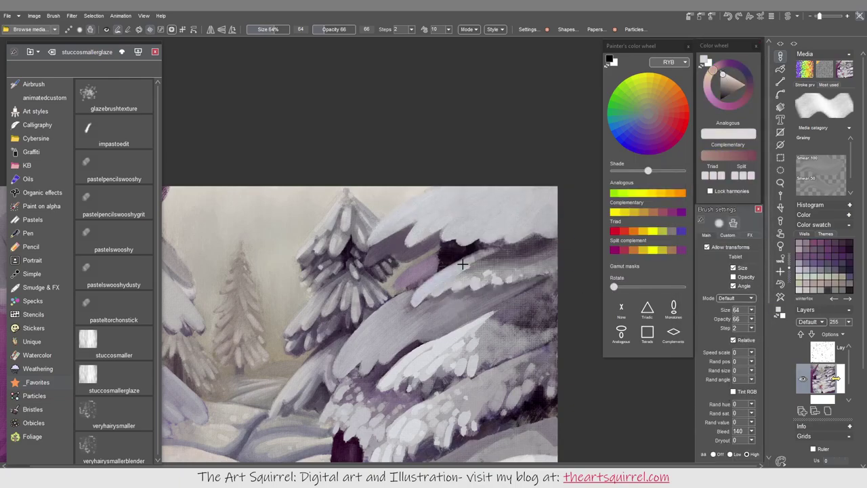
- Cover the second bough of the right-hand fir with smooth pale snow and sampled grey-purple shading
{"action": "mouse_move", "coordinate": [465, 274]}
{"action": "left_mouse_down"}
{"action": "mouse_move", "coordinate": [523, 258]}
{"action": "mouse_move", "coordinate": [537, 242]}
{"action": "left_mouse_up"}
{"action": "left_click", "coordinate": [454, 300], "text": "alt"}
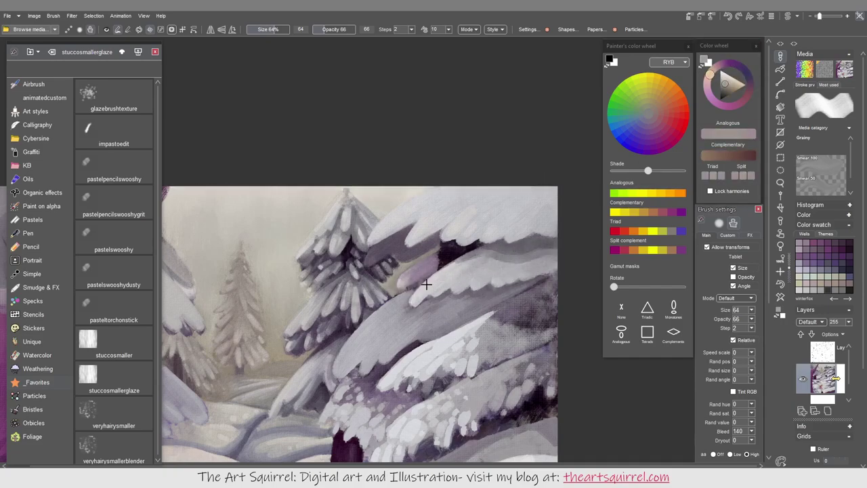
{"action": "left_click", "coordinate": [459, 240], "text": "alt"}
{"action": "left_click", "coordinate": [464, 293], "text": "alt"}
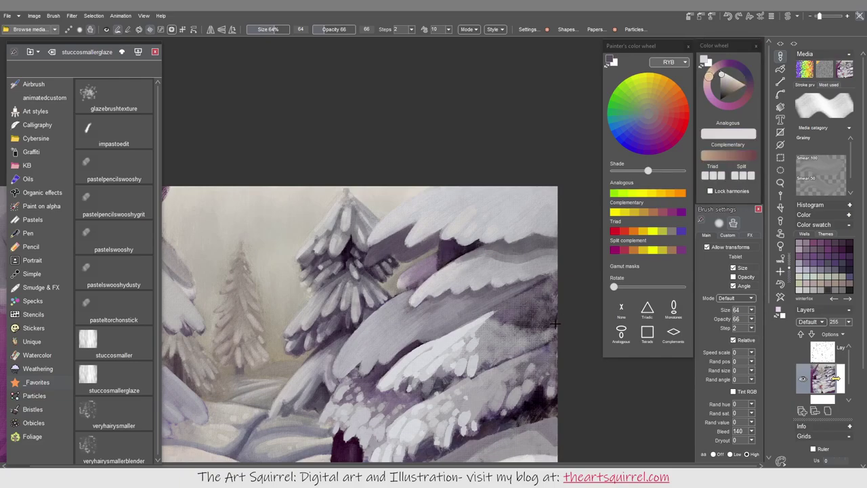
- Paint grey-purple shadow behind the right-hand fir's third pale bough and smooth snow up to its peak
{"action": "left_click_drag", "start_coordinate": [556, 322], "coordinate": [475, 305]}
{"action": "left_click", "coordinate": [535, 285], "text": "alt"}
{"action": "left_click_drag", "start_coordinate": [535, 284], "coordinate": [488, 298]}
{"action": "left_click", "coordinate": [450, 315], "text": "alt"}
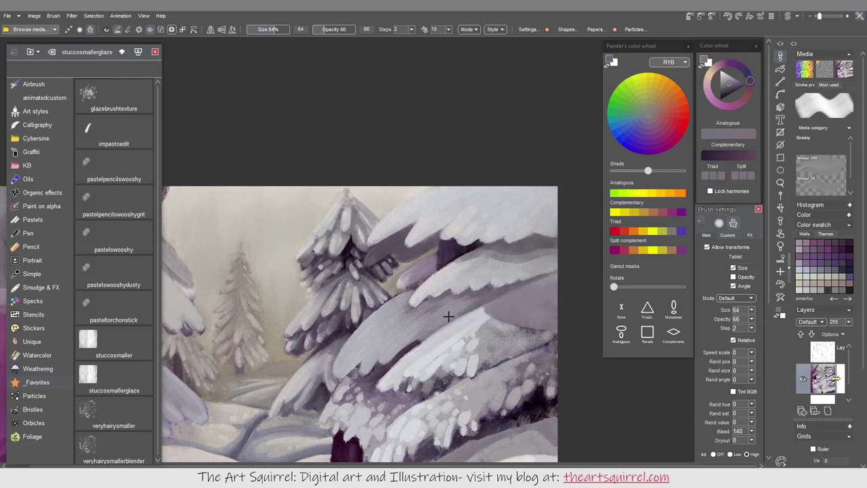
{"action": "left_click_drag", "start_coordinate": [557, 333], "coordinate": [483, 313]}
- Replace the speckled foliage above the right-hand fir's dark trunk base with smooth purple shading from sampled colours
{"action": "mouse_move", "coordinate": [508, 356]}
{"action": "left_mouse_down"}
{"action": "mouse_move", "coordinate": [383, 390]}
{"action": "mouse_move", "coordinate": [400, 333]}
{"action": "mouse_move", "coordinate": [338, 339]}
{"action": "mouse_move", "coordinate": [359, 328]}
{"action": "mouse_move", "coordinate": [366, 306]}
{"action": "mouse_move", "coordinate": [343, 333]}
{"action": "left_mouse_up"}
{"action": "left_click", "coordinate": [347, 384], "text": "alt"}
{"action": "left_click", "coordinate": [424, 296], "text": "alt"}
{"action": "left_click", "coordinate": [354, 339], "text": "alt"}
{"action": "left_click", "coordinate": [319, 331], "text": "alt"}
{"action": "left_click", "coordinate": [325, 286], "text": "alt"}
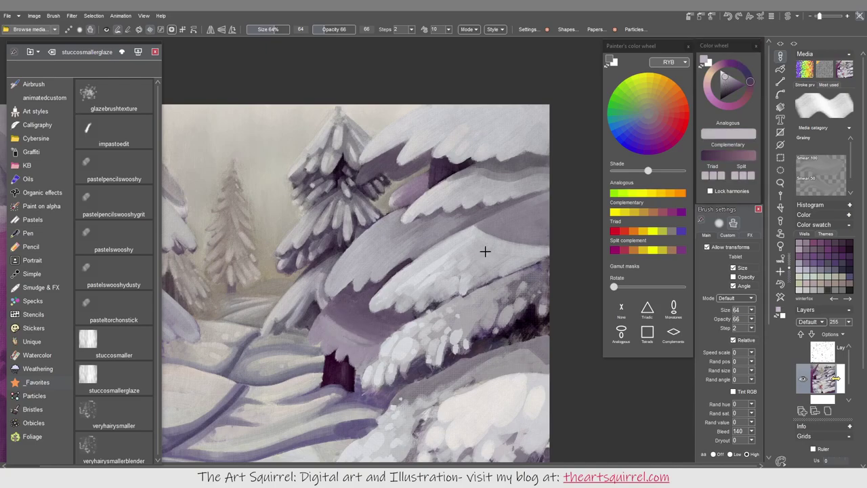
- Add sampled lilac and pale snow strokes to the purple bough above the right-hand fir's trunk base
{"action": "left_click", "coordinate": [405, 200], "text": "alt"}
{"action": "left_click_drag", "start_coordinate": [400, 202], "coordinate": [410, 184]}
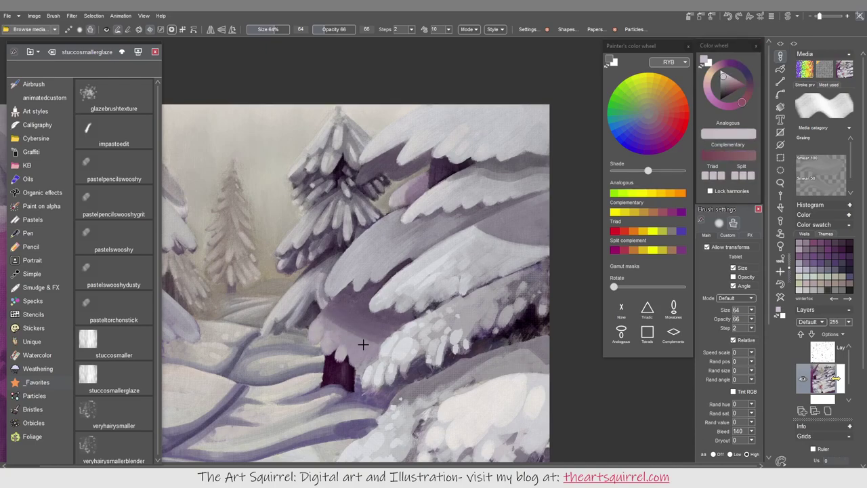
{"action": "left_click", "coordinate": [343, 354], "text": "alt"}
{"action": "left_click", "coordinate": [402, 314], "text": "alt"}
{"action": "left_click_drag", "start_coordinate": [354, 352], "coordinate": [376, 337]}
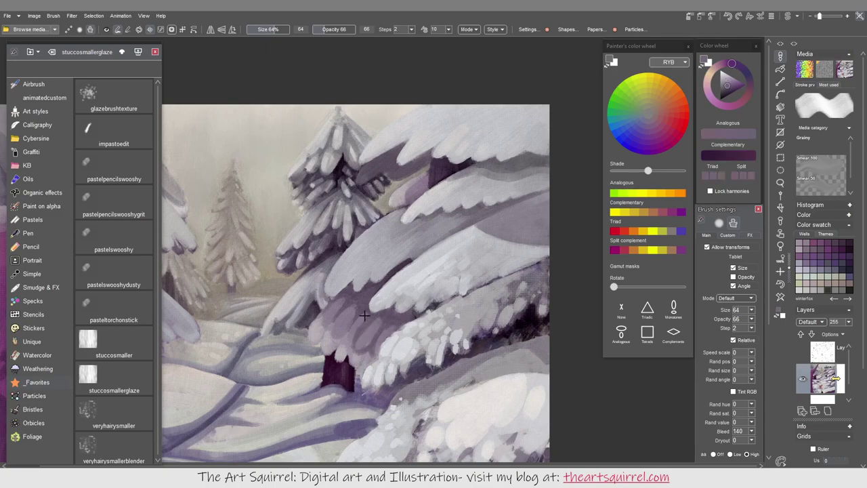
{"action": "left_click", "coordinate": [489, 322], "text": "alt"}
{"action": "left_click", "coordinate": [325, 315], "text": "alt"}
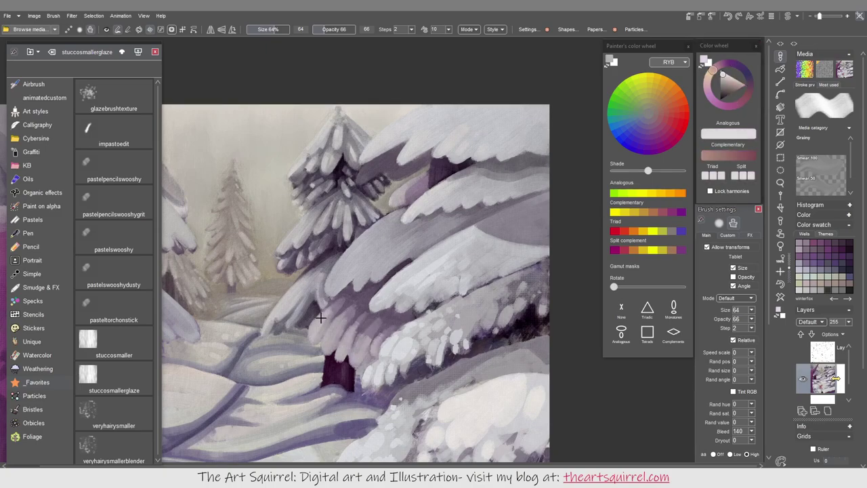
{"action": "left_click", "coordinate": [383, 328], "text": "alt"}
- Blend the purple bough with the veryhairysmaller brush and smooth pale snow over the speckled lower bough beside it
{"action": "key", "text": "b"}
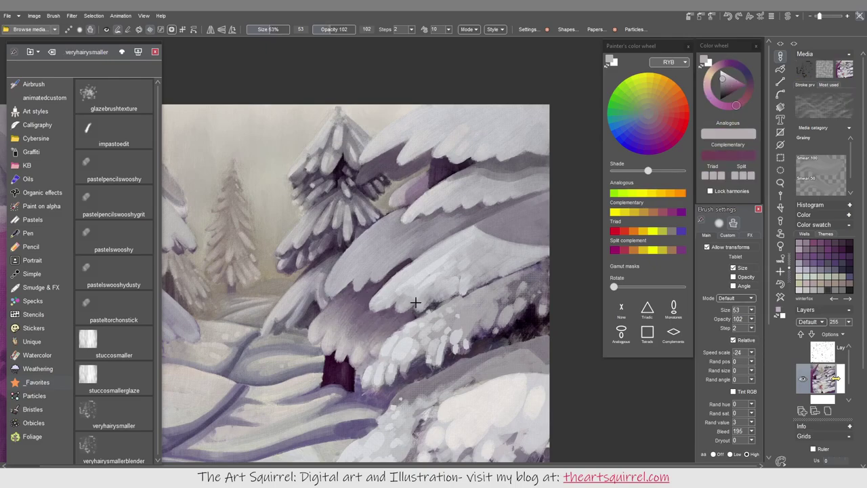
{"action": "left_click", "coordinate": [426, 124], "text": "alt"}
{"action": "mouse_move", "coordinate": [413, 342]}
{"action": "left_mouse_down"}
{"action": "mouse_move", "coordinate": [512, 290]}
{"action": "mouse_move", "coordinate": [388, 377]}
{"action": "left_mouse_up"}
{"action": "key", "text": "b"}
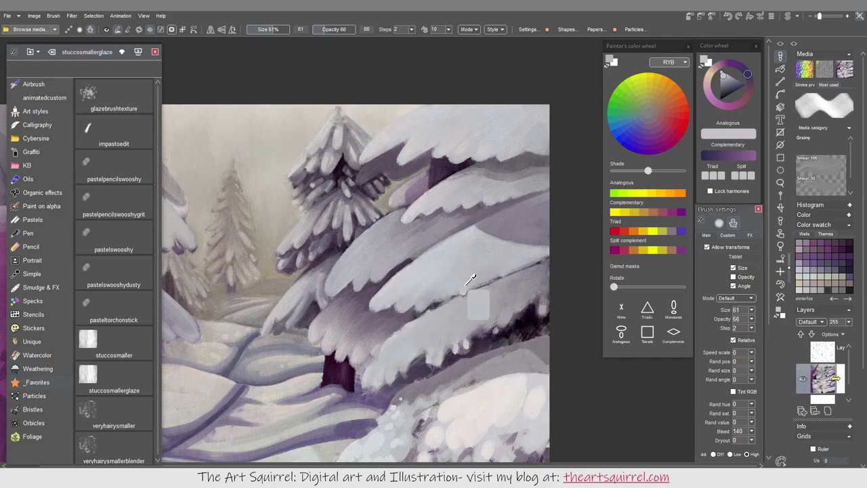
- Shade the gaps around the right-hand fir's lower bough in grey-purple and reshape its scalloped edge at brush size 61
{"action": "left_click", "coordinate": [528, 271], "text": "alt"}
{"action": "left_click_drag", "start_coordinate": [532, 268], "coordinate": [475, 308]}
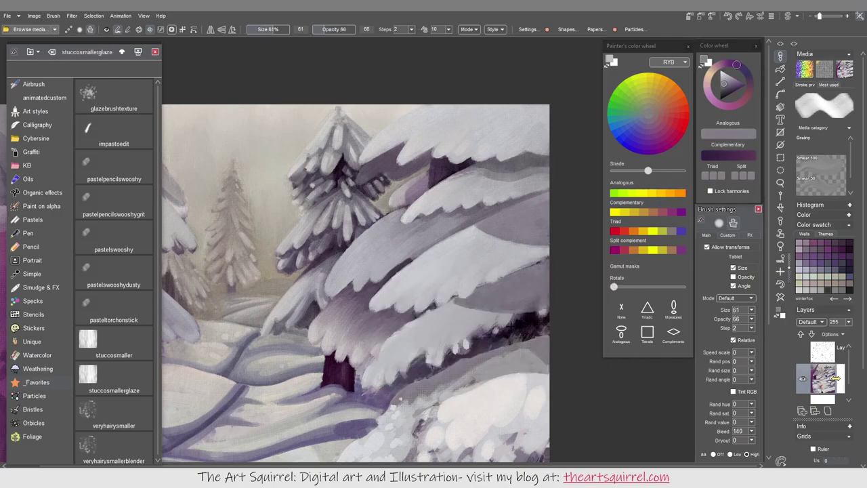
{"action": "mouse_move", "coordinate": [539, 350]}
{"action": "left_mouse_down"}
{"action": "mouse_move", "coordinate": [512, 337]}
{"action": "mouse_move", "coordinate": [420, 356]}
{"action": "left_mouse_up"}
{"action": "left_click", "coordinate": [505, 312], "text": "alt"}
{"action": "left_click", "coordinate": [481, 300], "text": "alt"}
{"action": "left_click_drag", "start_coordinate": [512, 302], "coordinate": [366, 365]}
{"action": "left_click", "coordinate": [393, 314], "text": "alt"}
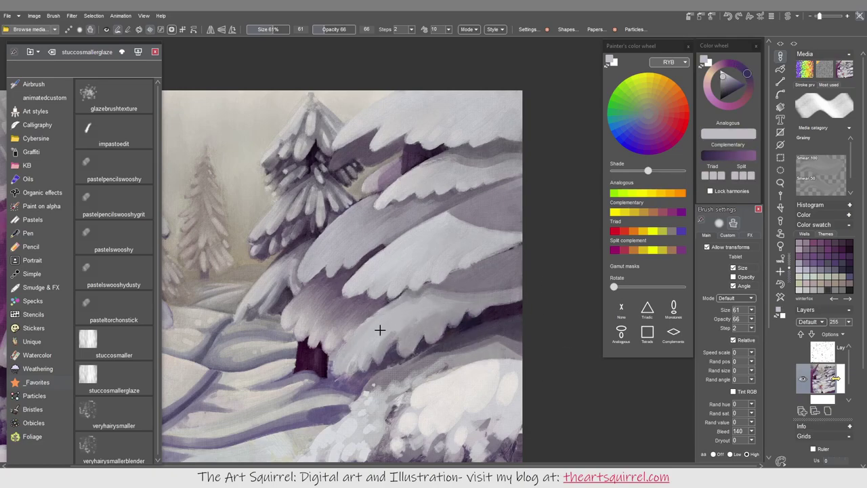
- Highlight the drooping snow fingers of the right-hand fir's lower bough with sampled pale and grey tones
{"action": "left_click", "coordinate": [338, 368], "text": "alt"}
{"action": "left_click", "coordinate": [434, 311], "text": "alt"}
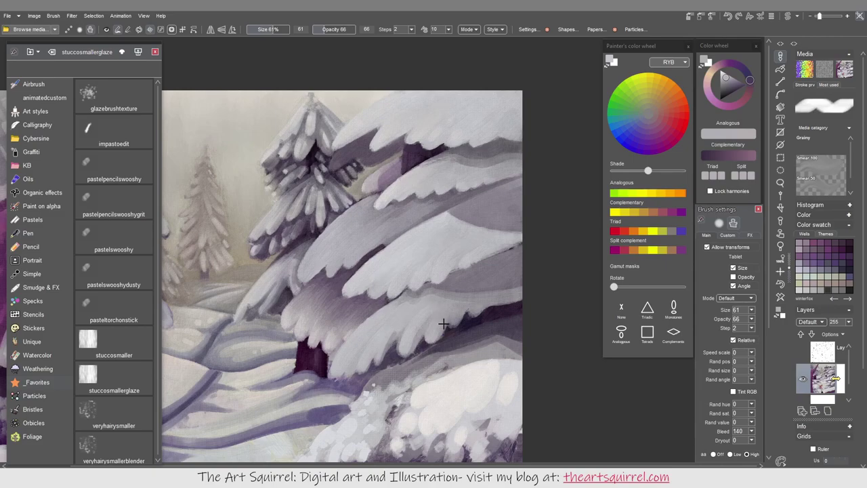
{"action": "left_click", "coordinate": [395, 336], "text": "alt"}
{"action": "left_click", "coordinate": [368, 334], "text": "alt"}
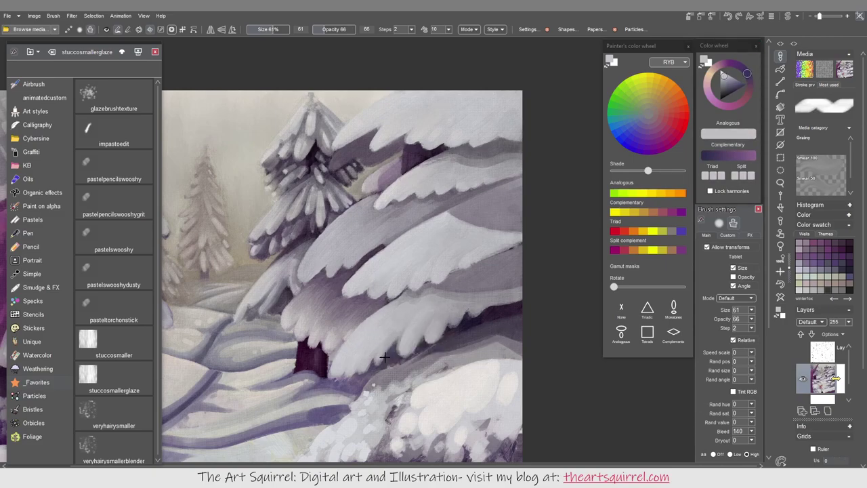
{"action": "left_click", "coordinate": [499, 326], "text": "alt"}
{"action": "left_click", "coordinate": [517, 333], "text": "alt"}
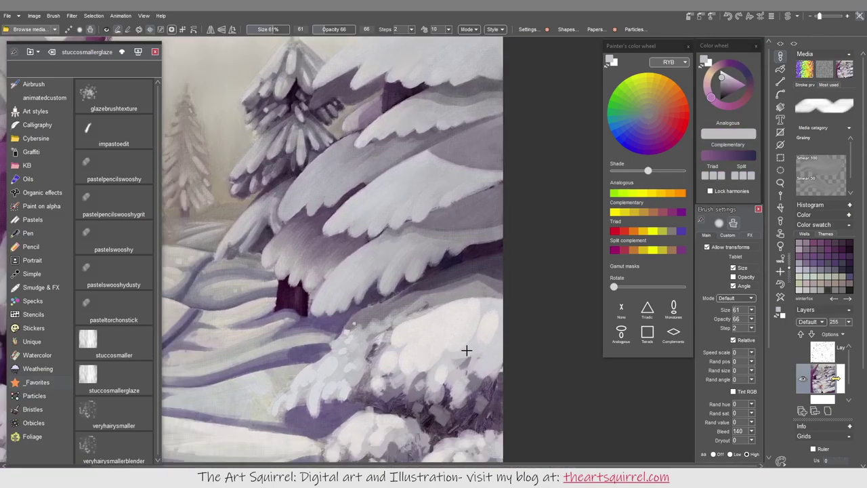
- Smooth sampled pale grey snow over the speckled lowest bough next to the large right-hand bush
{"action": "left_click", "coordinate": [355, 315], "text": "alt"}
{"action": "left_click", "coordinate": [360, 314], "text": "alt"}
{"action": "mouse_move", "coordinate": [339, 339]}
{"action": "left_mouse_down"}
{"action": "mouse_move", "coordinate": [310, 364]}
{"action": "mouse_move", "coordinate": [360, 386]}
{"action": "left_mouse_up"}
{"action": "left_click", "coordinate": [366, 359], "text": "alt"}
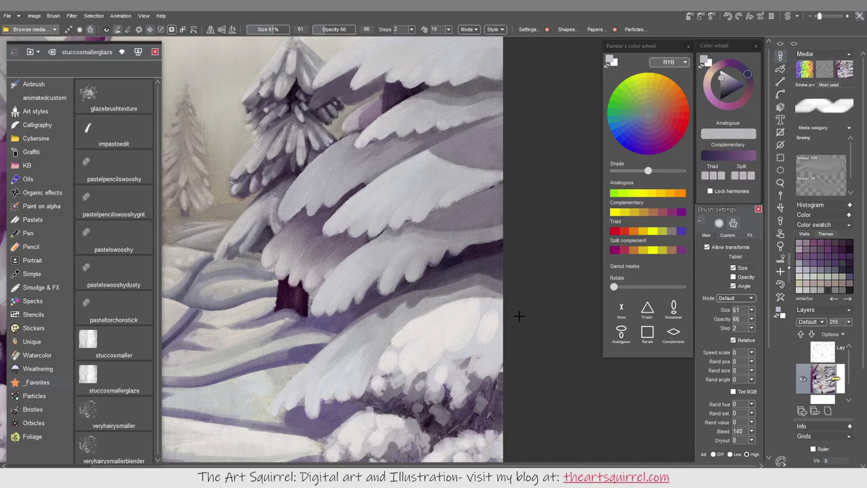
- Reshape the lowest bough's drooping tip and deepen the blue-purple shadows around it with sampled colours
{"action": "left_click", "coordinate": [444, 352], "text": "alt"}
{"action": "mouse_move", "coordinate": [292, 408]}
{"action": "left_mouse_down"}
{"action": "mouse_move", "coordinate": [358, 393]}
{"action": "mouse_move", "coordinate": [300, 426]}
{"action": "left_mouse_up"}
{"action": "left_click", "coordinate": [358, 393], "text": "alt"}
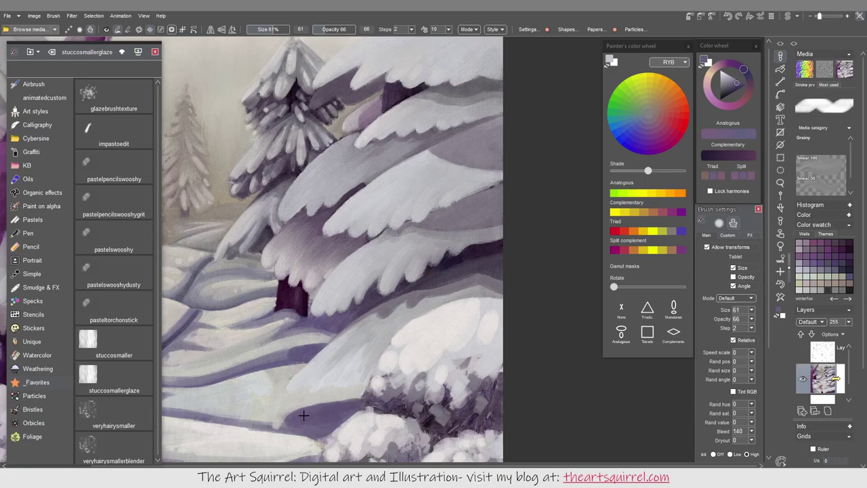
{"action": "left_click", "coordinate": [371, 344], "text": "alt"}
{"action": "mouse_move", "coordinate": [300, 369]}
{"action": "left_mouse_down"}
{"action": "mouse_move", "coordinate": [219, 387]}
{"action": "mouse_move", "coordinate": [387, 359]}
{"action": "mouse_move", "coordinate": [412, 329]}
{"action": "left_mouse_up"}
{"action": "left_click_drag", "start_coordinate": [377, 356], "coordinate": [416, 343]}
- Brush pale snow into the drift beneath the lowest bough and refine the bough's drooping strokes
{"action": "left_click", "coordinate": [315, 338], "text": "alt"}
{"action": "left_click", "coordinate": [403, 377], "text": "alt"}
{"action": "left_click", "coordinate": [474, 348], "text": "alt"}
{"action": "left_click", "coordinate": [396, 309], "text": "alt"}
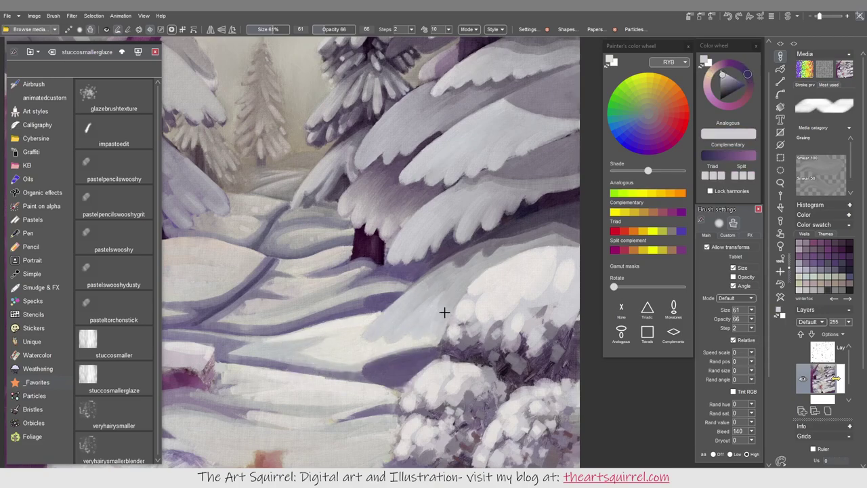
{"action": "left_click", "coordinate": [429, 329], "text": "alt"}
{"action": "left_click", "coordinate": [459, 307], "text": "alt"}
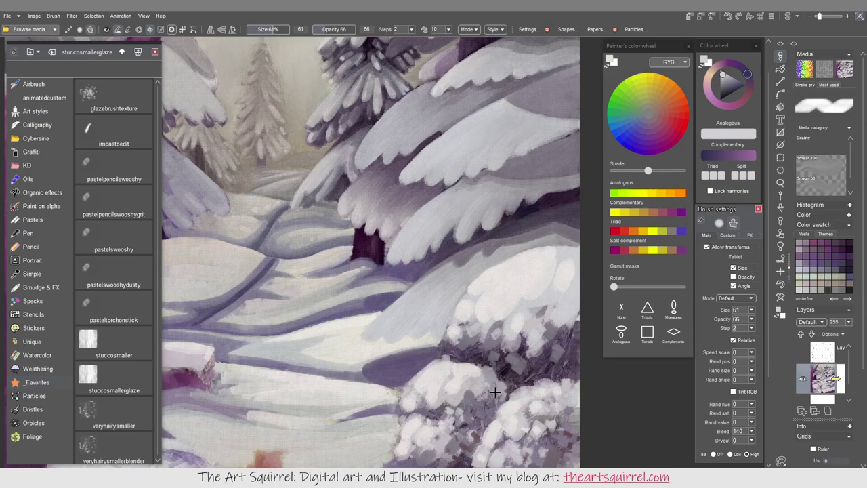
- Dab sampled pale snow and shadow tones along the lower edge of the large right-hand bush
{"action": "left_click", "coordinate": [529, 252], "text": "alt"}
{"action": "left_click", "coordinate": [556, 364], "text": "alt"}
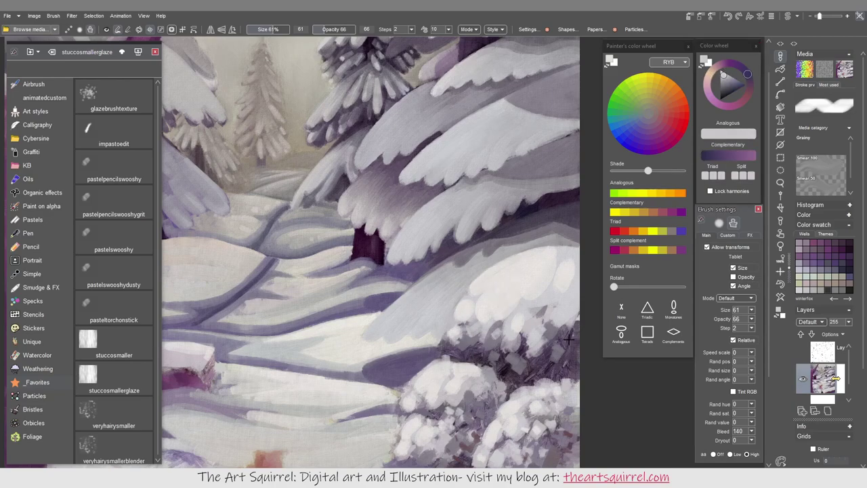
{"action": "left_click", "coordinate": [538, 299], "text": "alt"}
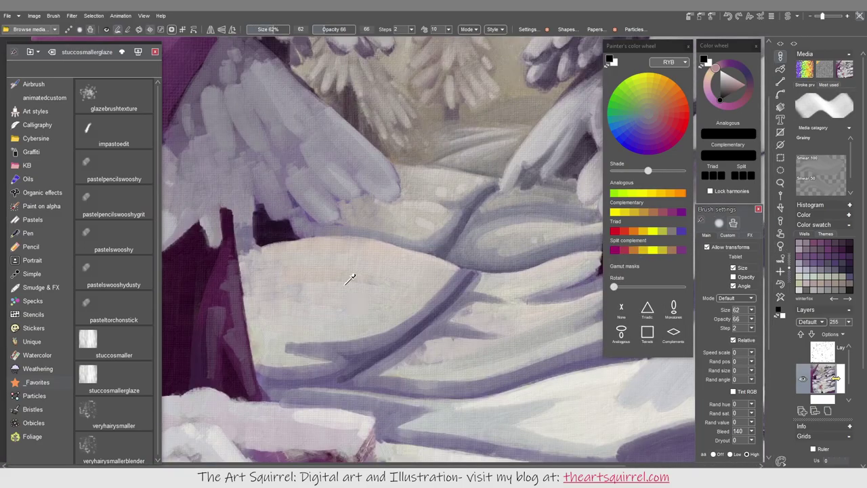
- Repaint the large snowdrift beside the dark trunk with curved pale snow bands and soft lavender shadows
{"action": "left_click", "coordinate": [350, 279], "text": "alt"}
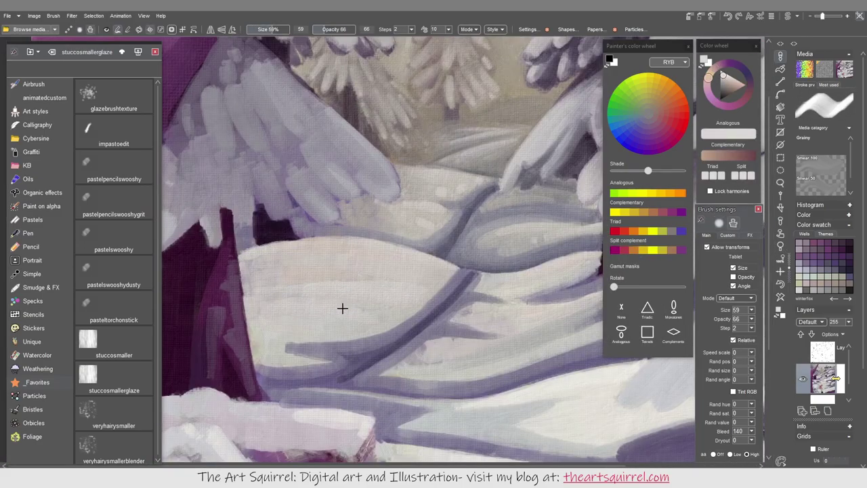
{"action": "mouse_move", "coordinate": [279, 327]}
{"action": "left_mouse_down"}
{"action": "mouse_move", "coordinate": [301, 244]}
{"action": "mouse_move", "coordinate": [323, 298]}
{"action": "mouse_move", "coordinate": [389, 310]}
{"action": "mouse_move", "coordinate": [392, 337]}
{"action": "mouse_move", "coordinate": [395, 309]}
{"action": "mouse_move", "coordinate": [466, 266]}
{"action": "mouse_move", "coordinate": [511, 327]}
{"action": "mouse_move", "coordinate": [432, 282]}
{"action": "mouse_move", "coordinate": [485, 300]}
{"action": "mouse_move", "coordinate": [409, 242]}
{"action": "left_mouse_up"}
{"action": "key", "text": "ctrl+z"}
{"action": "left_click", "coordinate": [314, 354]}
{"action": "left_click_drag", "start_coordinate": [245, 272], "coordinate": [421, 293]}
{"action": "left_click_drag", "start_coordinate": [410, 205], "coordinate": [325, 184]}
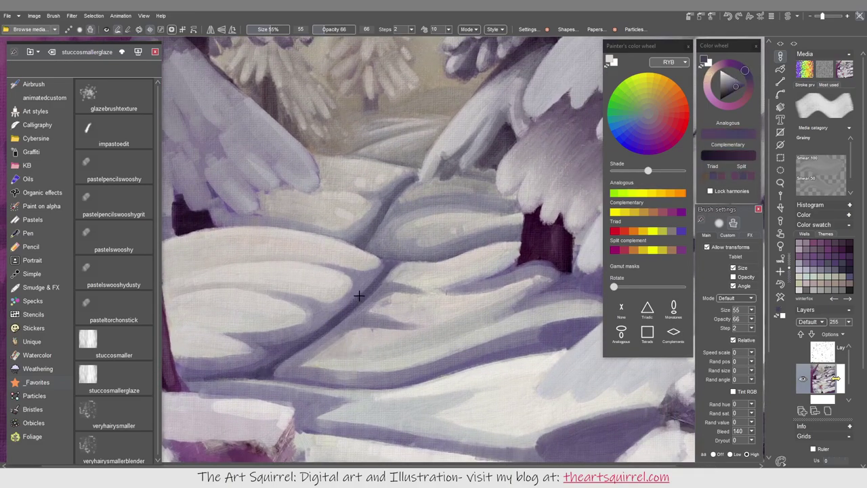
- Refine the drifts right of the diagonal shadow line with pale snow and blue-purple shadow strokes at brush size 55
{"action": "left_click", "coordinate": [369, 275]}
{"action": "left_click", "coordinate": [322, 317]}
{"action": "left_click", "coordinate": [396, 344]}
{"action": "mouse_move", "coordinate": [299, 362]}
{"action": "left_mouse_down"}
{"action": "mouse_move", "coordinate": [359, 328]}
{"action": "mouse_move", "coordinate": [376, 332]}
{"action": "left_mouse_up"}
{"action": "mouse_move", "coordinate": [408, 298]}
{"action": "left_mouse_down"}
{"action": "mouse_move", "coordinate": [428, 289]}
{"action": "mouse_move", "coordinate": [571, 288]}
{"action": "mouse_move", "coordinate": [567, 275]}
{"action": "mouse_move", "coordinate": [596, 293]}
{"action": "mouse_move", "coordinate": [438, 357]}
{"action": "left_mouse_up"}
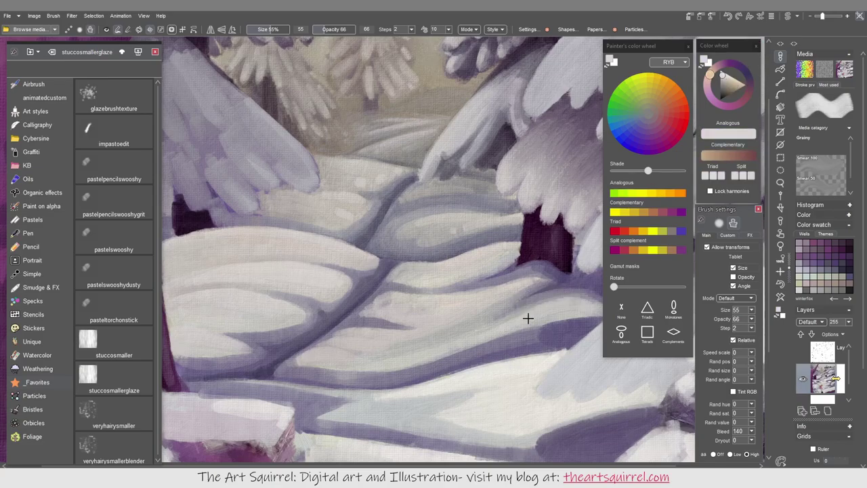
- Repaint the dark trunk behind the fallen log with smooth deep purple strokes
{"action": "scroll", "coordinate": [356, 405], "scroll_direction": "up", "scroll_amount": 3}
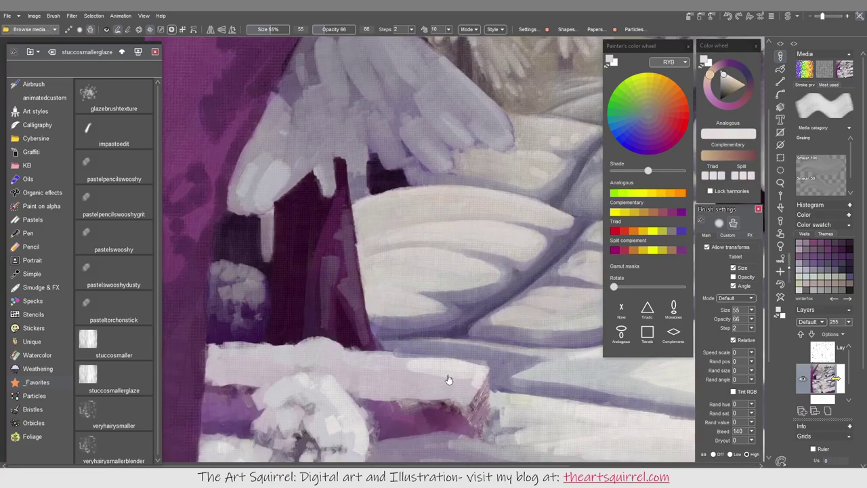
{"action": "scroll", "coordinate": [448, 380], "scroll_direction": "up", "scroll_amount": 3}
{"action": "left_click_drag", "start_coordinate": [359, 278], "coordinate": [369, 407]}
{"action": "left_click_drag", "start_coordinate": [329, 284], "coordinate": [332, 396]}
{"action": "left_click_drag", "start_coordinate": [353, 308], "coordinate": [309, 338]}
{"action": "left_click_drag", "start_coordinate": [275, 284], "coordinate": [278, 410]}
- Paint the small bush between the two trunks with sampled dark purple shading and pale snow dabs
{"action": "left_click", "coordinate": [260, 366], "text": "alt"}
{"action": "mouse_move", "coordinate": [259, 366]}
{"action": "left_mouse_down"}
{"action": "mouse_move", "coordinate": [230, 400]}
{"action": "mouse_move", "coordinate": [287, 418]}
{"action": "mouse_move", "coordinate": [345, 413]}
{"action": "mouse_move", "coordinate": [302, 410]}
{"action": "left_mouse_up"}
{"action": "left_click", "coordinate": [264, 374], "text": "alt"}
{"action": "left_click_drag", "start_coordinate": [244, 339], "coordinate": [264, 374]}
{"action": "left_click", "coordinate": [265, 359], "text": "alt"}
{"action": "mouse_move", "coordinate": [224, 338]}
{"action": "left_mouse_down"}
{"action": "mouse_move", "coordinate": [261, 396]}
{"action": "mouse_move", "coordinate": [249, 390]}
{"action": "mouse_move", "coordinate": [216, 408]}
{"action": "left_mouse_up"}
{"action": "left_click", "coordinate": [248, 379], "text": "alt"}
{"action": "left_click", "coordinate": [704, 176], "text": "alt"}
{"action": "left_click", "coordinate": [244, 379], "text": "alt"}
{"action": "left_click_drag", "start_coordinate": [233, 379], "coordinate": [247, 393]}
{"action": "left_click", "coordinate": [252, 364], "text": "alt"}
{"action": "mouse_move", "coordinate": [227, 347]}
{"action": "left_mouse_down"}
{"action": "mouse_move", "coordinate": [257, 366]}
{"action": "mouse_move", "coordinate": [260, 400]}
{"action": "left_mouse_up"}
- Refine the edge and lighter purple side of the dark trunk with sampled tones at brush size 48
{"action": "key", "text": "bracketleft"}
{"action": "key", "text": "bracketleft"}
{"action": "key", "text": "bracketleft"}
{"action": "key", "text": "bracketleft"}
{"action": "left_click", "coordinate": [345, 326], "text": "alt"}
{"action": "key", "text": "bracketright"}
{"action": "key", "text": "bracketright"}
{"action": "key", "text": "bracketright"}
{"action": "left_click_drag", "start_coordinate": [342, 258], "coordinate": [363, 400]}
{"action": "left_click_drag", "start_coordinate": [349, 305], "coordinate": [353, 369]}
{"action": "left_click", "coordinate": [353, 369], "text": "alt"}
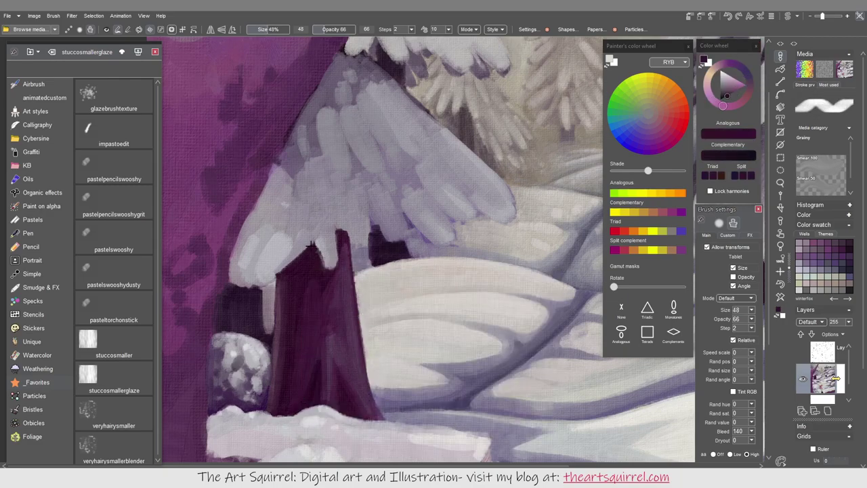
- Smooth the upper snow of the tree beside the curved purple trunk with sampled grey-violet strokes, enlarging the brush to 63 and 85
{"action": "left_click", "coordinate": [502, 384], "text": "alt"}
{"action": "left_click_drag", "start_coordinate": [254, 277], "coordinate": [339, 267]}
{"action": "key", "text": "bracketright"}
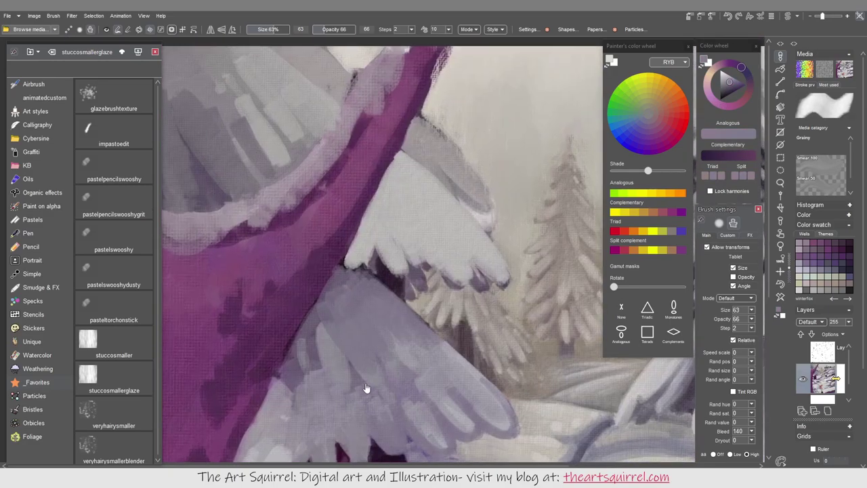
{"action": "left_click_drag", "start_coordinate": [365, 203], "coordinate": [331, 279]}
{"action": "left_click_drag", "start_coordinate": [285, 203], "coordinate": [353, 325]}
{"action": "left_click", "coordinate": [407, 210], "text": "alt"}
{"action": "left_click_drag", "start_coordinate": [369, 190], "coordinate": [400, 244]}
{"action": "key", "text": "bracketright"}
{"action": "left_click", "coordinate": [451, 270], "text": "alt"}
{"action": "left_click_drag", "start_coordinate": [434, 270], "coordinate": [378, 222]}
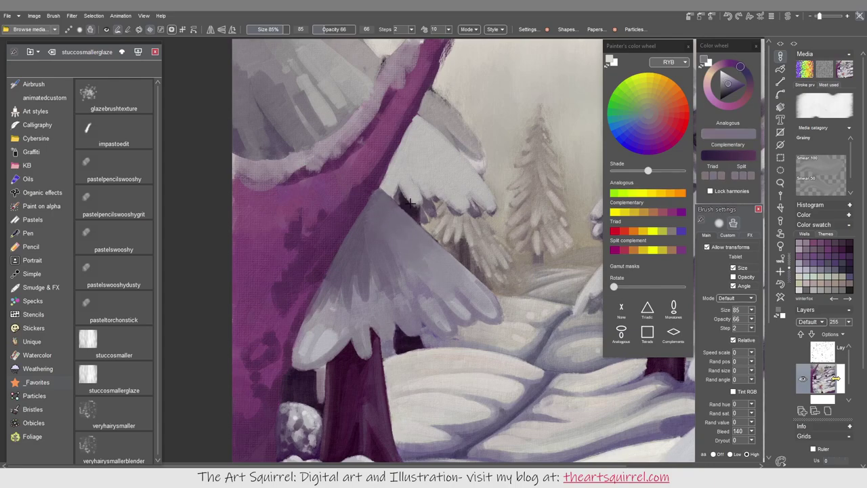
- Reshape the tree's lower right and left snowy branches with sampled grey-violet tones at brush size 85
{"action": "left_click", "coordinate": [441, 313], "text": "alt"}
{"action": "left_click_drag", "start_coordinate": [407, 271], "coordinate": [459, 307]}
{"action": "left_click", "coordinate": [416, 250], "text": "alt"}
{"action": "left_click_drag", "start_coordinate": [298, 359], "coordinate": [345, 312]}
{"action": "mouse_move", "coordinate": [298, 338]}
{"action": "left_mouse_down"}
{"action": "mouse_move", "coordinate": [372, 319]}
{"action": "mouse_move", "coordinate": [352, 291]}
{"action": "left_mouse_up"}
{"action": "left_click", "coordinate": [372, 319], "text": "alt"}
{"action": "left_click_drag", "start_coordinate": [406, 221], "coordinate": [505, 327]}
{"action": "left_click", "coordinate": [413, 290], "text": "alt"}
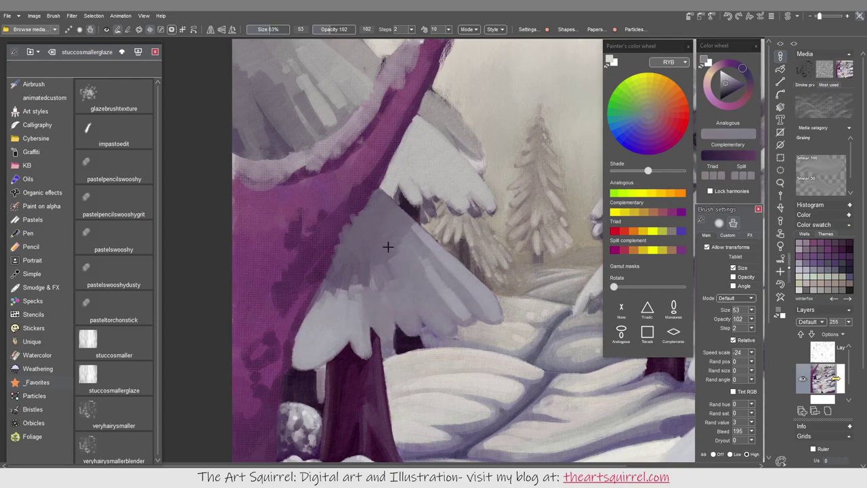
- Blend darker shading through the middle of the snowy tree with the veryhairysmaller brush at size 53 and opacity 73
{"action": "left_click", "coordinate": [368, 253], "text": "alt"}
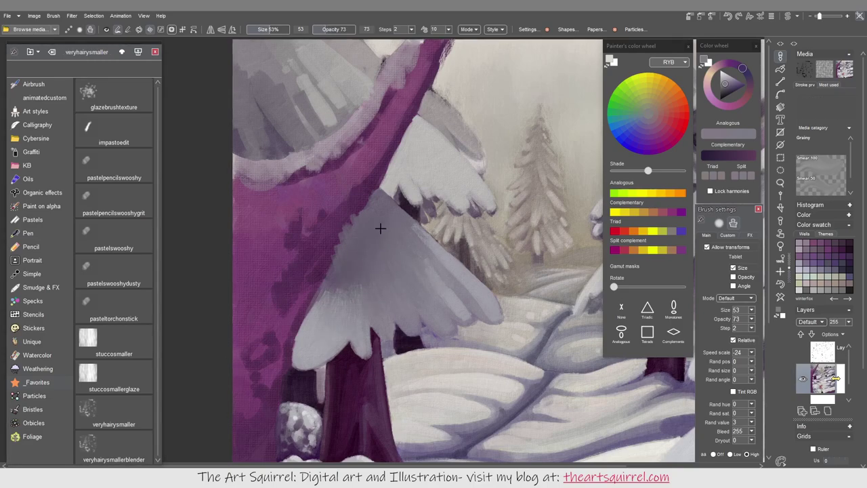
{"action": "left_click_drag", "start_coordinate": [526, 366], "coordinate": [507, 352]}
{"action": "left_click", "coordinate": [329, 305], "text": "alt"}
{"action": "mouse_move", "coordinate": [346, 288]}
{"action": "left_mouse_down"}
{"action": "mouse_move", "coordinate": [304, 310]}
{"action": "mouse_move", "coordinate": [309, 316]}
{"action": "left_mouse_up"}
{"action": "left_click", "coordinate": [427, 271], "text": "alt"}
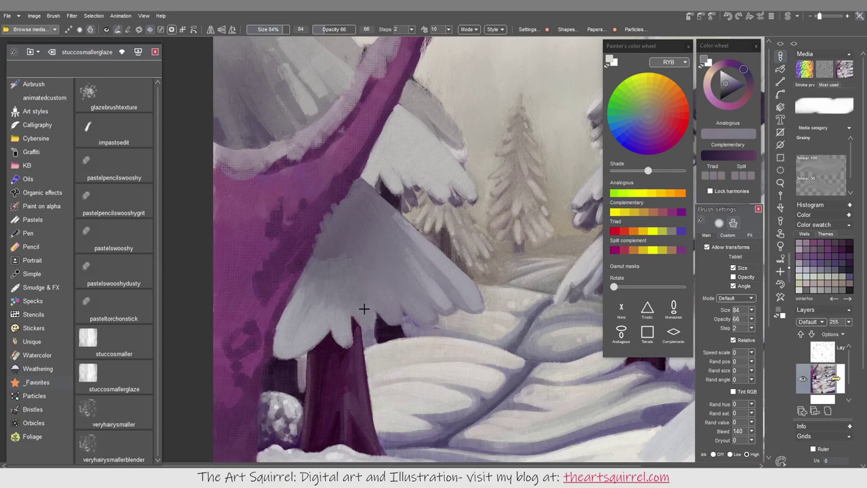
- Return to the stuccosmallerglaze brush at size 77 and opacity 79, and open its paper settings
{"action": "left_click", "coordinate": [344, 248], "text": "alt"}
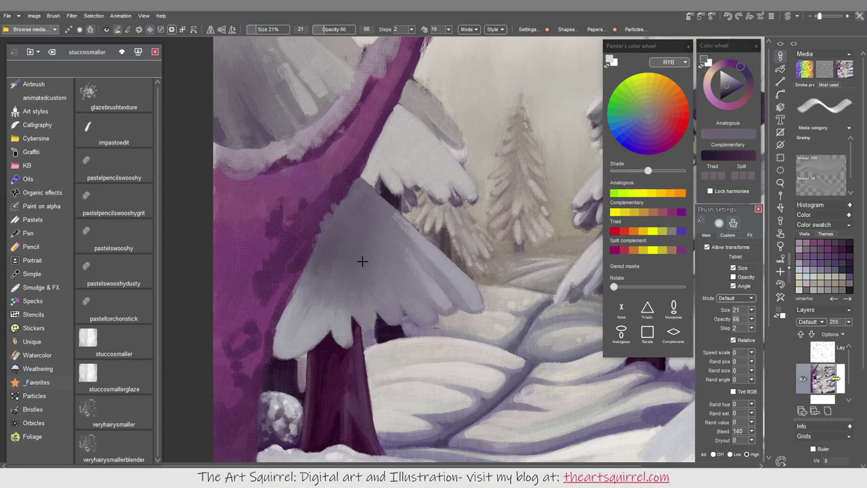
{"action": "left_click", "coordinate": [533, 290], "text": "alt"}
{"action": "left_click", "coordinate": [122, 111]}
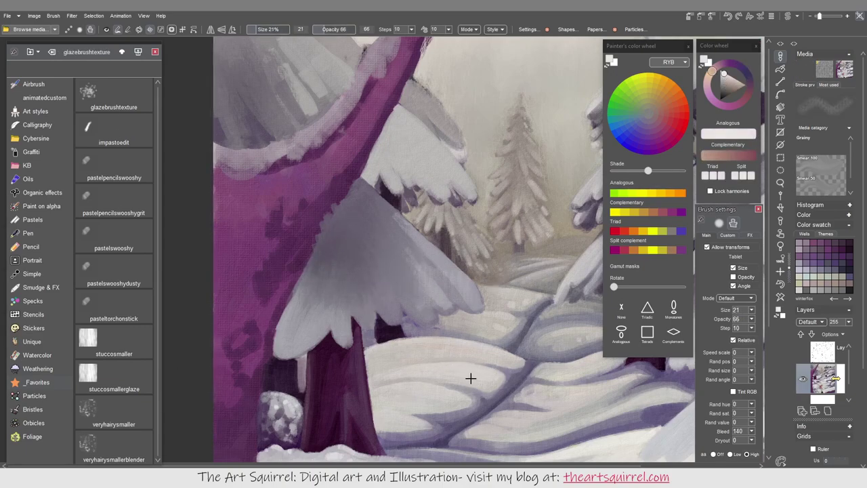
{"action": "left_click", "coordinate": [470, 292], "text": "alt"}
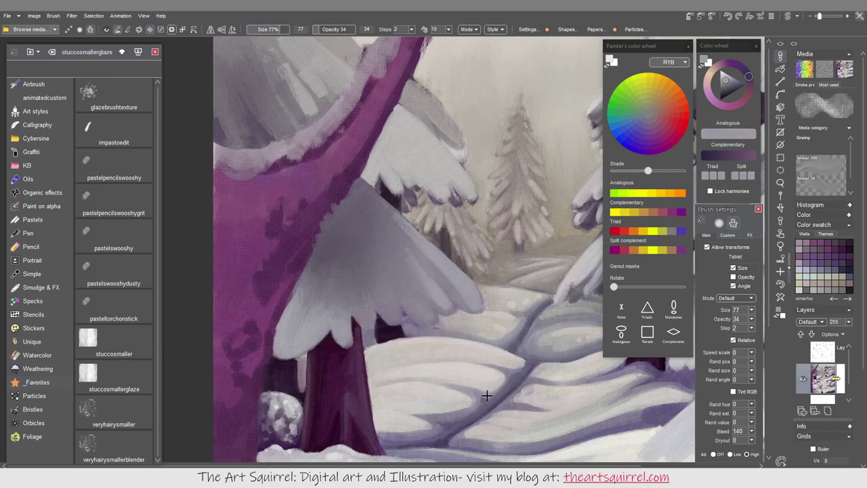
{"action": "left_click", "coordinate": [595, 29]}
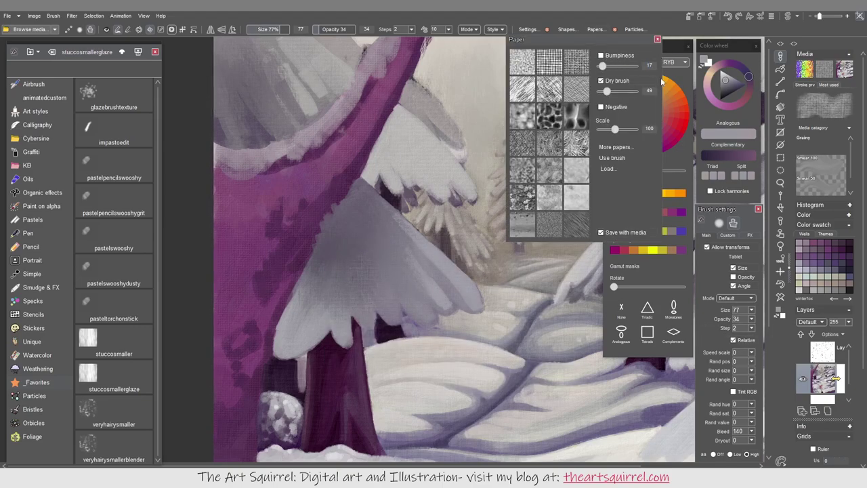
{"action": "left_click", "coordinate": [601, 107]}
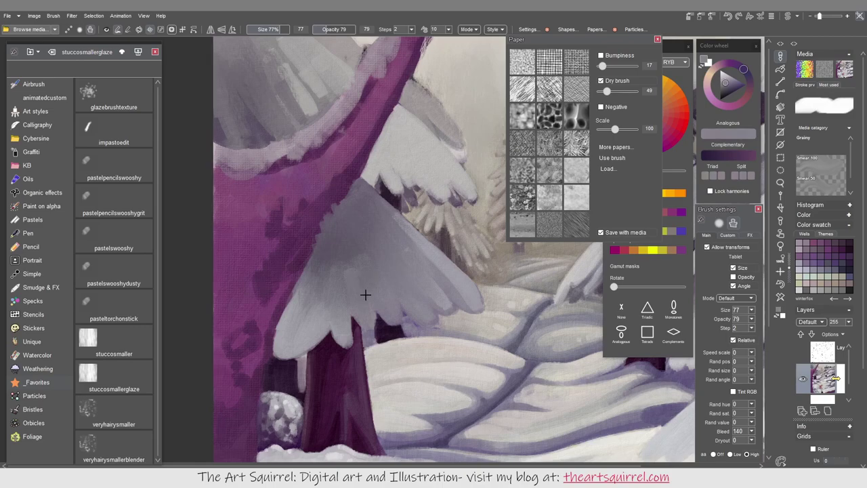
{"action": "left_click_drag", "start_coordinate": [732, 328], "coordinate": [728, 329]}
- Glaze the tree's centre and lower branches with sampled grey-violet strokes at size 77 and opacity 65
{"action": "left_click", "coordinate": [368, 258], "text": "alt"}
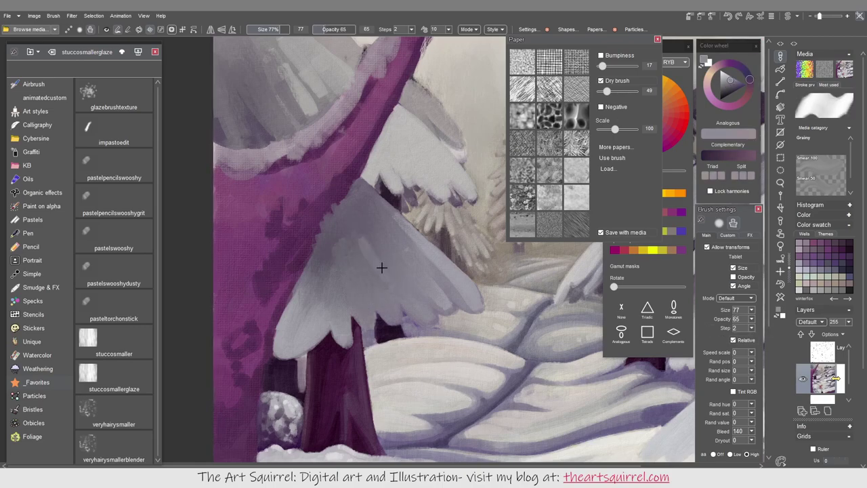
{"action": "mouse_move", "coordinate": [373, 220]}
{"action": "left_mouse_down"}
{"action": "mouse_move", "coordinate": [357, 284]}
{"action": "mouse_move", "coordinate": [329, 236]}
{"action": "mouse_move", "coordinate": [309, 268]}
{"action": "mouse_move", "coordinate": [356, 207]}
{"action": "left_mouse_up"}
{"action": "left_click", "coordinate": [354, 265], "text": "alt"}
{"action": "left_click", "coordinate": [315, 331], "text": "alt"}
{"action": "mouse_move", "coordinate": [315, 331]}
{"action": "left_mouse_down"}
{"action": "mouse_move", "coordinate": [285, 284]}
{"action": "mouse_move", "coordinate": [379, 298]}
{"action": "mouse_move", "coordinate": [351, 254]}
{"action": "mouse_move", "coordinate": [319, 281]}
{"action": "left_mouse_up"}
{"action": "left_click", "coordinate": [394, 363], "text": "alt"}
{"action": "left_click", "coordinate": [308, 311], "text": "alt"}
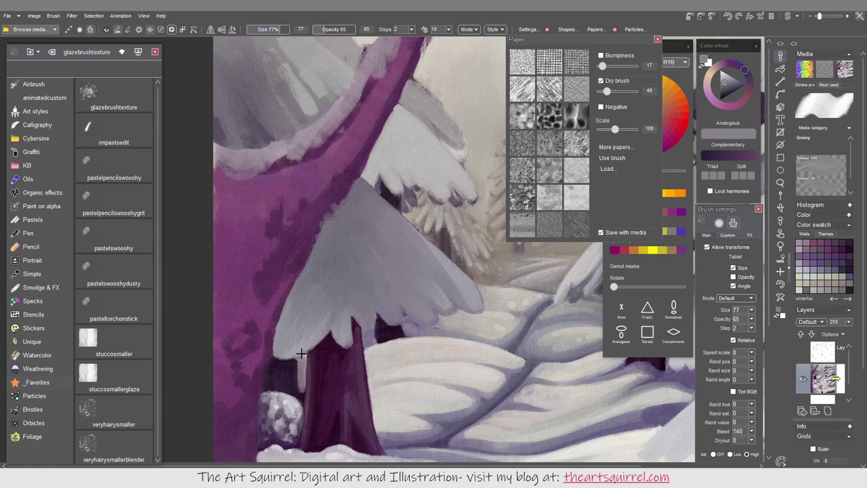
- Refine the tree's snowy branches with paler grey-violet tones using the glazebrushtexture brush
{"action": "left_click", "coordinate": [722, 91]}
{"action": "left_click", "coordinate": [500, 387], "text": "alt"}
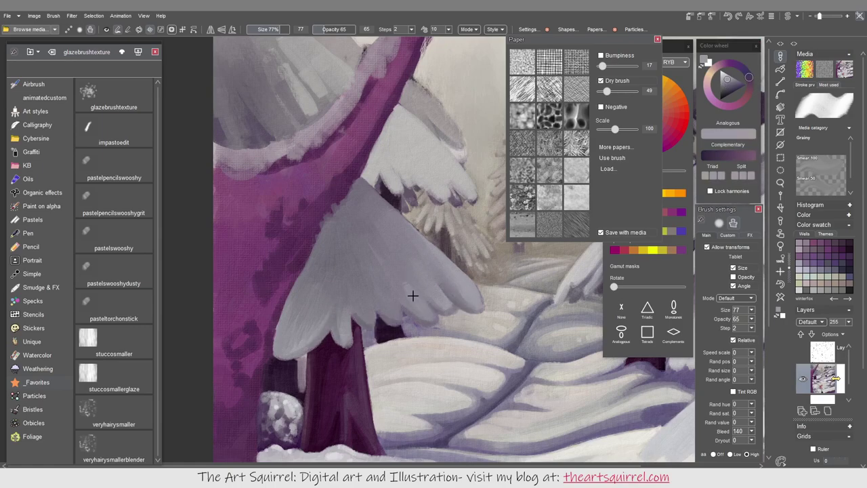
{"action": "left_click", "coordinate": [542, 334], "text": "alt"}
{"action": "scroll", "coordinate": [406, 362], "scroll_direction": "down", "scroll_amount": 3}
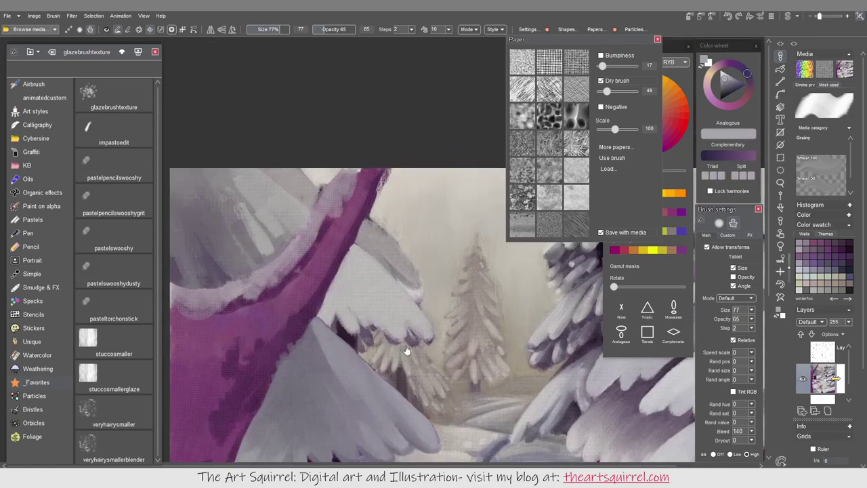
- Repaint the fallen log with a drooping pale snow cap, smooth purple bark and a defined cut end
{"action": "left_click", "coordinate": [436, 209], "text": "alt"}
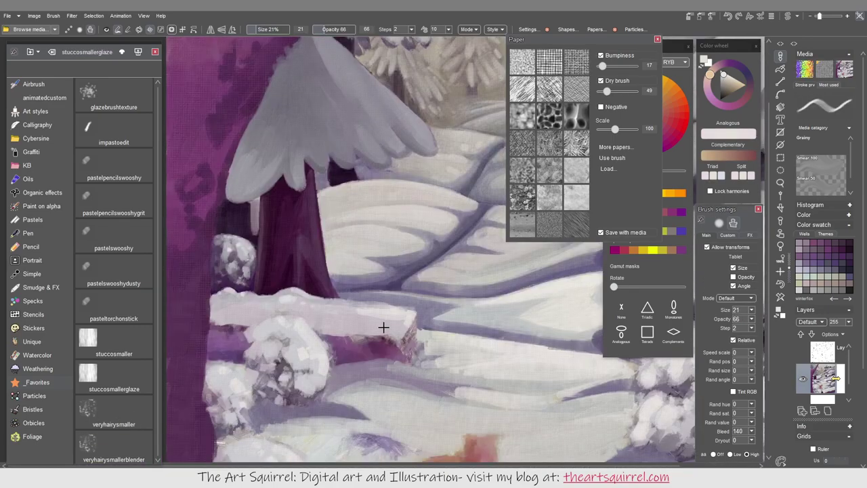
{"action": "mouse_move", "coordinate": [410, 345]}
{"action": "left_mouse_down"}
{"action": "mouse_move", "coordinate": [327, 336]}
{"action": "mouse_move", "coordinate": [403, 361]}
{"action": "left_mouse_up"}
{"action": "left_click_drag", "start_coordinate": [410, 329], "coordinate": [411, 353]}
{"action": "mouse_move", "coordinate": [211, 332]}
{"action": "left_mouse_down"}
{"action": "mouse_move", "coordinate": [251, 359]}
{"action": "mouse_move", "coordinate": [211, 331]}
{"action": "left_mouse_up"}
{"action": "left_click", "coordinate": [416, 357], "text": "alt"}
{"action": "left_click_drag", "start_coordinate": [369, 334], "coordinate": [207, 325]}
{"action": "left_click_drag", "start_coordinate": [414, 333], "coordinate": [401, 324]}
{"action": "left_click", "coordinate": [412, 312], "text": "alt"}
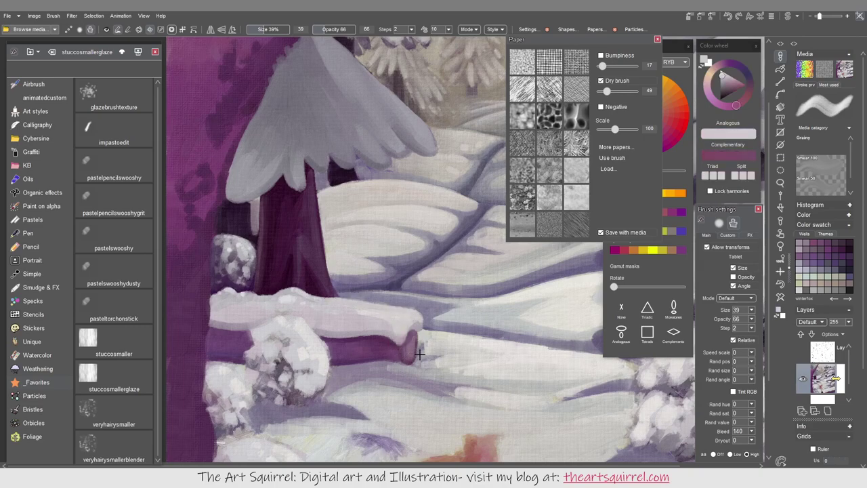
- Smooth the log's snow cap and paint a grey-violet shadow on the snow beside its cut end at brush size 48
{"action": "key", "text": "bracketright"}
{"action": "left_click", "coordinate": [263, 302], "text": "alt"}
{"action": "left_click", "coordinate": [267, 300], "text": "alt"}
{"action": "left_click_drag", "start_coordinate": [441, 386], "coordinate": [418, 362]}
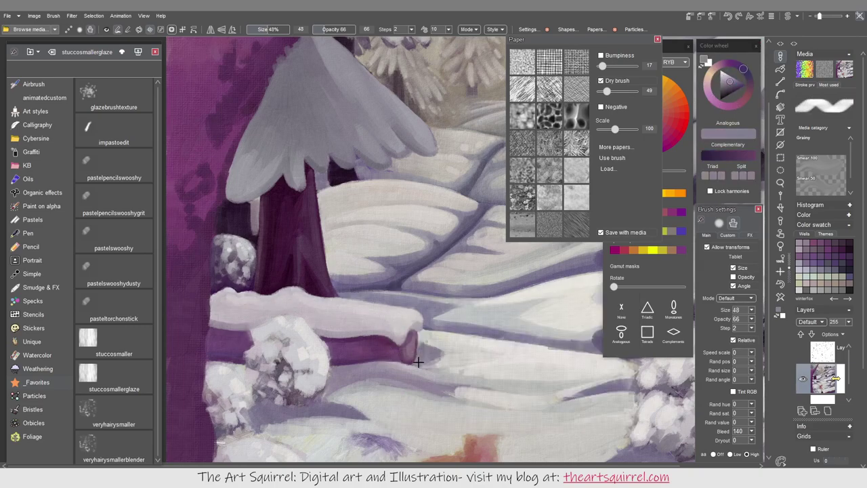
{"action": "left_click", "coordinate": [476, 348], "text": "alt"}
{"action": "mouse_move", "coordinate": [476, 349]}
{"action": "left_mouse_down"}
{"action": "mouse_move", "coordinate": [447, 366]}
{"action": "mouse_move", "coordinate": [421, 352]}
{"action": "mouse_move", "coordinate": [465, 393]}
{"action": "mouse_move", "coordinate": [485, 341]}
{"action": "left_mouse_up"}
{"action": "left_click", "coordinate": [435, 317], "text": "alt"}
{"action": "left_click", "coordinate": [485, 341], "text": "alt"}
- Refine the long drift shadow running from below the log to the right-hand bushes with sampled purple and pale snow tones
{"action": "left_click", "coordinate": [319, 372], "text": "alt"}
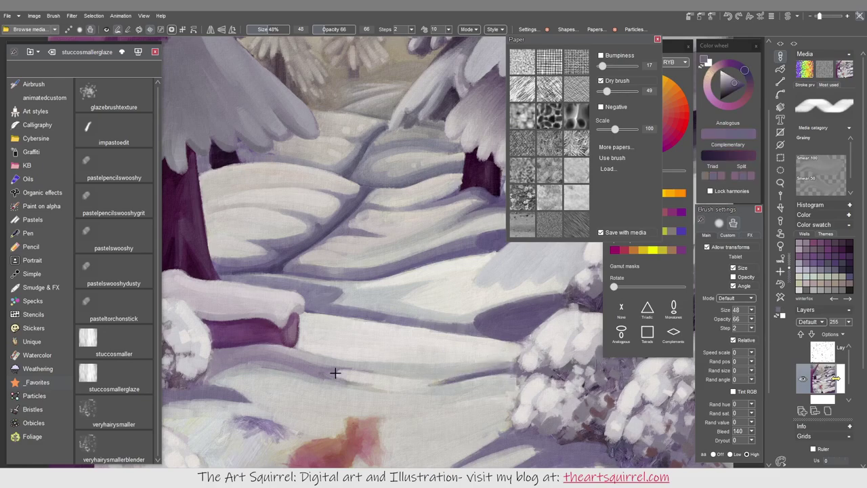
{"action": "mouse_move", "coordinate": [319, 372]}
{"action": "left_mouse_down"}
{"action": "mouse_move", "coordinate": [351, 384]}
{"action": "mouse_move", "coordinate": [441, 368]}
{"action": "left_mouse_up"}
{"action": "left_click", "coordinate": [441, 368], "text": "alt"}
{"action": "mouse_move", "coordinate": [519, 397]}
{"action": "left_mouse_down"}
{"action": "mouse_move", "coordinate": [436, 366]}
{"action": "mouse_move", "coordinate": [351, 359]}
{"action": "left_mouse_up"}
{"action": "left_click_drag", "start_coordinate": [530, 389], "coordinate": [433, 357]}
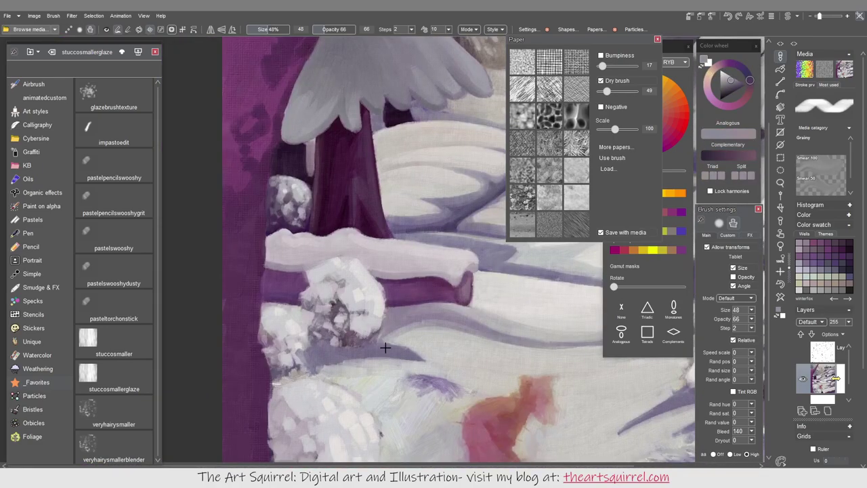
- Repaint the drifts between the left bushes and the fox with pale snow and soft purple shadow ridges
{"action": "left_click", "coordinate": [421, 323], "text": "alt"}
{"action": "mouse_move", "coordinate": [421, 324]}
{"action": "left_mouse_down"}
{"action": "mouse_move", "coordinate": [355, 350]}
{"action": "mouse_move", "coordinate": [436, 368]}
{"action": "mouse_move", "coordinate": [507, 360]}
{"action": "left_mouse_up"}
{"action": "mouse_move", "coordinate": [447, 372]}
{"action": "left_mouse_down"}
{"action": "mouse_move", "coordinate": [310, 353]}
{"action": "mouse_move", "coordinate": [430, 400]}
{"action": "mouse_move", "coordinate": [362, 384]}
{"action": "left_mouse_up"}
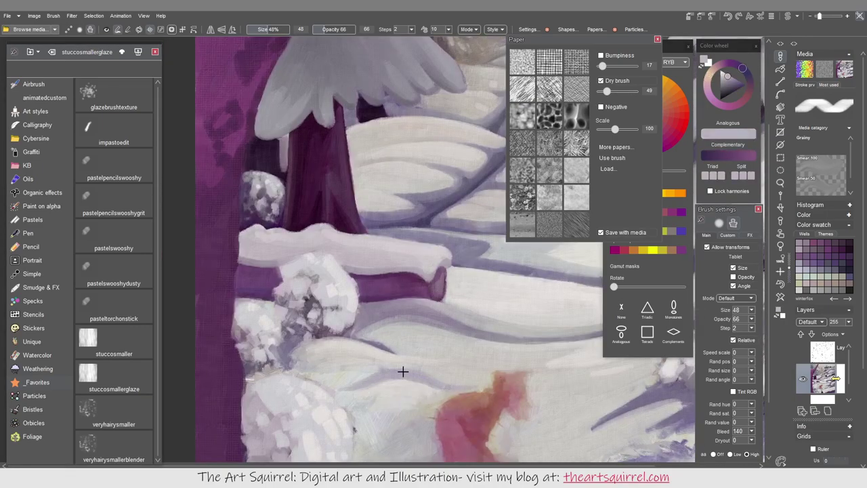
{"action": "left_click_drag", "start_coordinate": [556, 391], "coordinate": [516, 324]}
{"action": "left_click_drag", "start_coordinate": [483, 382], "coordinate": [359, 362]}
{"action": "mouse_move", "coordinate": [454, 379]}
{"action": "left_mouse_down"}
{"action": "mouse_move", "coordinate": [358, 373]}
{"action": "mouse_move", "coordinate": [393, 350]}
{"action": "mouse_move", "coordinate": [507, 386]}
{"action": "left_mouse_up"}
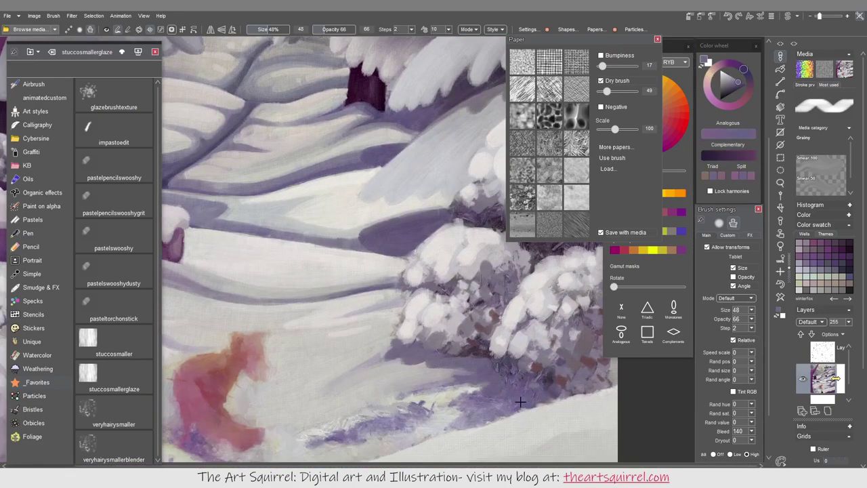
- Smooth the snow around the fox and towards the right-hand bushes with sampled pale and purple strokes
{"action": "mouse_move", "coordinate": [284, 397]}
{"action": "left_mouse_down"}
{"action": "mouse_move", "coordinate": [411, 372]}
{"action": "mouse_move", "coordinate": [614, 362]}
{"action": "left_mouse_up"}
{"action": "left_click_drag", "start_coordinate": [251, 299], "coordinate": [348, 329]}
{"action": "left_click", "coordinate": [384, 329], "text": "alt"}
{"action": "key", "text": "ctrl+0"}
{"action": "scroll", "coordinate": [244, 313], "scroll_direction": "up", "scroll_amount": 4}
{"action": "left_click_drag", "start_coordinate": [244, 313], "coordinate": [376, 354]}
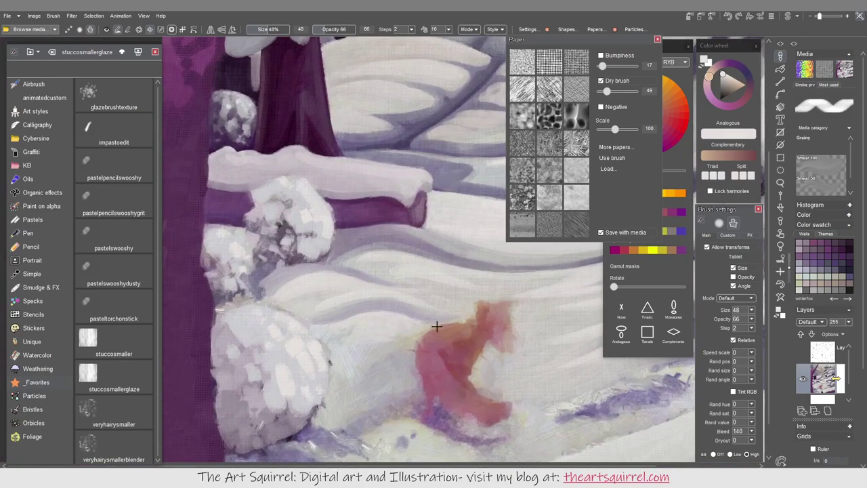
- Paint a diagonal grey-purple cast shadow across the snow from the large trunk's base towards the fox
{"action": "left_click", "coordinate": [439, 325], "text": "alt"}
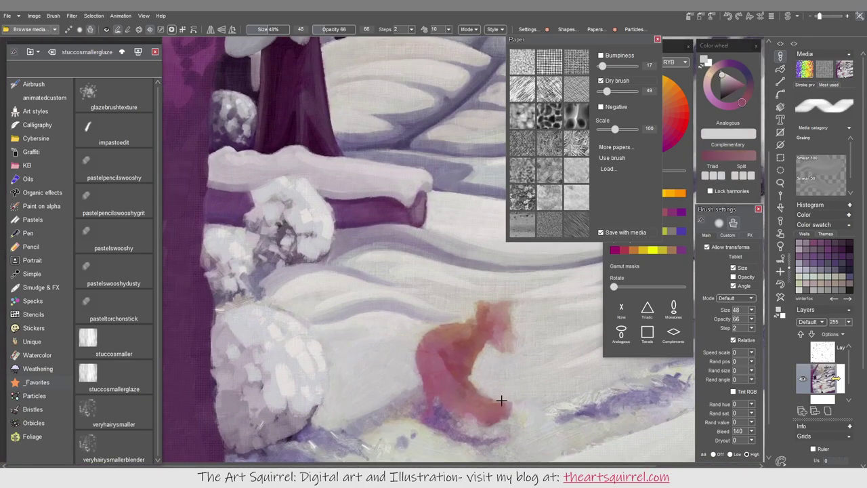
{"action": "scroll", "coordinate": [531, 410], "scroll_direction": "down", "scroll_amount": 2}
{"action": "left_click", "coordinate": [310, 381], "text": "alt"}
{"action": "scroll", "coordinate": [376, 356], "scroll_direction": "up", "scroll_amount": 2}
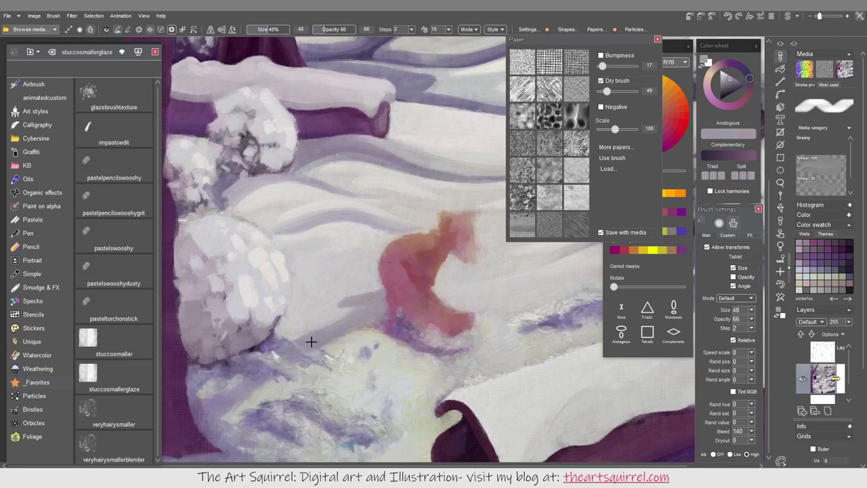
{"action": "left_click_drag", "start_coordinate": [298, 357], "coordinate": [210, 412]}
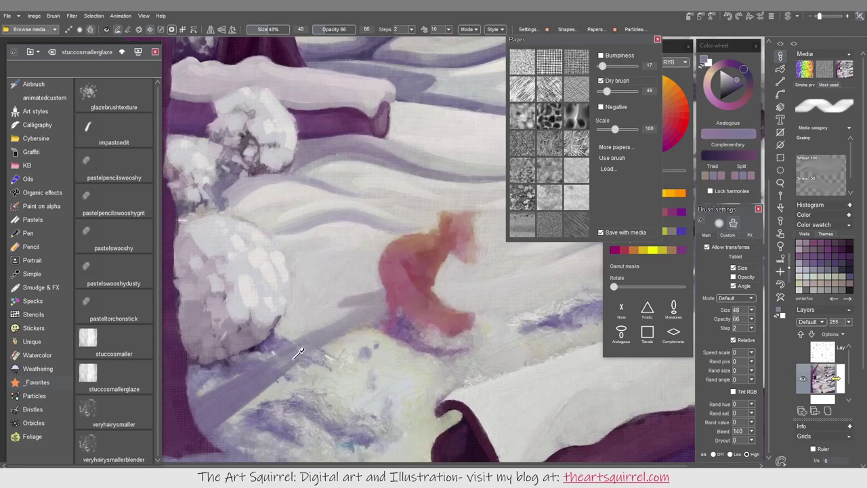
- Paint the purple shadow curving beneath the fox and blend it into the diagonal cast shadow with sampled tones
{"action": "left_click", "coordinate": [398, 335], "text": "alt"}
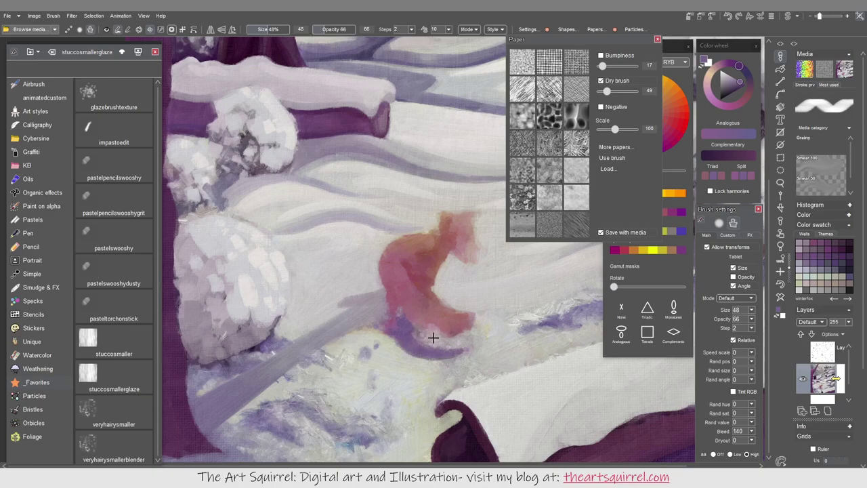
{"action": "left_click", "coordinate": [378, 317], "text": "alt"}
{"action": "left_click", "coordinate": [341, 303], "text": "alt"}
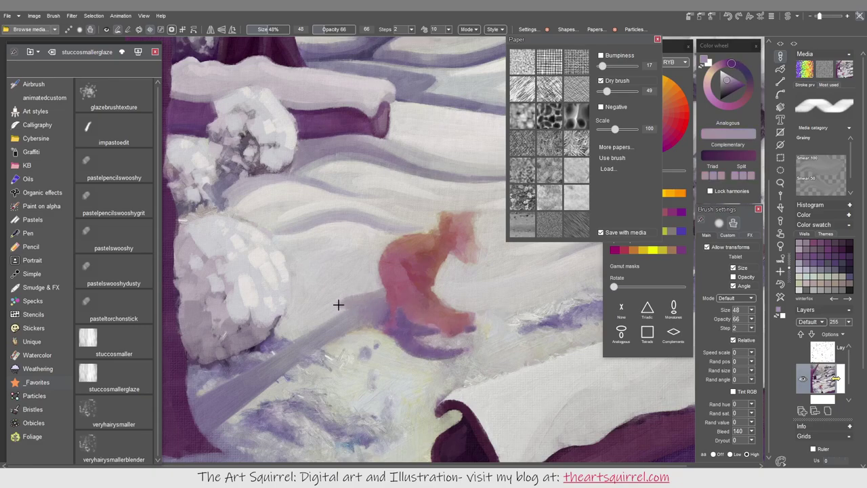
{"action": "left_click", "coordinate": [321, 302], "text": "alt"}
{"action": "left_click", "coordinate": [382, 295], "text": "alt"}
{"action": "left_click", "coordinate": [374, 280], "text": "alt"}
{"action": "left_click", "coordinate": [343, 275], "text": "alt"}
{"action": "left_click", "coordinate": [393, 297], "text": "alt"}
{"action": "left_click", "coordinate": [366, 305], "text": "alt"}
{"action": "left_click", "coordinate": [384, 301], "text": "alt"}
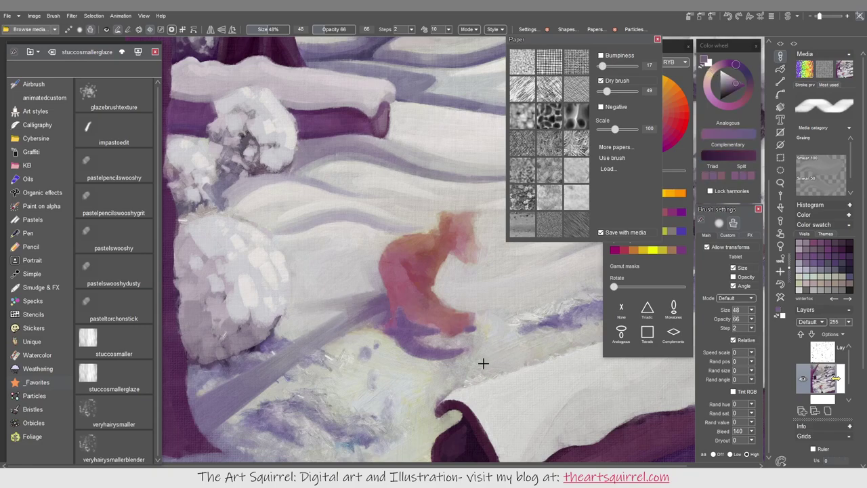
- Paint broad blue-purple shadow shapes and pale drift highlights on the snow between the fox and the right-hand bushes
{"action": "left_click_drag", "start_coordinate": [518, 307], "coordinate": [402, 341]}
{"action": "left_click_drag", "start_coordinate": [487, 327], "coordinate": [366, 336]}
{"action": "left_click", "coordinate": [470, 380], "text": "alt"}
{"action": "mouse_move", "coordinate": [433, 356]}
{"action": "left_mouse_down"}
{"action": "mouse_move", "coordinate": [522, 332]}
{"action": "mouse_move", "coordinate": [406, 359]}
{"action": "mouse_move", "coordinate": [455, 362]}
{"action": "mouse_move", "coordinate": [333, 382]}
{"action": "left_mouse_up"}
{"action": "left_click", "coordinate": [441, 359], "text": "alt"}
{"action": "left_click_drag", "start_coordinate": [375, 379], "coordinate": [507, 354]}
{"action": "left_click", "coordinate": [404, 338], "text": "alt"}
{"action": "mouse_move", "coordinate": [405, 339]}
{"action": "left_mouse_down"}
{"action": "mouse_move", "coordinate": [519, 345]}
{"action": "mouse_move", "coordinate": [449, 341]}
{"action": "left_mouse_up"}
{"action": "left_click", "coordinate": [536, 351], "text": "alt"}
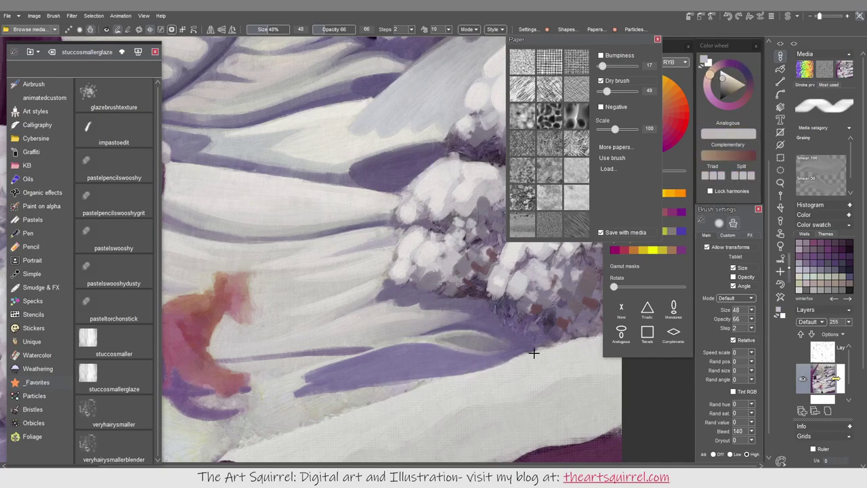
- Lighten the lower part of the large purple drift shadow below the bushes with pale lilac strokes
{"action": "left_click", "coordinate": [437, 340], "text": "alt"}
{"action": "left_click", "coordinate": [344, 361], "text": "alt"}
{"action": "left_click_drag", "start_coordinate": [344, 361], "coordinate": [374, 372]}
{"action": "left_click_drag", "start_coordinate": [322, 386], "coordinate": [389, 384]}
{"action": "left_click", "coordinate": [339, 393], "text": "alt"}
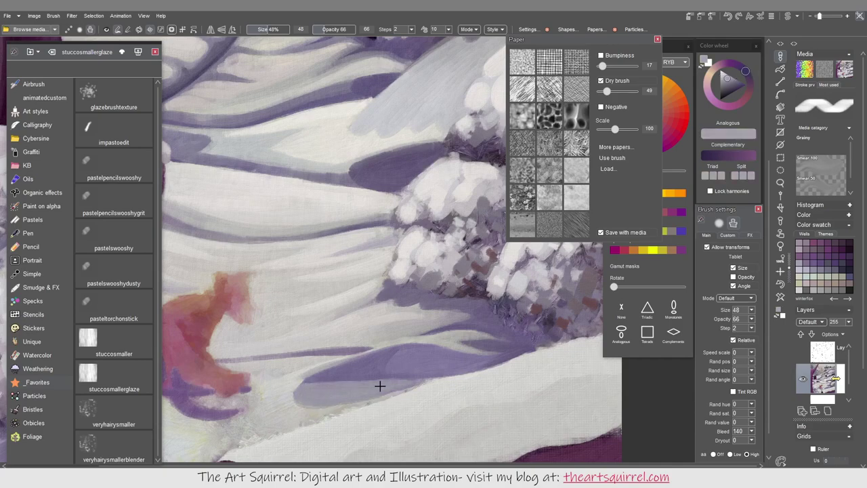
- Soften the thin purple shadow line between the fox and the drift with sampled pale snow and grey-violet tones
{"action": "scroll", "coordinate": [501, 349], "scroll_direction": "down", "scroll_amount": 3}
{"action": "scroll", "coordinate": [409, 326], "scroll_direction": "up", "scroll_amount": 3}
{"action": "left_click", "coordinate": [408, 326], "text": "alt"}
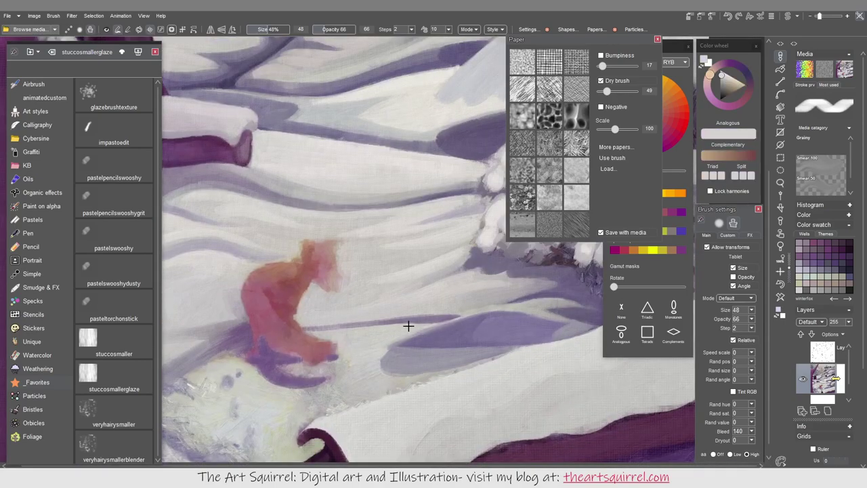
{"action": "left_click", "coordinate": [435, 316], "text": "alt"}
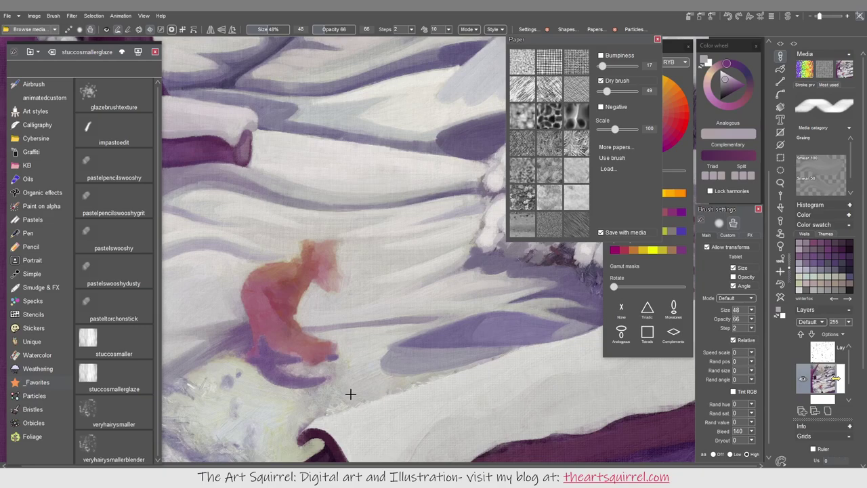
{"action": "scroll", "coordinate": [351, 393], "scroll_direction": "down", "scroll_amount": 2}
{"action": "scroll", "coordinate": [382, 332], "scroll_direction": "up", "scroll_amount": 2}
- Paint a blue-purple shadow under the large left bush and clean up the snow around the diagonal shadow
{"action": "left_click", "coordinate": [457, 354], "text": "alt"}
{"action": "mouse_move", "coordinate": [316, 355]}
{"action": "left_mouse_down"}
{"action": "mouse_move", "coordinate": [231, 406]}
{"action": "mouse_move", "coordinate": [296, 393]}
{"action": "mouse_move", "coordinate": [355, 349]}
{"action": "left_mouse_up"}
{"action": "left_click", "coordinate": [401, 311], "text": "alt"}
{"action": "mouse_move", "coordinate": [312, 366]}
{"action": "left_mouse_down"}
{"action": "mouse_move", "coordinate": [234, 401]}
{"action": "mouse_move", "coordinate": [387, 366]}
{"action": "left_mouse_up"}
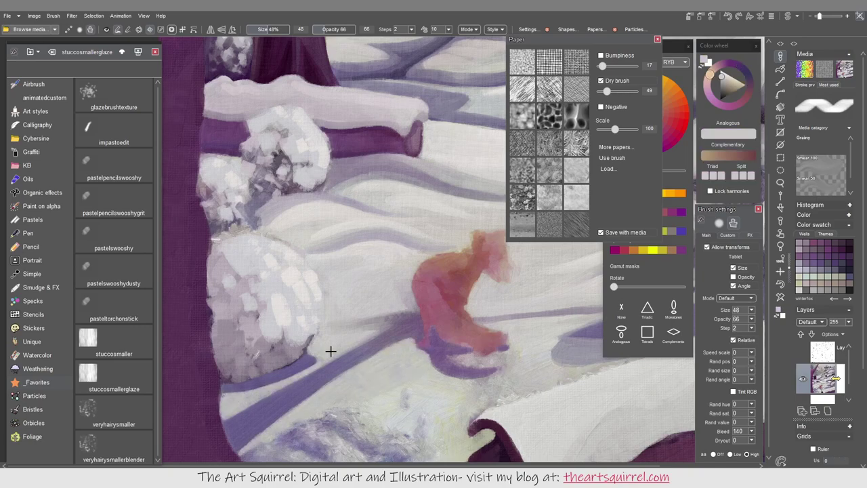
- Cover the rough foreground snow with smooth pale strokes and soften the shadows right of the fox at brush size 83
{"action": "left_click_drag", "start_coordinate": [486, 365], "coordinate": [466, 400]}
{"action": "scroll", "coordinate": [349, 416], "scroll_direction": "down", "scroll_amount": 3}
{"action": "left_click_drag", "start_coordinate": [312, 416], "coordinate": [247, 404]}
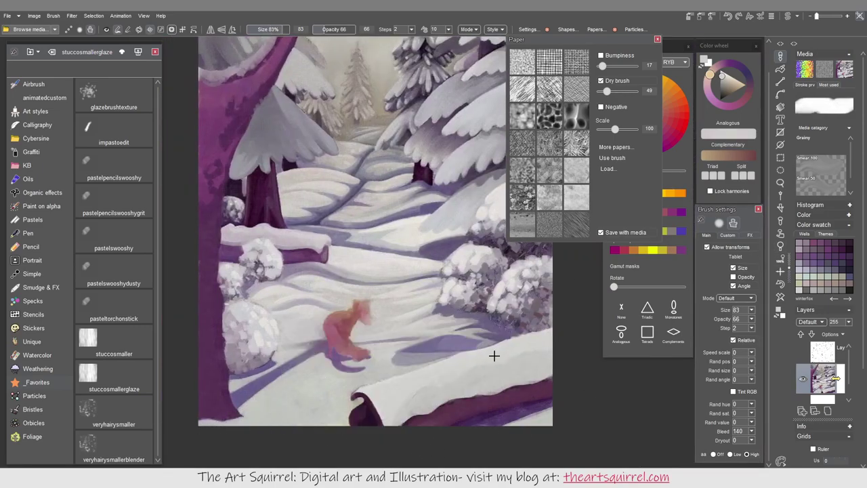
{"action": "left_click", "coordinate": [391, 327], "text": "alt"}
{"action": "left_click", "coordinate": [486, 377], "text": "alt"}
{"action": "left_click", "coordinate": [401, 355], "text": "alt"}
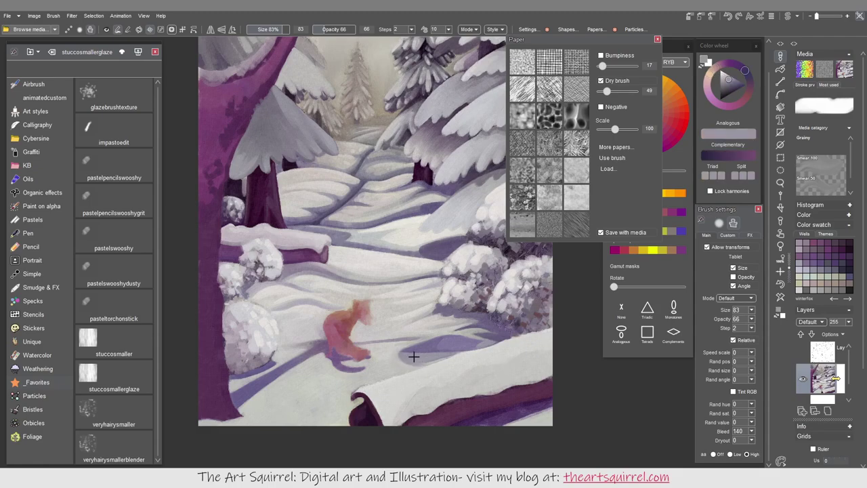
- Refine the foreground log's snow edge and the drift shadow above it with sampled pale and violet tones
{"action": "mouse_move", "coordinate": [463, 414]}
{"action": "left_mouse_down"}
{"action": "mouse_move", "coordinate": [490, 404]}
{"action": "mouse_move", "coordinate": [485, 426]}
{"action": "mouse_move", "coordinate": [489, 415]}
{"action": "mouse_move", "coordinate": [405, 417]}
{"action": "mouse_move", "coordinate": [542, 369]}
{"action": "left_mouse_up"}
{"action": "left_click", "coordinate": [515, 407], "text": "alt"}
{"action": "left_click", "coordinate": [420, 406], "text": "alt"}
{"action": "left_click", "coordinate": [490, 341], "text": "alt"}
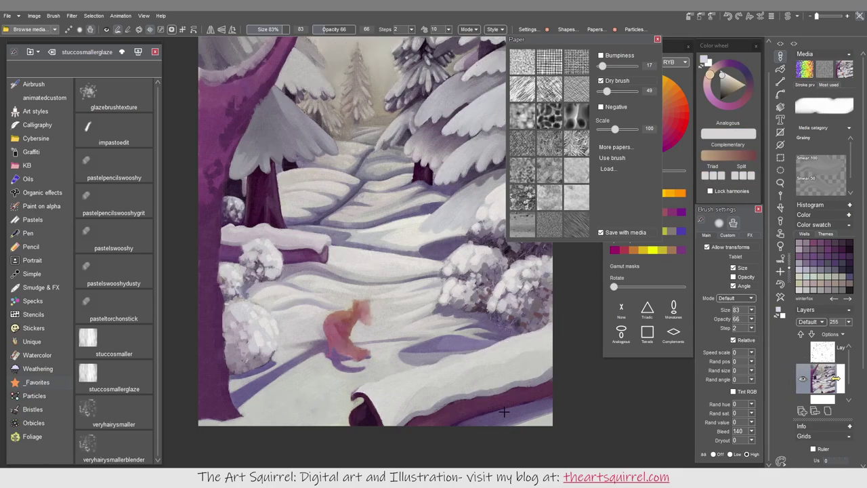
- Repaint the snow bough behind the leaning purple trunk with smooth, sampled grey tones
{"action": "scroll", "coordinate": [504, 411], "scroll_direction": "up", "scroll_amount": 2}
{"action": "scroll", "coordinate": [281, 165], "scroll_direction": "down", "scroll_amount": 2}
{"action": "left_click", "coordinate": [275, 163], "text": "alt"}
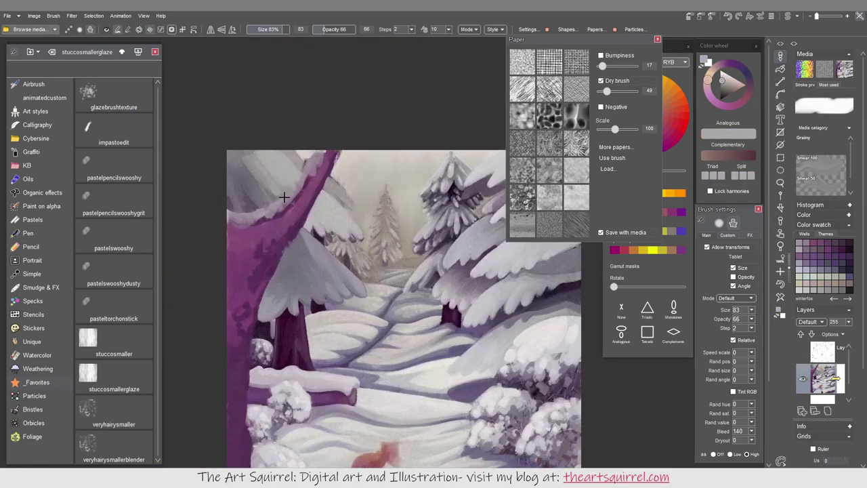
{"action": "left_click", "coordinate": [223, 174], "text": "alt"}
{"action": "left_click", "coordinate": [272, 164], "text": "alt"}
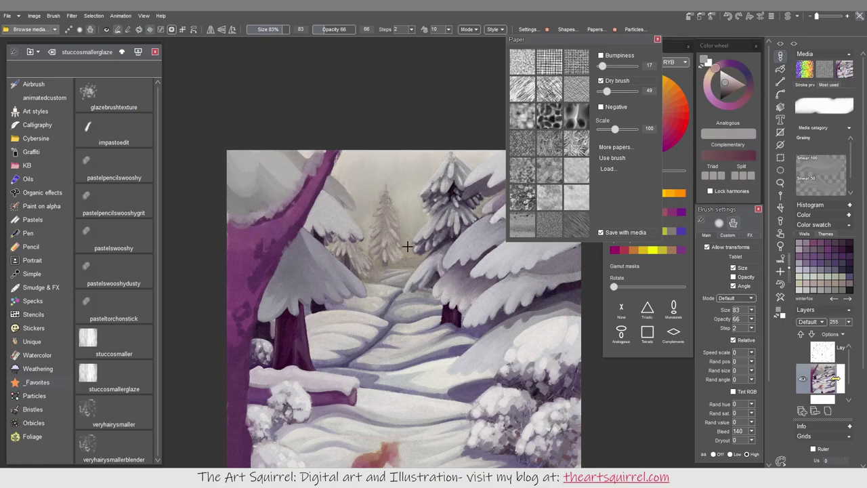
{"action": "left_click", "coordinate": [335, 189], "text": "alt"}
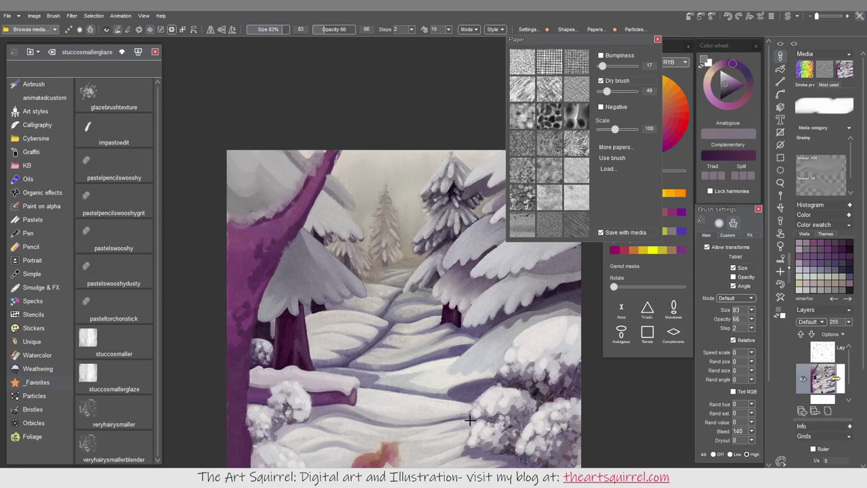
- Refine the snowy boughs beside the leaning trunk with sampled greys at brush size 60
{"action": "key", "text": "["}
{"action": "scroll", "coordinate": [348, 199], "scroll_direction": "up", "scroll_amount": 3}
{"action": "left_click", "coordinate": [354, 335], "text": "alt"}
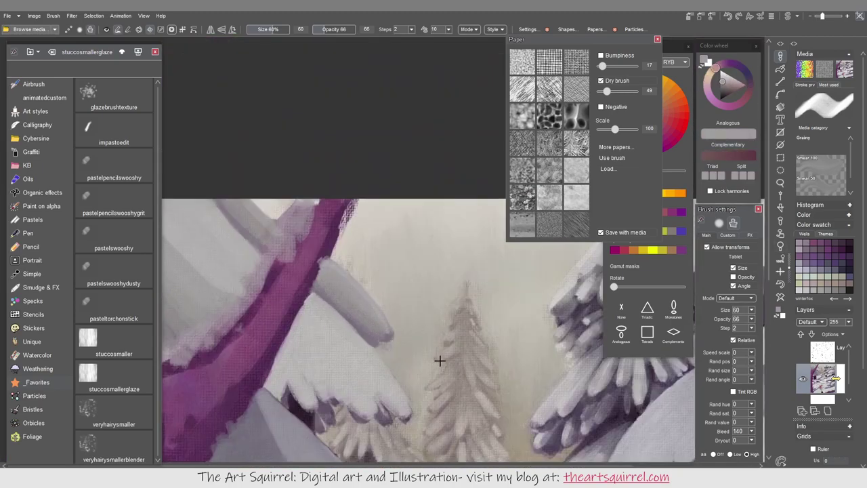
{"action": "scroll", "coordinate": [451, 332], "scroll_direction": "down", "scroll_amount": 3}
{"action": "left_click", "coordinate": [443, 334], "text": "alt"}
- Sharpen the dark underside of the snowy bough beside the leaning trunk with the stuccosmaller brush at size 21
{"action": "left_click", "coordinate": [120, 189]}
{"action": "left_click", "coordinate": [114, 238]}
{"action": "scroll", "coordinate": [460, 404], "scroll_direction": "down", "scroll_amount": 2}
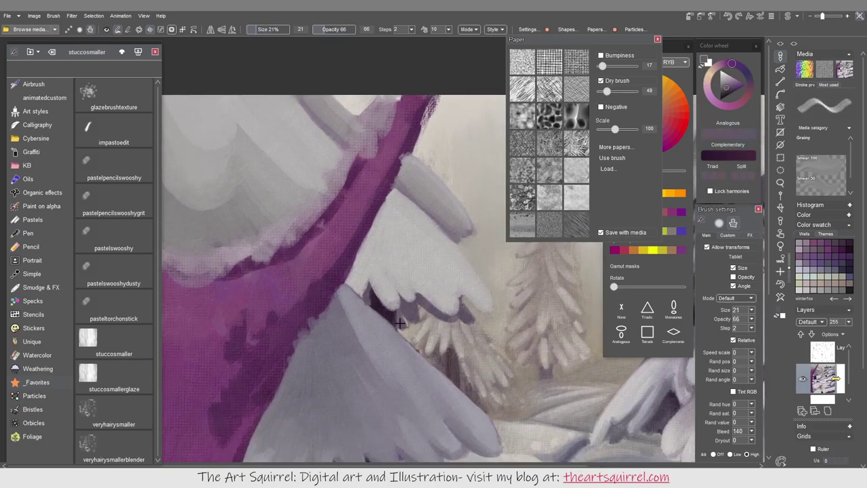
{"action": "scroll", "coordinate": [413, 314], "scroll_direction": "down", "scroll_amount": 2}
{"action": "left_click", "coordinate": [475, 339]}
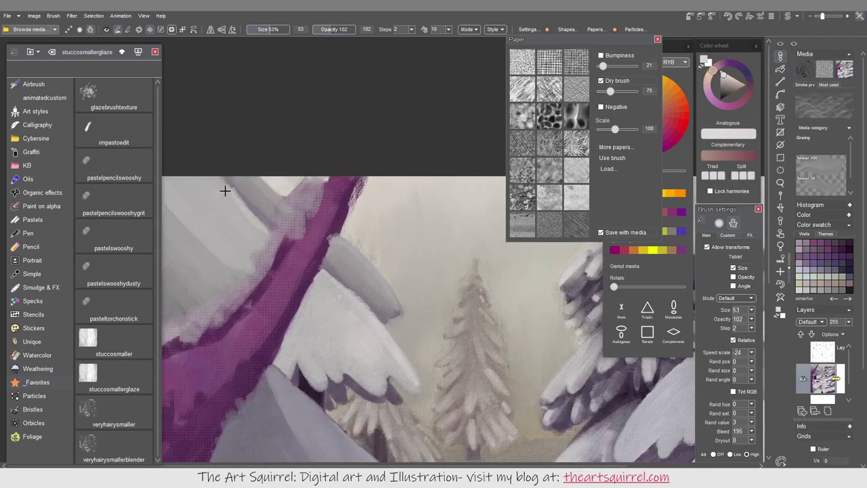
- Soften the dark background fir's branches with pale snow strokes using stuccosmallerglaze at size 52
{"action": "scroll", "coordinate": [346, 346], "scroll_direction": "up", "scroll_amount": 2}
{"action": "scroll", "coordinate": [518, 385], "scroll_direction": "down", "scroll_amount": 3}
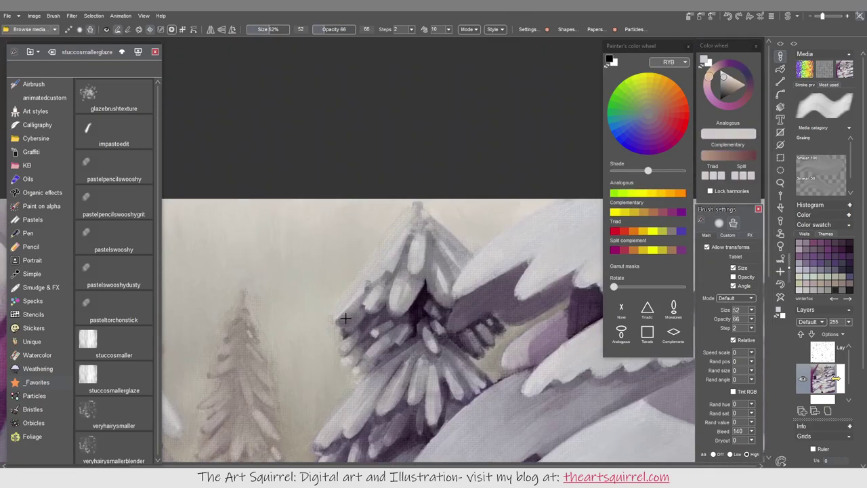
{"action": "left_click", "coordinate": [346, 318], "text": "alt"}
{"action": "mouse_move", "coordinate": [342, 321]}
{"action": "left_mouse_down"}
{"action": "mouse_move", "coordinate": [410, 217]}
{"action": "mouse_move", "coordinate": [362, 294]}
{"action": "mouse_move", "coordinate": [414, 219]}
{"action": "mouse_move", "coordinate": [453, 247]}
{"action": "mouse_move", "coordinate": [367, 292]}
{"action": "mouse_move", "coordinate": [489, 258]}
{"action": "mouse_move", "coordinate": [399, 238]}
{"action": "left_mouse_up"}
{"action": "left_click", "coordinate": [490, 257], "text": "alt"}
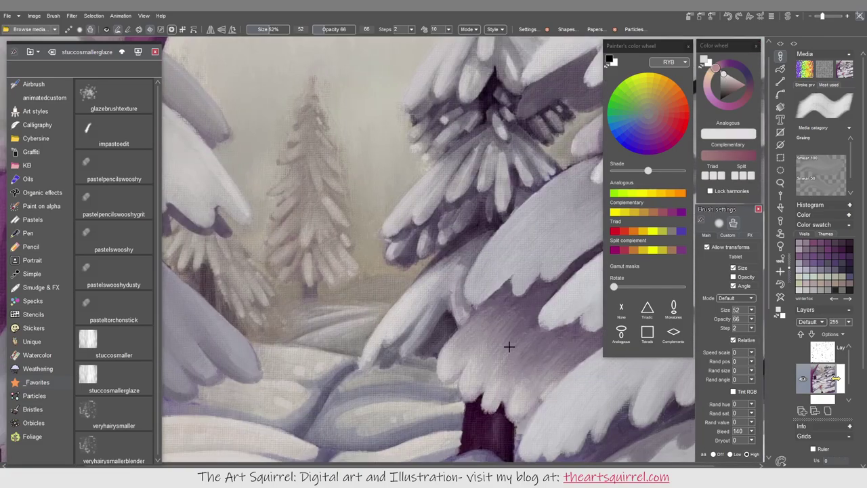
- Paint bright snow rims along the upper boughs of the large right fir at brush size 32
{"action": "left_click", "coordinate": [472, 248], "text": "alt"}
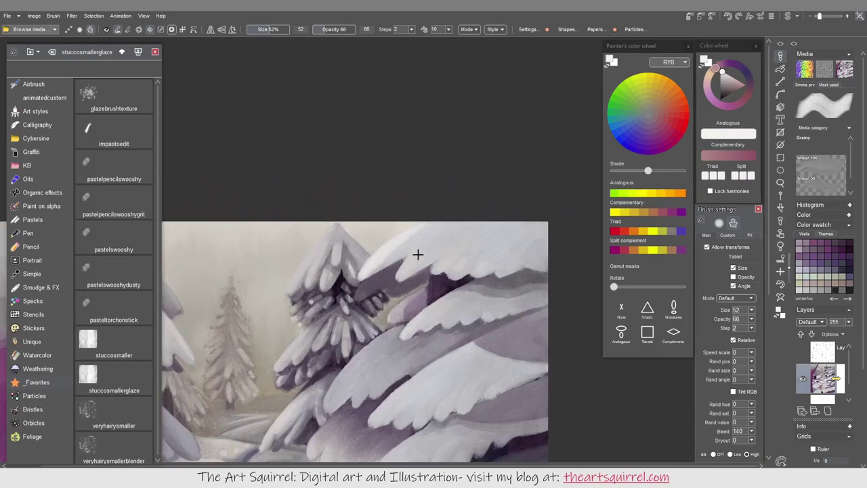
{"action": "left_click", "coordinate": [441, 318], "text": "alt"}
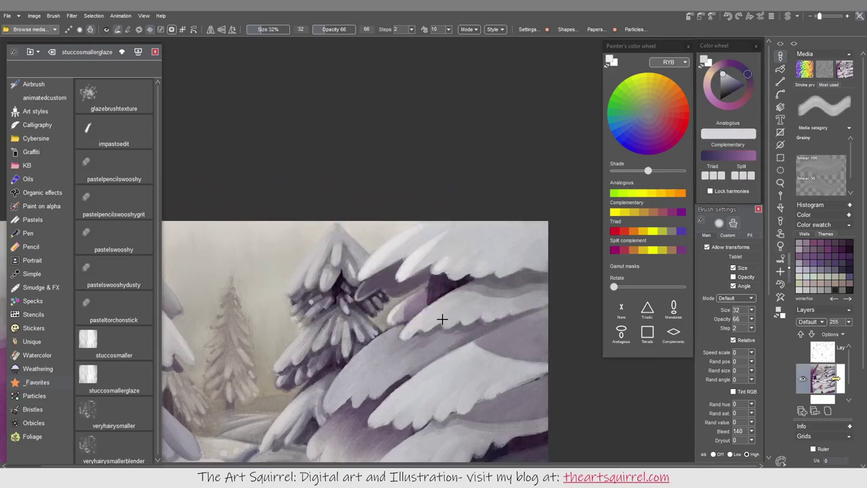
{"action": "left_click", "coordinate": [492, 291], "text": "alt"}
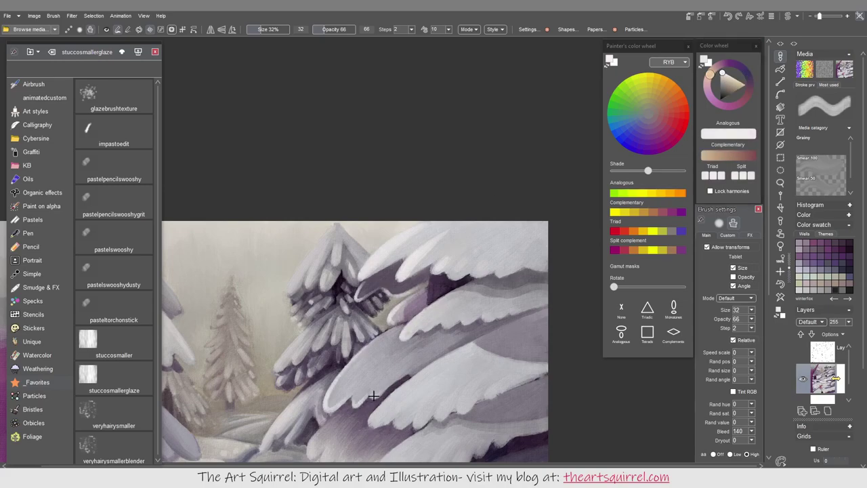
{"action": "scroll", "coordinate": [371, 394], "scroll_direction": "up", "scroll_amount": 2}
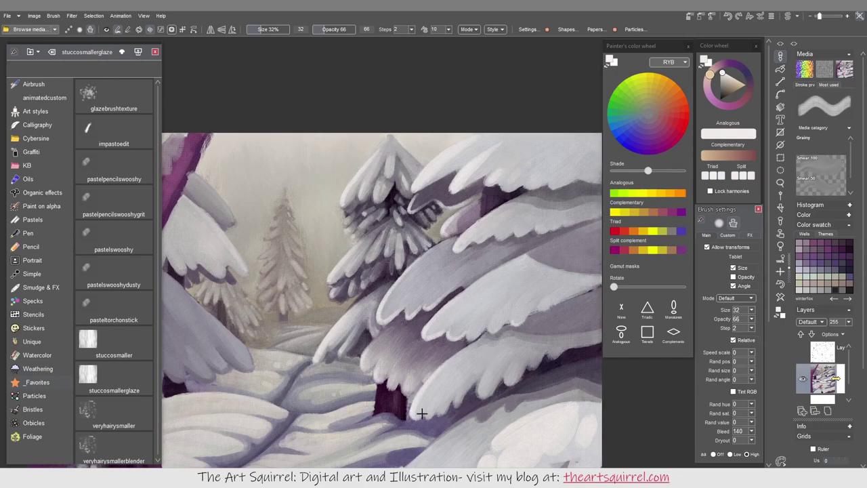
- Extend the white snow rims along the lower boughs of the large right fir
{"action": "scroll", "coordinate": [404, 345], "scroll_direction": "down", "scroll_amount": 1}
{"action": "scroll", "coordinate": [404, 345], "scroll_direction": "left", "scroll_amount": 1}
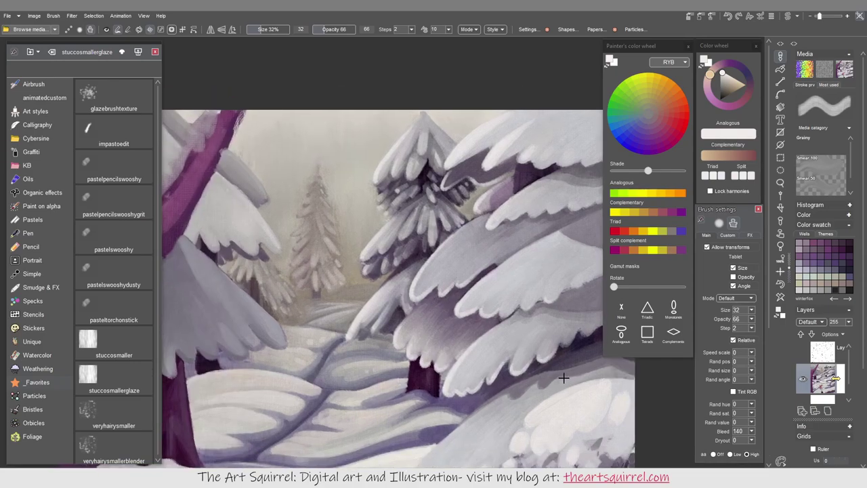
{"action": "scroll", "coordinate": [385, 363], "scroll_direction": "down", "scroll_amount": 3}
{"action": "scroll", "coordinate": [386, 363], "scroll_direction": "right", "scroll_amount": 1}
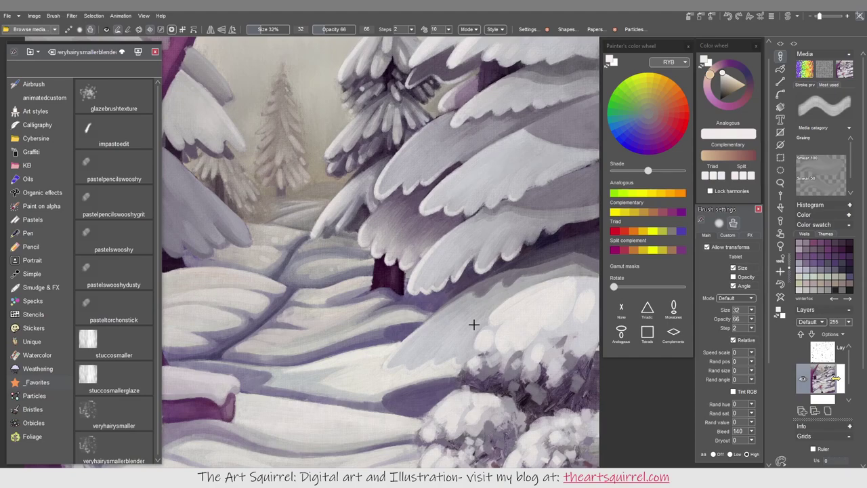
- Add bright snow rims to the bough edges of the left firs beside the leaning trunk
{"action": "scroll", "coordinate": [307, 265], "scroll_direction": "up", "scroll_amount": 5}
{"action": "scroll", "coordinate": [307, 266], "scroll_direction": "left", "scroll_amount": 5}
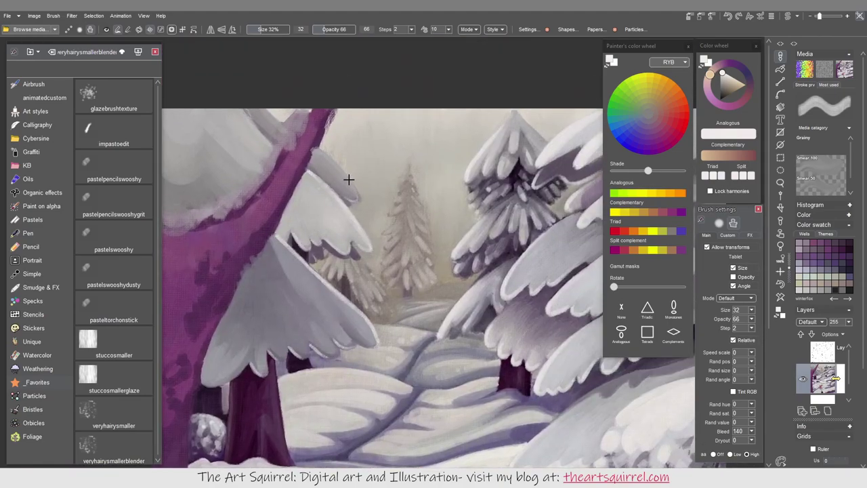
{"action": "scroll", "coordinate": [529, 336], "scroll_direction": "up", "scroll_amount": 4}
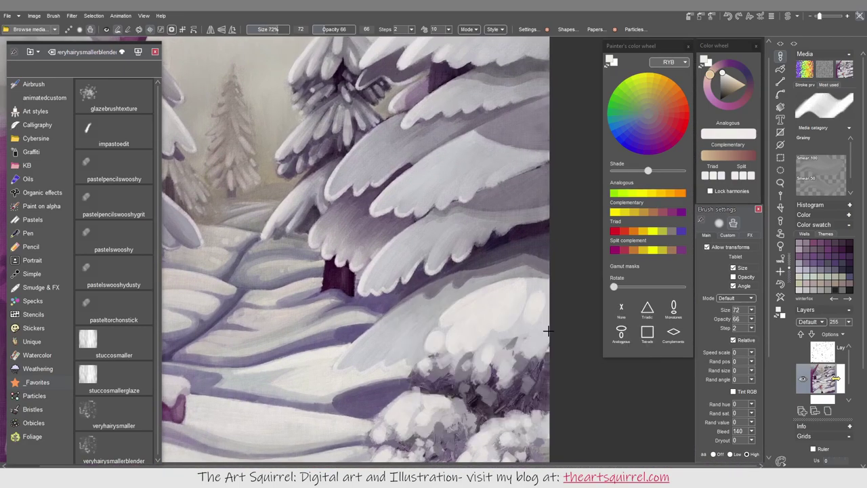
- Cover the dark foliage of the upper right bush with pale snow clumps at brush size 72
{"action": "scroll", "coordinate": [521, 324], "scroll_direction": "down", "scroll_amount": 1}
{"action": "scroll", "coordinate": [522, 324], "scroll_direction": "right", "scroll_amount": 3}
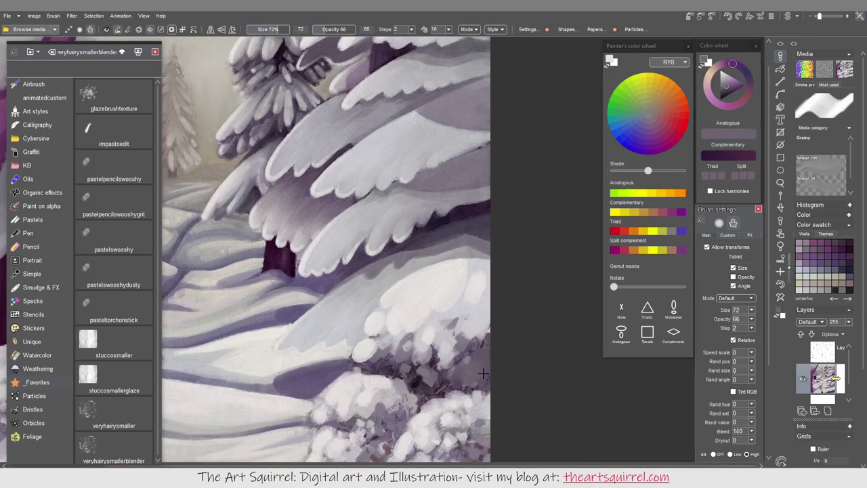
{"action": "left_click", "coordinate": [491, 324], "text": "alt"}
{"action": "mouse_move", "coordinate": [490, 323]}
{"action": "left_mouse_down"}
{"action": "mouse_move", "coordinate": [412, 362]}
{"action": "mouse_move", "coordinate": [466, 360]}
{"action": "left_mouse_up"}
{"action": "left_click", "coordinate": [473, 277], "text": "alt"}
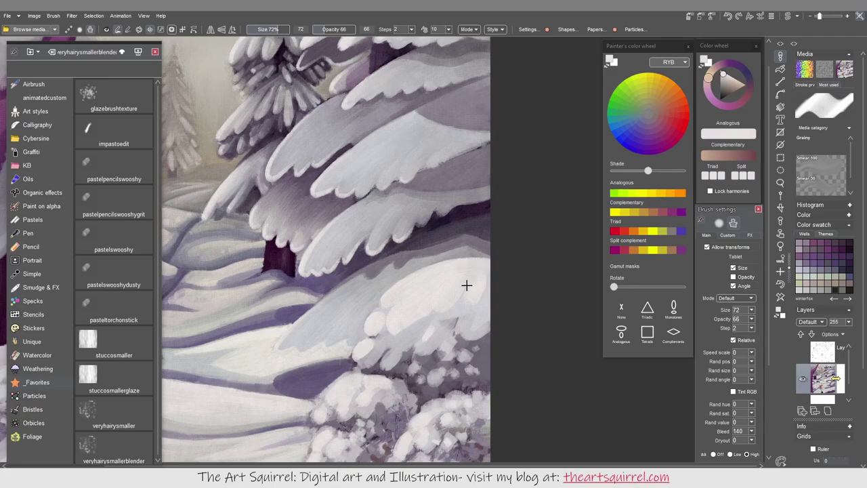
{"action": "mouse_move", "coordinate": [486, 309]}
{"action": "left_mouse_down"}
{"action": "mouse_move", "coordinate": [412, 339]}
{"action": "mouse_move", "coordinate": [468, 372]}
{"action": "mouse_move", "coordinate": [507, 357]}
{"action": "left_mouse_up"}
{"action": "left_click", "coordinate": [413, 338], "text": "alt"}
{"action": "left_click", "coordinate": [406, 353], "text": "alt"}
{"action": "mouse_move", "coordinate": [406, 352]}
{"action": "left_mouse_down"}
{"action": "mouse_move", "coordinate": [483, 365]}
{"action": "mouse_move", "coordinate": [461, 326]}
{"action": "left_mouse_up"}
{"action": "left_click", "coordinate": [447, 337], "text": "alt"}
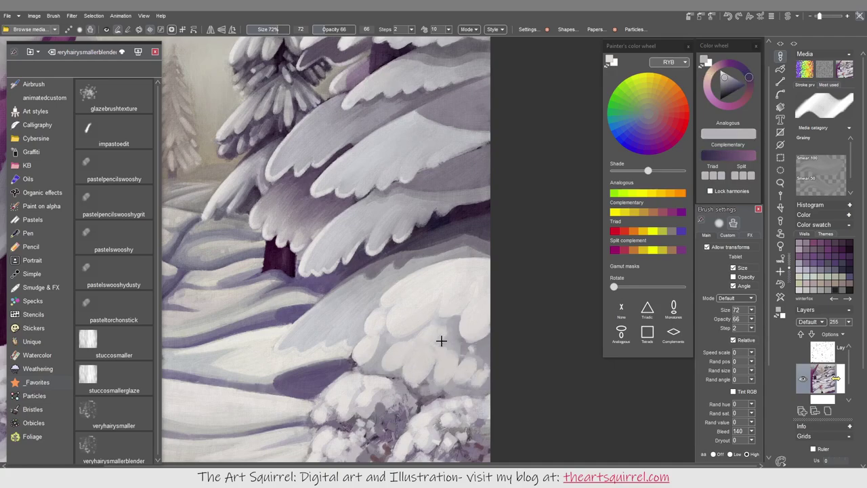
- Shape the upper right bush's rounded clumps with sampled grey shadows and white snow tones
{"action": "left_click_drag", "start_coordinate": [470, 383], "coordinate": [438, 379]}
{"action": "left_click", "coordinate": [447, 353], "text": "alt"}
{"action": "left_click", "coordinate": [467, 352], "text": "alt"}
{"action": "left_click_drag", "start_coordinate": [455, 319], "coordinate": [484, 379]}
{"action": "left_click", "coordinate": [482, 334], "text": "alt"}
{"action": "left_click", "coordinate": [477, 345], "text": "alt"}
{"action": "mouse_move", "coordinate": [482, 335]}
{"action": "left_mouse_down"}
{"action": "mouse_move", "coordinate": [477, 345]}
{"action": "mouse_move", "coordinate": [450, 261]}
{"action": "left_mouse_up"}
{"action": "left_click", "coordinate": [474, 342], "text": "alt"}
- Cover the dark foliage of the two lower right bushes with smooth pale grey snow
{"action": "left_click", "coordinate": [461, 406], "text": "alt"}
{"action": "mouse_move", "coordinate": [461, 406]}
{"action": "left_mouse_down"}
{"action": "mouse_move", "coordinate": [412, 426]}
{"action": "mouse_move", "coordinate": [464, 357]}
{"action": "left_mouse_up"}
{"action": "left_click", "coordinate": [461, 416], "text": "alt"}
{"action": "left_click_drag", "start_coordinate": [352, 362], "coordinate": [338, 407]}
{"action": "left_click", "coordinate": [339, 407], "text": "alt"}
{"action": "mouse_move", "coordinate": [406, 393]}
{"action": "left_mouse_down"}
{"action": "mouse_move", "coordinate": [381, 331]}
{"action": "mouse_move", "coordinate": [352, 372]}
{"action": "mouse_move", "coordinate": [340, 351]}
{"action": "mouse_move", "coordinate": [304, 359]}
{"action": "mouse_move", "coordinate": [420, 426]}
{"action": "mouse_move", "coordinate": [412, 430]}
{"action": "mouse_move", "coordinate": [427, 390]}
{"action": "mouse_move", "coordinate": [445, 436]}
{"action": "mouse_move", "coordinate": [413, 354]}
{"action": "mouse_move", "coordinate": [456, 385]}
{"action": "mouse_move", "coordinate": [340, 398]}
{"action": "mouse_move", "coordinate": [302, 355]}
{"action": "mouse_move", "coordinate": [445, 354]}
{"action": "mouse_move", "coordinate": [418, 422]}
{"action": "mouse_move", "coordinate": [301, 363]}
{"action": "mouse_move", "coordinate": [348, 387]}
{"action": "mouse_move", "coordinate": [410, 339]}
{"action": "mouse_move", "coordinate": [454, 362]}
{"action": "mouse_move", "coordinate": [419, 389]}
{"action": "left_mouse_up"}
- Build rounded white clumps and clean outlines on the two lower right bushes using sampled snow tones
{"action": "left_click", "coordinate": [381, 331], "text": "alt"}
{"action": "left_click", "coordinate": [340, 351], "text": "alt"}
{"action": "left_click", "coordinate": [332, 379], "text": "alt"}
{"action": "left_click", "coordinate": [412, 430], "text": "alt"}
{"action": "left_click", "coordinate": [302, 354], "text": "alt"}
{"action": "left_click", "coordinate": [302, 363], "text": "alt"}
{"action": "left_click", "coordinate": [454, 362], "text": "alt"}
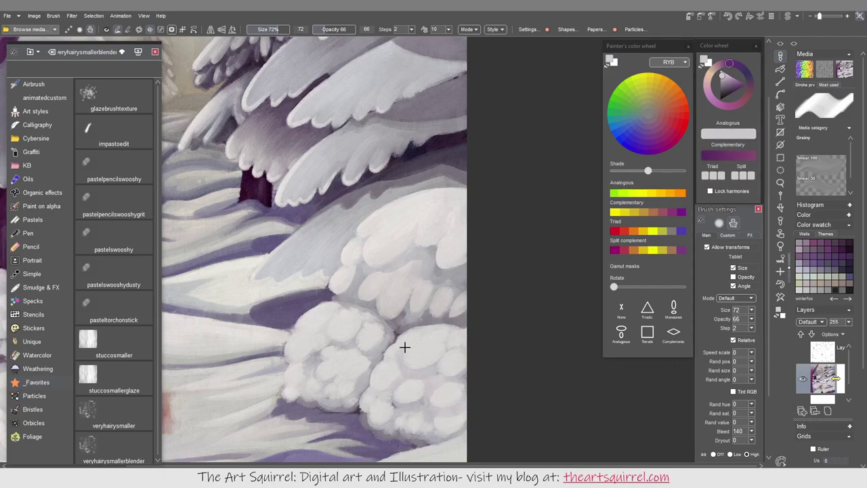
- Define the grey shadows between the clumps and along the undersides of the two lower right bushes
{"action": "left_click", "coordinate": [409, 348], "text": "alt"}
{"action": "left_click", "coordinate": [419, 355], "text": "alt"}
{"action": "left_click", "coordinate": [391, 341], "text": "alt"}
{"action": "left_click", "coordinate": [397, 328], "text": "alt"}
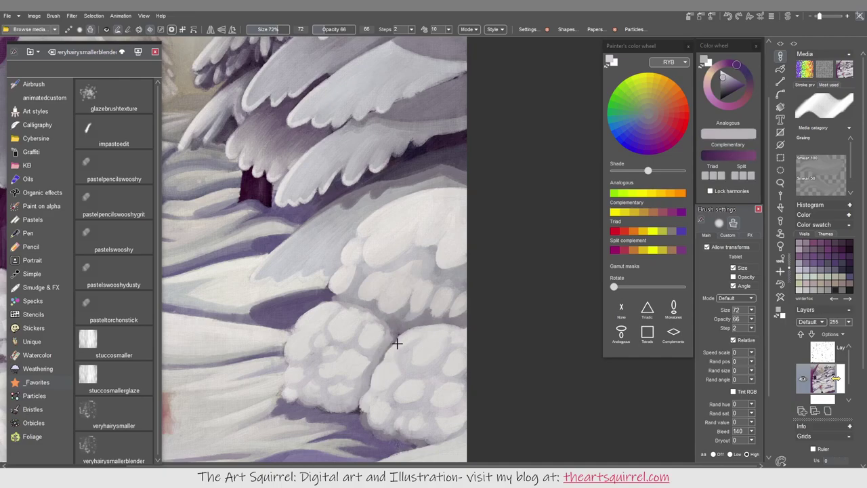
{"action": "left_click", "coordinate": [300, 401], "text": "alt"}
{"action": "mouse_move", "coordinate": [317, 407]}
{"action": "left_mouse_down"}
{"action": "mouse_move", "coordinate": [368, 417]}
{"action": "mouse_move", "coordinate": [303, 401]}
{"action": "mouse_move", "coordinate": [387, 427]}
{"action": "left_mouse_up"}
{"action": "left_click", "coordinate": [387, 427], "text": "alt"}
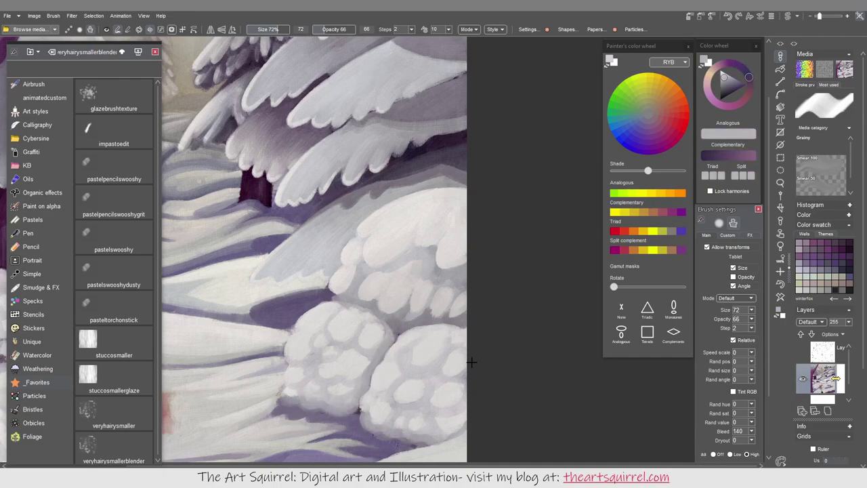
{"action": "left_click", "coordinate": [388, 372], "text": "alt"}
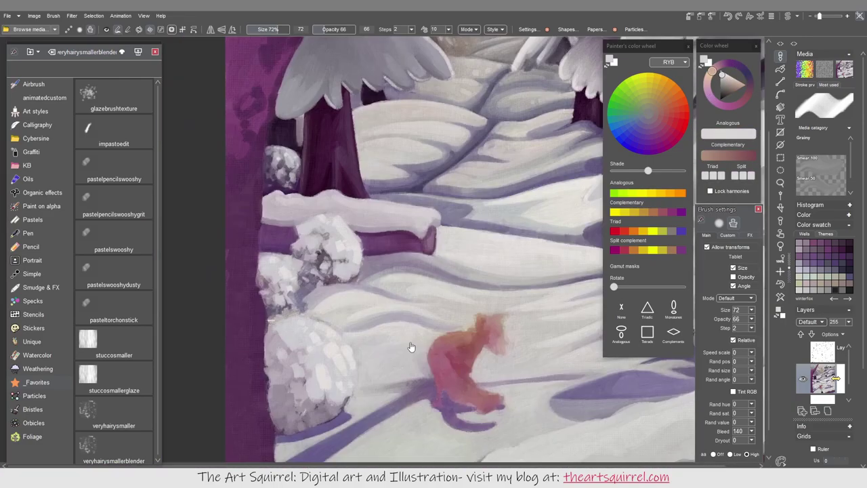
- Cover the dark foliage of the large left bush with smooth pale grey-lilac snow
{"action": "left_click", "coordinate": [314, 373], "text": "alt"}
{"action": "left_click", "coordinate": [291, 359], "text": "alt"}
{"action": "left_click", "coordinate": [290, 387], "text": "alt"}
{"action": "left_click_drag", "start_coordinate": [290, 388], "coordinate": [295, 405]}
{"action": "left_click", "coordinate": [298, 402], "text": "alt"}
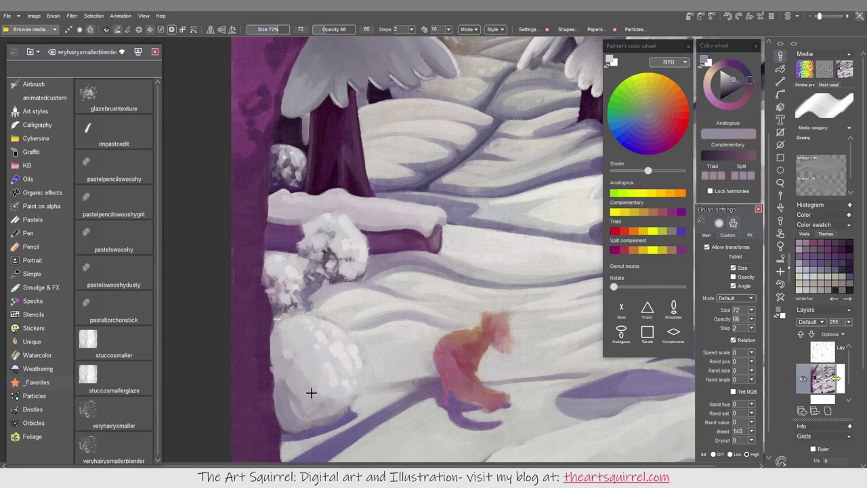
- Smooth the small bush below the fallen log and paint purple shadows under the small left bushes
{"action": "left_click", "coordinate": [278, 310], "text": "alt"}
{"action": "left_click_drag", "start_coordinate": [278, 310], "coordinate": [345, 302]}
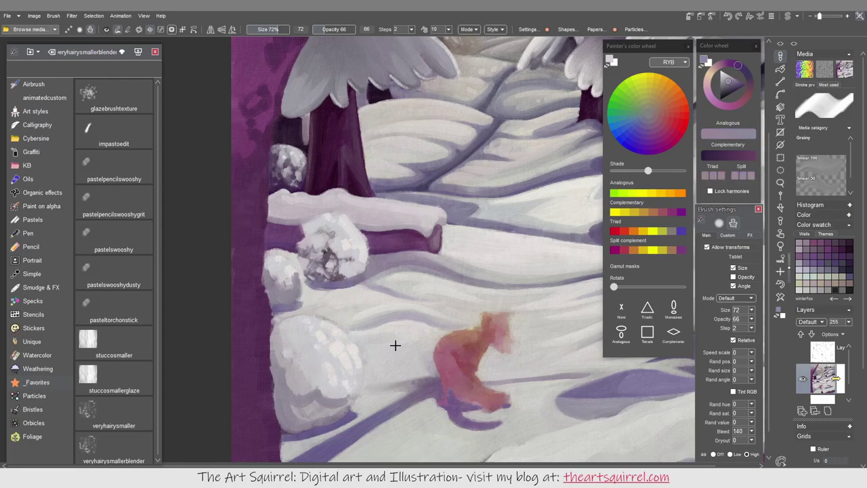
{"action": "left_click", "coordinate": [536, 367], "text": "alt"}
{"action": "left_click", "coordinate": [534, 397], "text": "alt"}
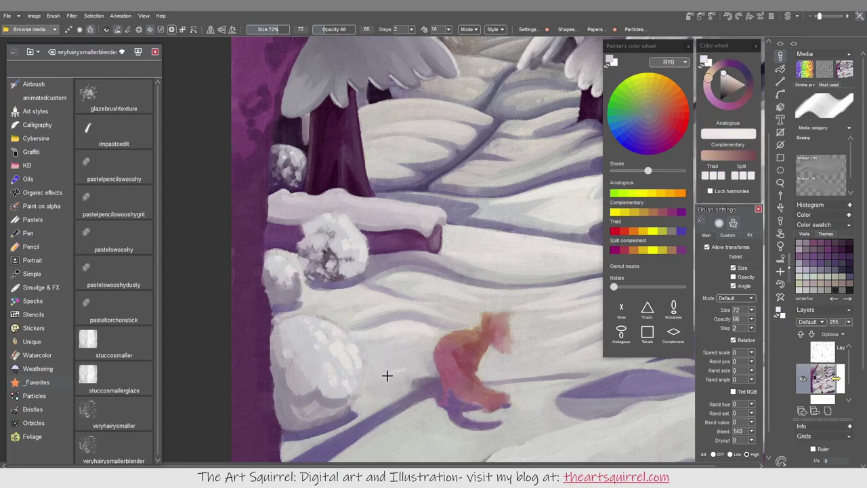
- Cover the dark foliage of the bush in front of the fallen log with pale snow clumps
{"action": "left_click", "coordinate": [363, 402], "text": "alt"}
{"action": "left_click", "coordinate": [424, 375], "text": "alt"}
{"action": "left_click", "coordinate": [318, 266], "text": "alt"}
{"action": "mouse_move", "coordinate": [319, 265]}
{"action": "left_mouse_down"}
{"action": "mouse_move", "coordinate": [304, 248]}
{"action": "mouse_move", "coordinate": [344, 277]}
{"action": "mouse_move", "coordinate": [355, 254]}
{"action": "mouse_move", "coordinate": [346, 237]}
{"action": "mouse_move", "coordinate": [362, 259]}
{"action": "mouse_move", "coordinate": [292, 276]}
{"action": "mouse_move", "coordinate": [309, 413]}
{"action": "left_mouse_up"}
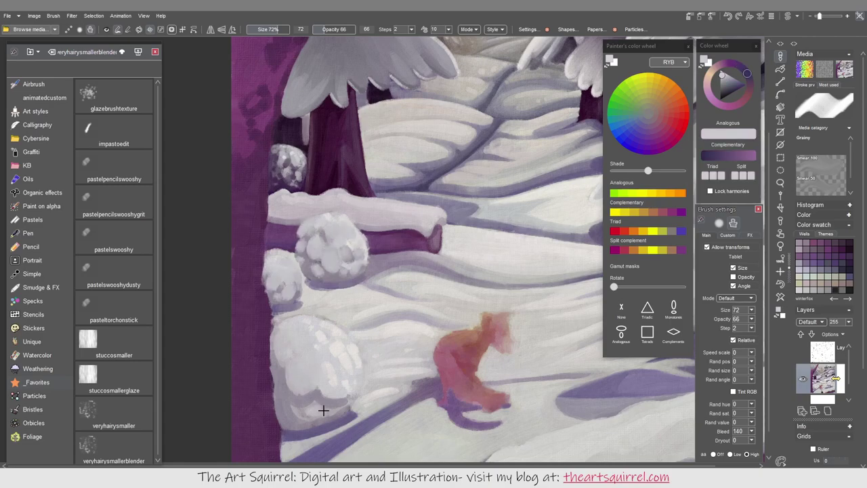
- Cover the small bush behind the fallen log with pale lilac-grey snow clumps
{"action": "mouse_move", "coordinate": [291, 157]}
{"action": "left_mouse_down"}
{"action": "mouse_move", "coordinate": [281, 172]}
{"action": "mouse_move", "coordinate": [295, 173]}
{"action": "left_mouse_up"}
{"action": "left_click", "coordinate": [290, 170], "text": "alt"}
{"action": "left_click", "coordinate": [376, 344], "text": "alt"}
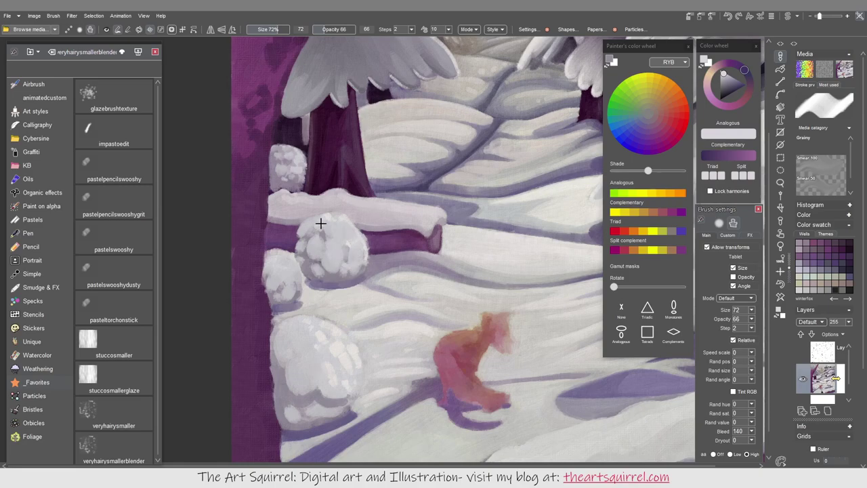
- Paint bright white snow clumps on the large left bush and the two small bushes by the log
{"action": "left_click", "coordinate": [327, 343], "text": "alt"}
{"action": "mouse_move", "coordinate": [328, 343]}
{"action": "left_mouse_down"}
{"action": "mouse_move", "coordinate": [439, 363]}
{"action": "mouse_move", "coordinate": [327, 414]}
{"action": "left_mouse_up"}
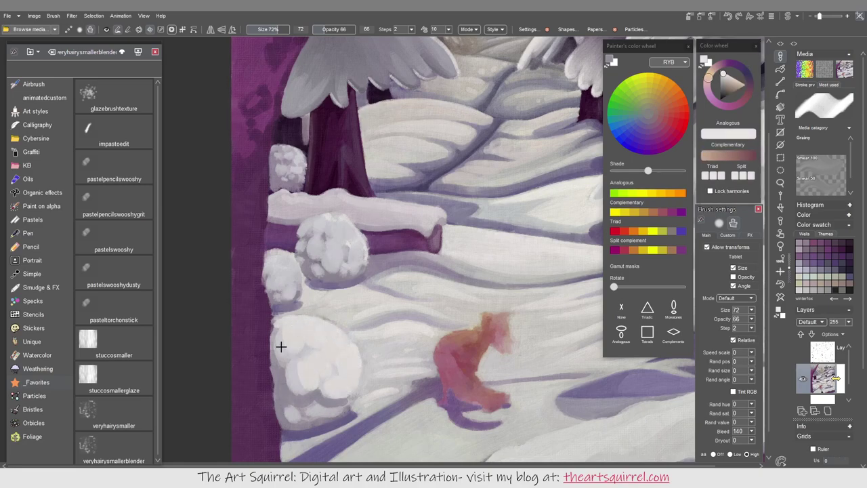
{"action": "left_click_drag", "start_coordinate": [333, 249], "coordinate": [316, 220]}
{"action": "left_click_drag", "start_coordinate": [346, 251], "coordinate": [298, 278]}
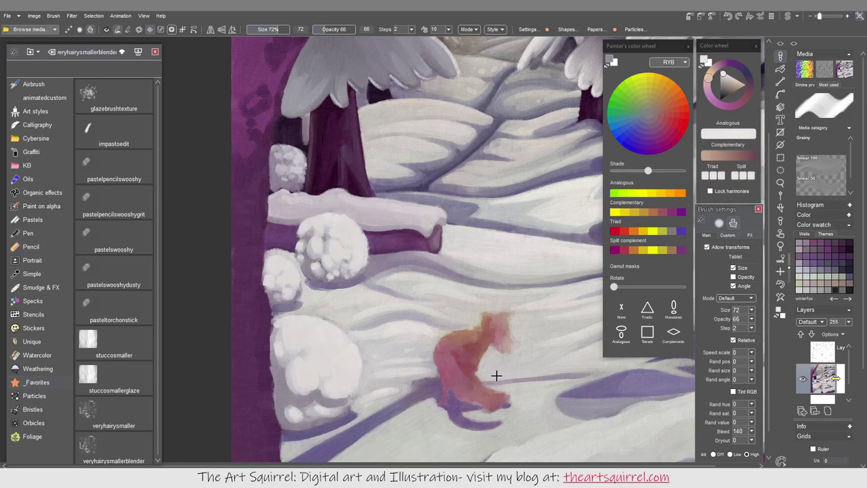
- Brighten the right bushes with white snow clumps and blend the shading between them with sampled pale grey
{"action": "left_click_drag", "start_coordinate": [628, 269], "coordinate": [459, 318]}
{"action": "left_click_drag", "start_coordinate": [521, 291], "coordinate": [501, 326]}
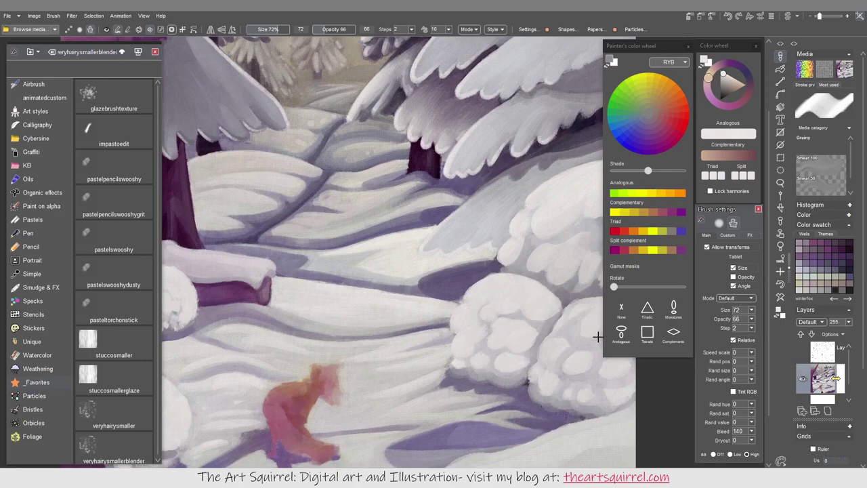
{"action": "left_click_drag", "start_coordinate": [679, 316], "coordinate": [546, 330]}
{"action": "mouse_move", "coordinate": [337, 372]}
{"action": "left_mouse_down"}
{"action": "mouse_move", "coordinate": [458, 353]}
{"action": "mouse_move", "coordinate": [426, 346]}
{"action": "mouse_move", "coordinate": [510, 329]}
{"action": "mouse_move", "coordinate": [485, 377]}
{"action": "mouse_move", "coordinate": [479, 406]}
{"action": "left_mouse_up"}
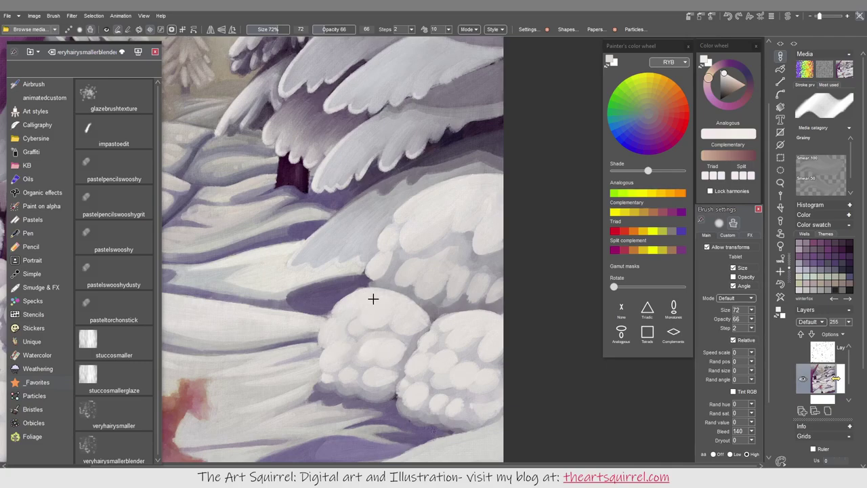
{"action": "left_click_drag", "start_coordinate": [401, 271], "coordinate": [459, 272]}
{"action": "left_click", "coordinate": [416, 255], "text": "alt"}
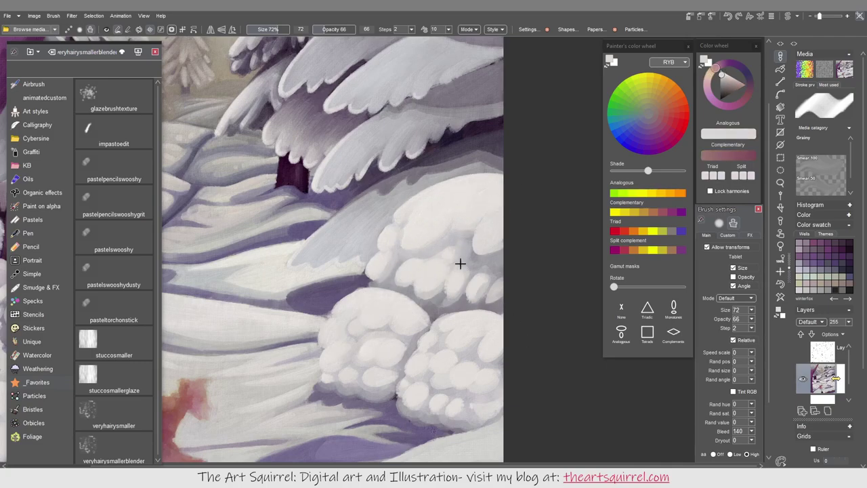
{"action": "mouse_move", "coordinate": [391, 277]}
{"action": "left_mouse_down"}
{"action": "mouse_move", "coordinate": [456, 271]}
{"action": "mouse_move", "coordinate": [447, 244]}
{"action": "mouse_move", "coordinate": [478, 199]}
{"action": "mouse_move", "coordinate": [493, 283]}
{"action": "mouse_move", "coordinate": [329, 356]}
{"action": "mouse_move", "coordinate": [488, 321]}
{"action": "mouse_move", "coordinate": [503, 378]}
{"action": "left_mouse_up"}
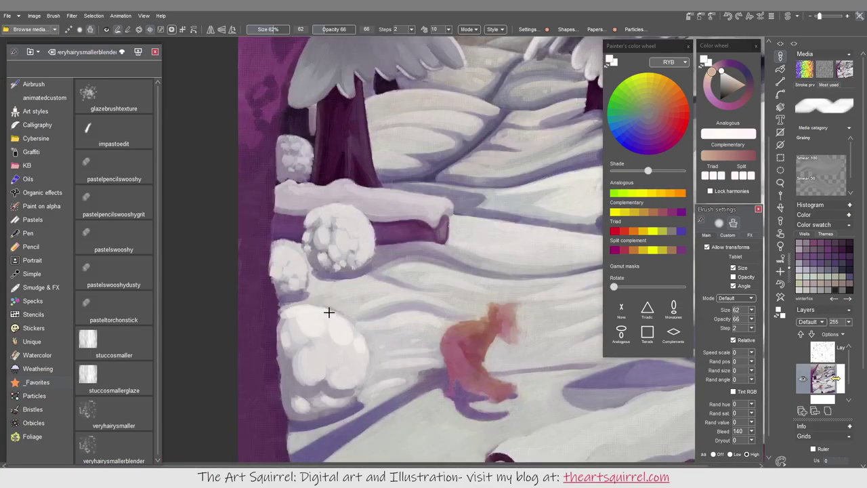
- Brighten and blend the rounded bushes near the fallen log with white and pale grey sampled from the snow
{"action": "left_click_drag", "start_coordinate": [329, 309], "coordinate": [308, 367]}
{"action": "mouse_move", "coordinate": [281, 248]}
{"action": "left_mouse_down"}
{"action": "mouse_move", "coordinate": [349, 224]}
{"action": "mouse_move", "coordinate": [336, 250]}
{"action": "left_mouse_up"}
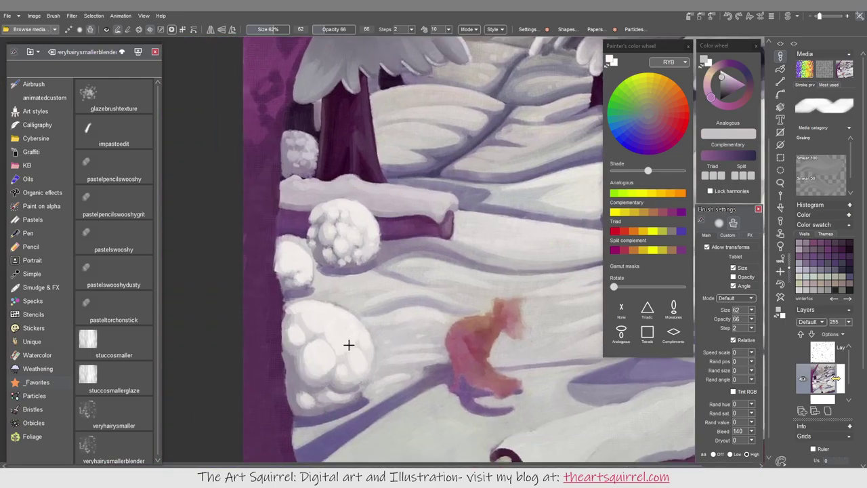
{"action": "left_click_drag", "start_coordinate": [281, 274], "coordinate": [329, 280]}
{"action": "left_click", "coordinate": [296, 265], "text": "alt"}
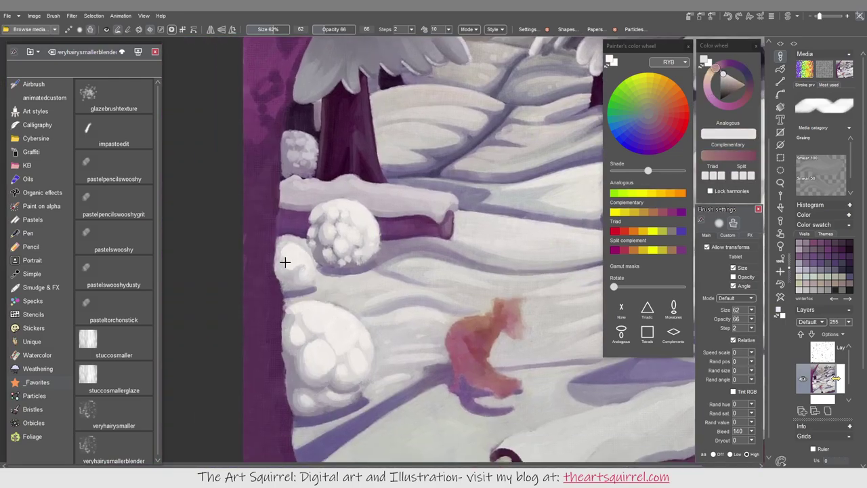
{"action": "left_click", "coordinate": [353, 213], "text": "alt"}
{"action": "left_click_drag", "start_coordinate": [325, 214], "coordinate": [353, 249]}
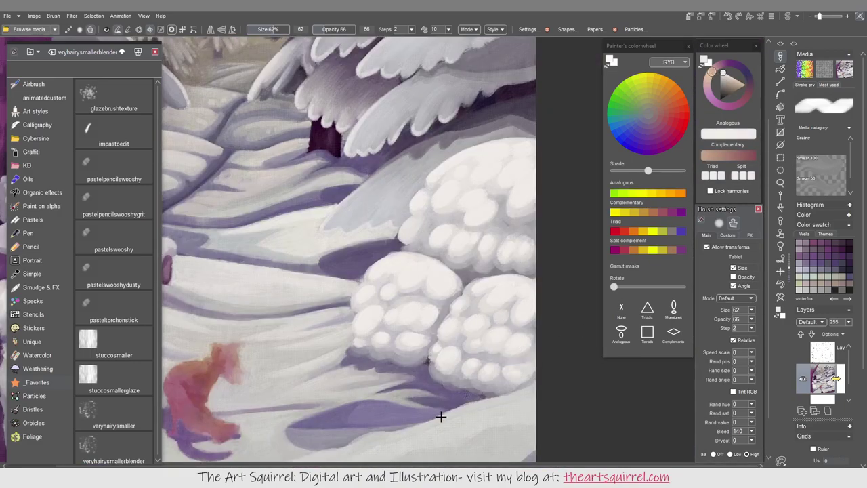
{"action": "scroll", "coordinate": [440, 417], "scroll_direction": "down", "scroll_amount": 5}
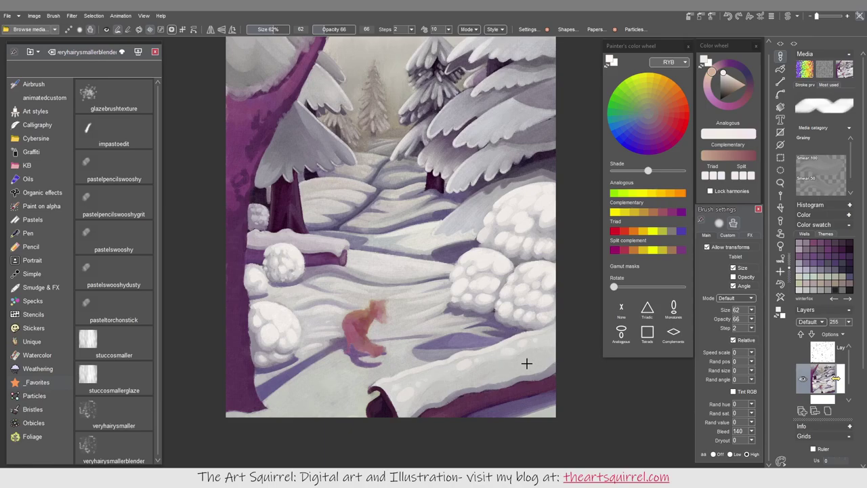
- Repaint the foreground snow around the base of the large left trunk with sampled pale tones
{"action": "left_click", "coordinate": [326, 359], "text": "alt"}
{"action": "left_click_drag", "start_coordinate": [335, 418], "coordinate": [361, 385]}
{"action": "left_click", "coordinate": [281, 410], "text": "alt"}
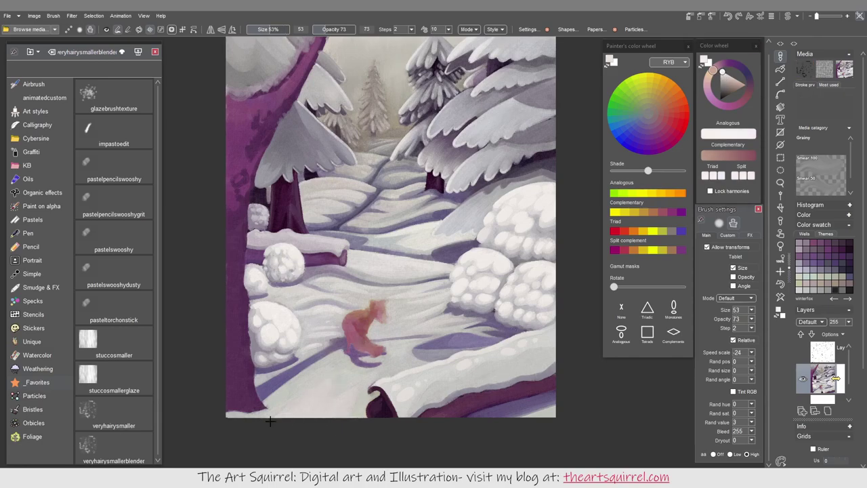
{"action": "scroll", "coordinate": [282, 382], "scroll_direction": "up", "scroll_amount": 3}
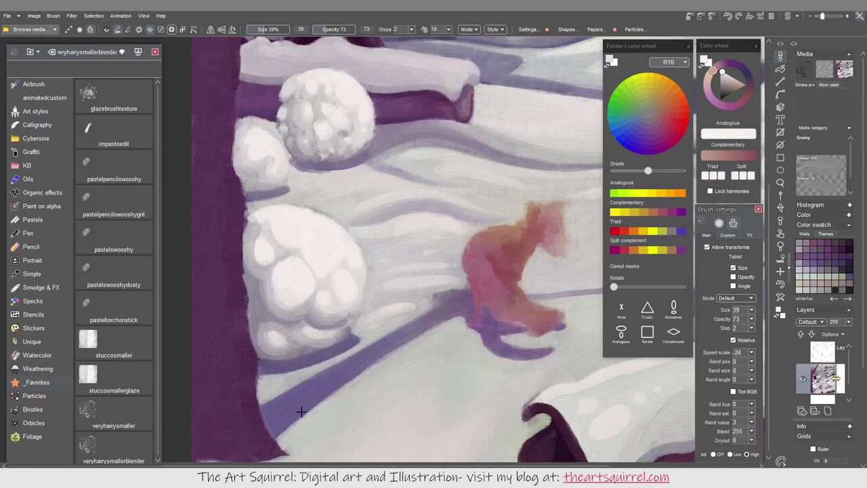
- Try the impastoedit brush on the large left bush and the Buttery oil brush on the right bushes
{"action": "left_click", "coordinate": [335, 306], "text": "alt"}
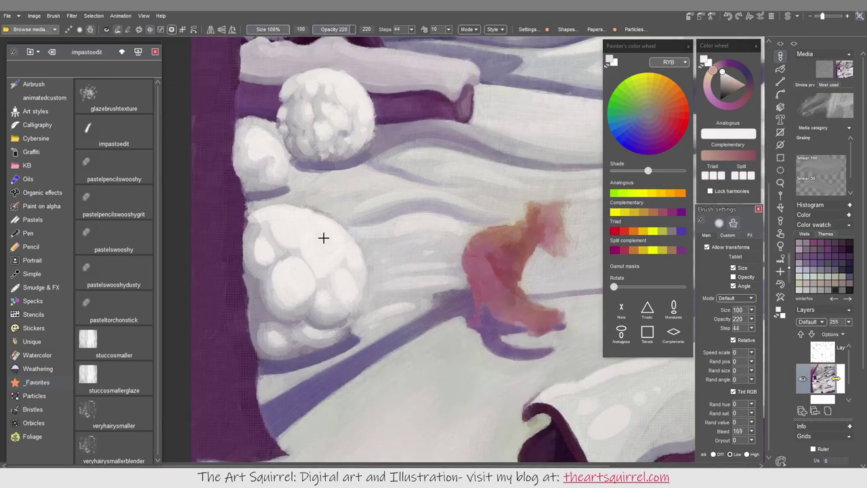
{"action": "left_click_drag", "start_coordinate": [326, 354], "coordinate": [340, 326]}
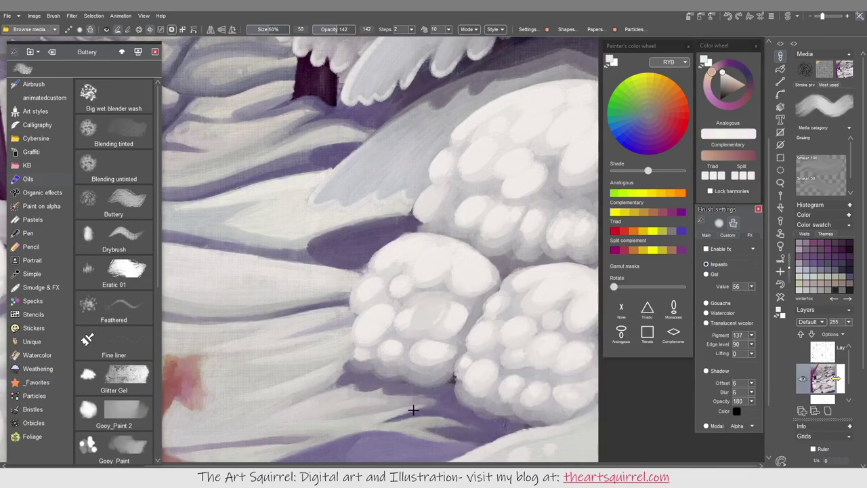
{"action": "left_click", "coordinate": [442, 360], "text": "alt"}
{"action": "left_click_drag", "start_coordinate": [453, 342], "coordinate": [483, 358]}
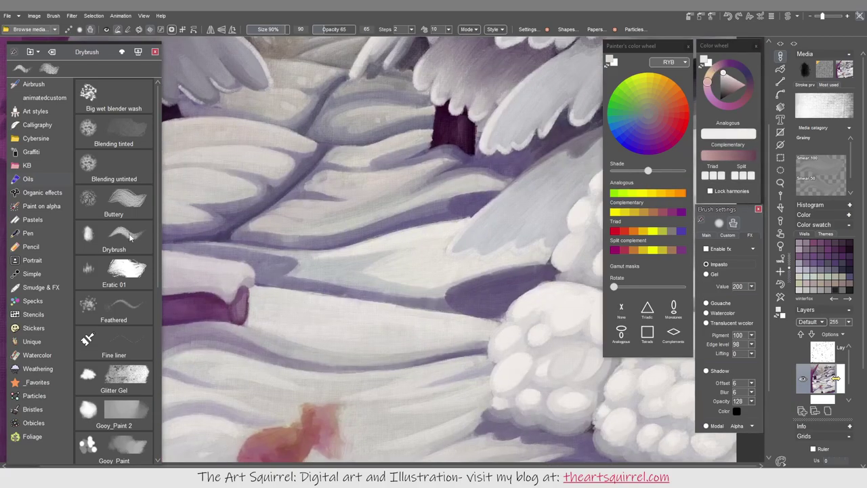
- Try Drybrush and another Oils brush on the snow slope beside the fallen log, undoing each stroke
{"action": "left_click_drag", "start_coordinate": [359, 331], "coordinate": [447, 328]}
{"action": "key", "text": "ctrl+z"}
{"action": "scroll", "coordinate": [114, 271], "scroll_direction": "down", "scroll_amount": 10}
{"action": "left_click", "coordinate": [114, 336]}
{"action": "left_click_drag", "start_coordinate": [298, 339], "coordinate": [348, 341]}
{"action": "key", "text": "ctrl+z"}
{"action": "left_click_drag", "start_coordinate": [210, 278], "coordinate": [238, 271]}
{"action": "key", "text": "ctrl+z"}
- Try Sandpaper 02 texture strokes on the snow slope beside the fallen log and test the Pin light blend mode
{"action": "scroll", "coordinate": [114, 271], "scroll_direction": "down", "scroll_amount": 5}
{"action": "left_click", "coordinate": [113, 352]}
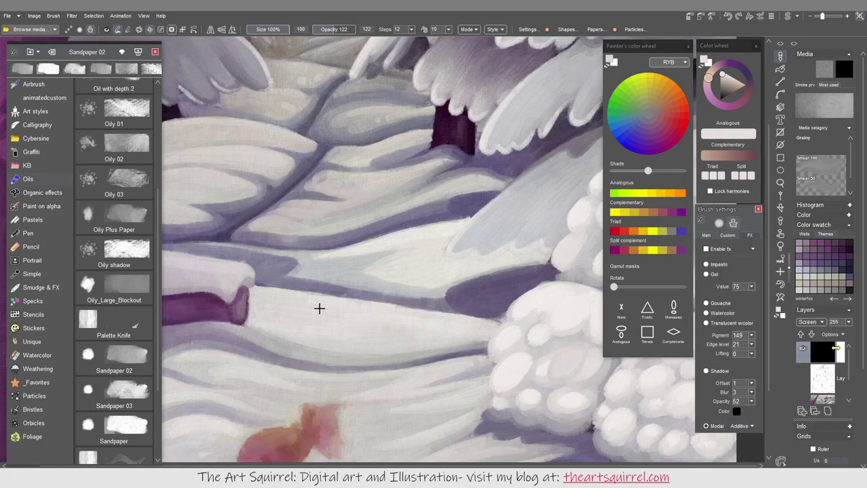
{"action": "left_click_drag", "start_coordinate": [320, 306], "coordinate": [406, 318]}
{"action": "left_click", "coordinate": [823, 322]}
{"action": "left_click", "coordinate": [841, 323]}
{"action": "left_click", "coordinate": [823, 322]}
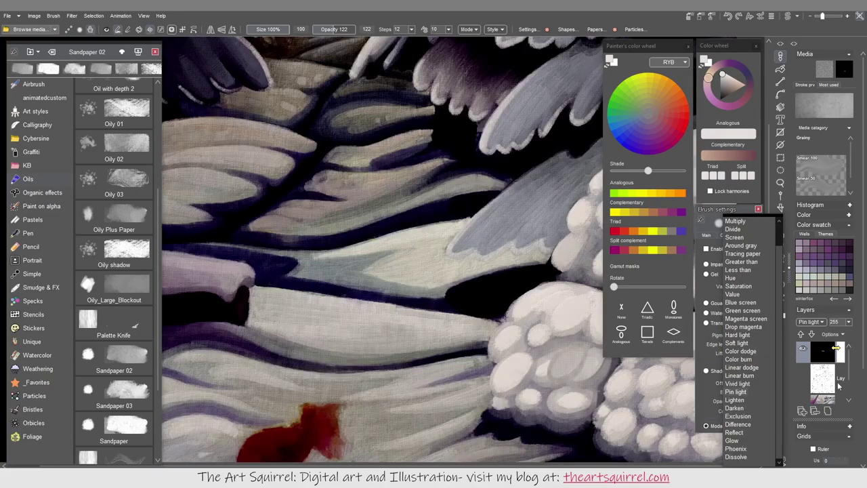
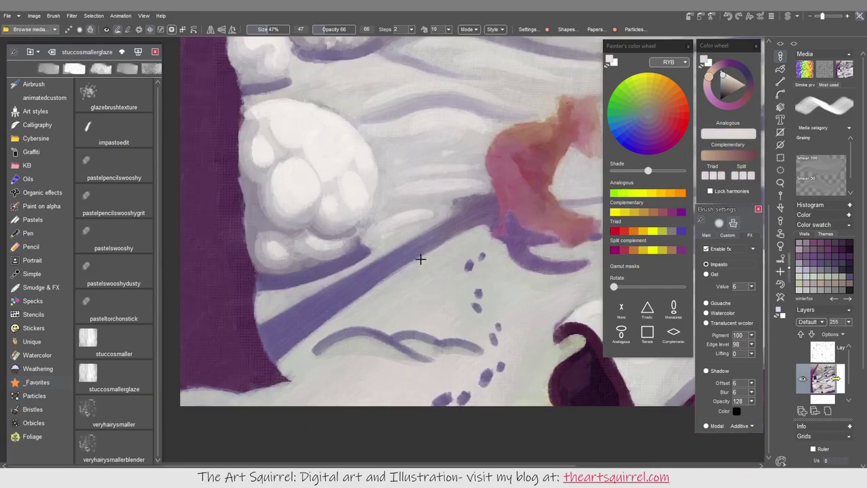
- Refine the small curved drift beside the paw prints with the stuccosmallerglaze brush, softening its shadow lines with sampled snow grey
{"action": "left_click_drag", "start_coordinate": [319, 353], "coordinate": [454, 362]}
{"action": "left_click", "coordinate": [399, 339], "text": "alt"}
{"action": "mouse_move", "coordinate": [399, 339]}
{"action": "left_mouse_down"}
{"action": "mouse_move", "coordinate": [438, 345]}
{"action": "mouse_move", "coordinate": [462, 362]}
{"action": "left_mouse_up"}
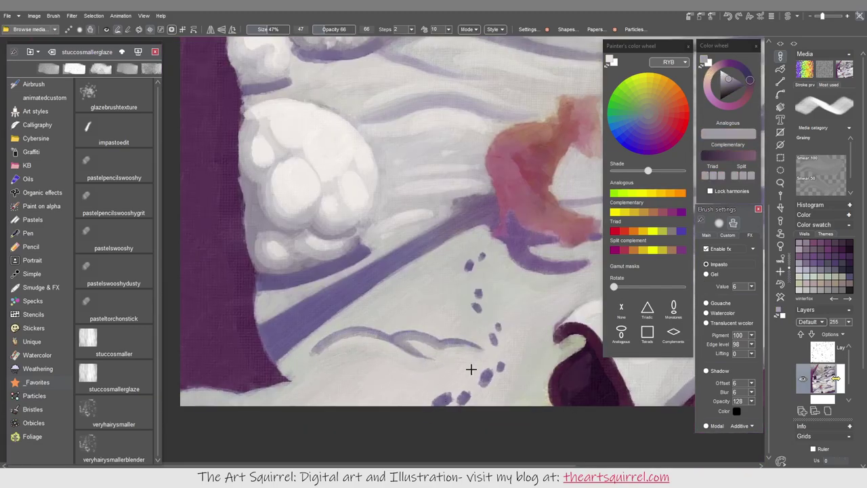
{"action": "left_click_drag", "start_coordinate": [425, 335], "coordinate": [482, 346]}
- Reduce the brush size to 33 and touch up the paw prints with sampled purple and snow colours
{"action": "left_click", "coordinate": [489, 355], "text": "alt"}
{"action": "key", "text": "bracketleft"}
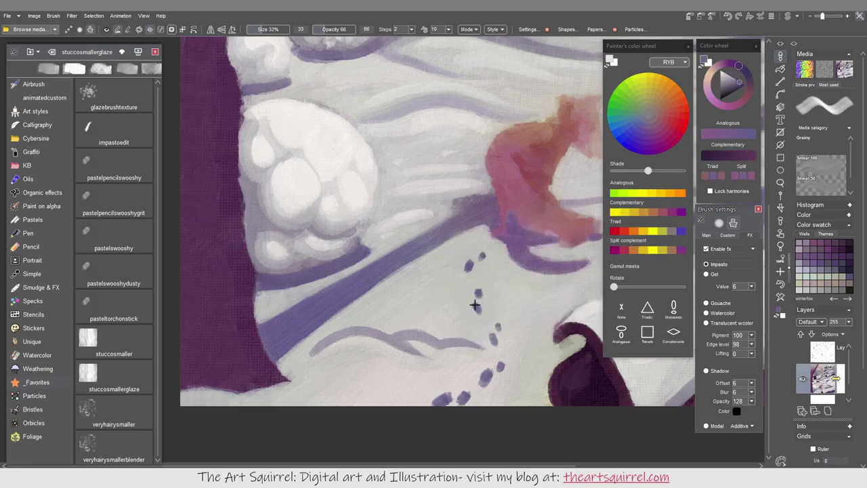
{"action": "left_click", "coordinate": [485, 288], "text": "alt"}
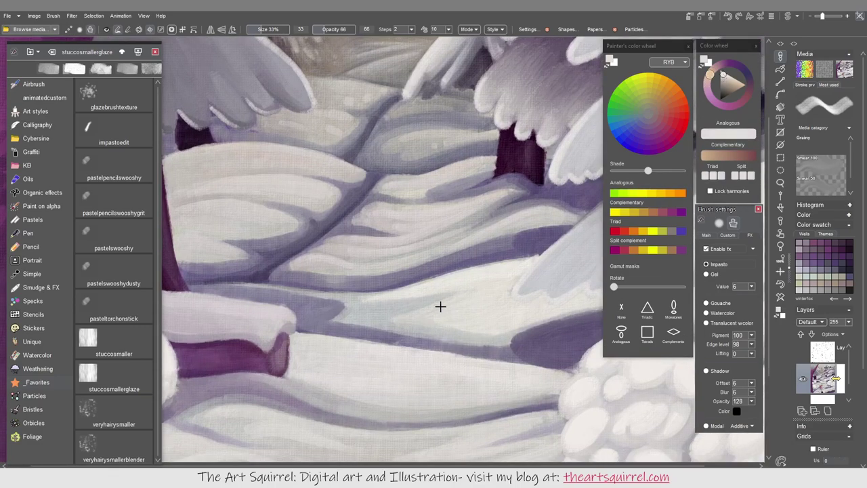
- Reshape the purple shadow behind the fallen log and smooth the adjoining snow slope with sampled colours
{"action": "left_click", "coordinate": [267, 286], "text": "alt"}
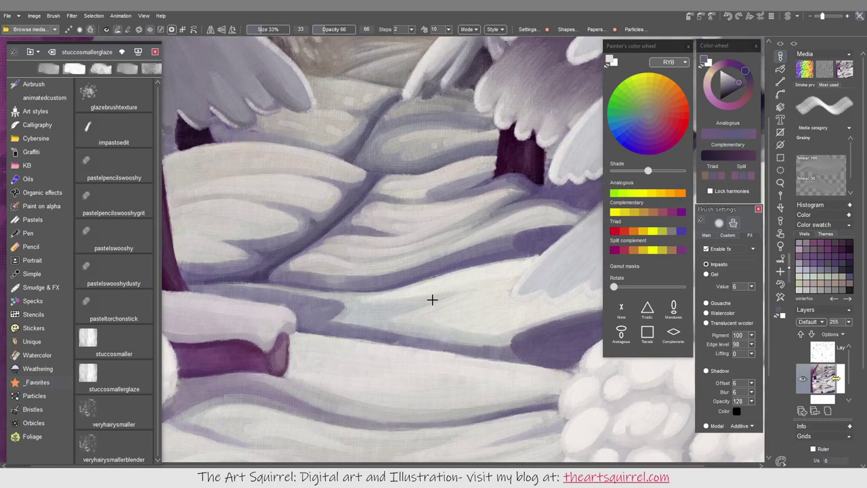
{"action": "left_click", "coordinate": [341, 309], "text": "alt"}
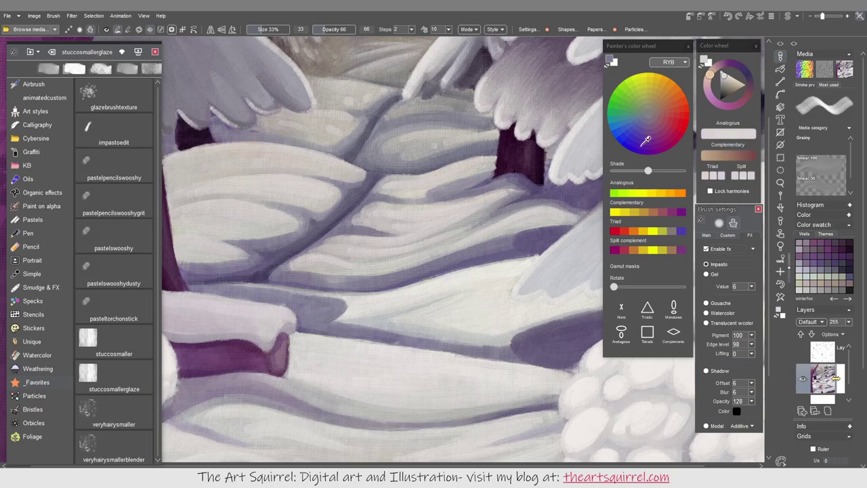
{"action": "key", "text": "ctrl+0"}
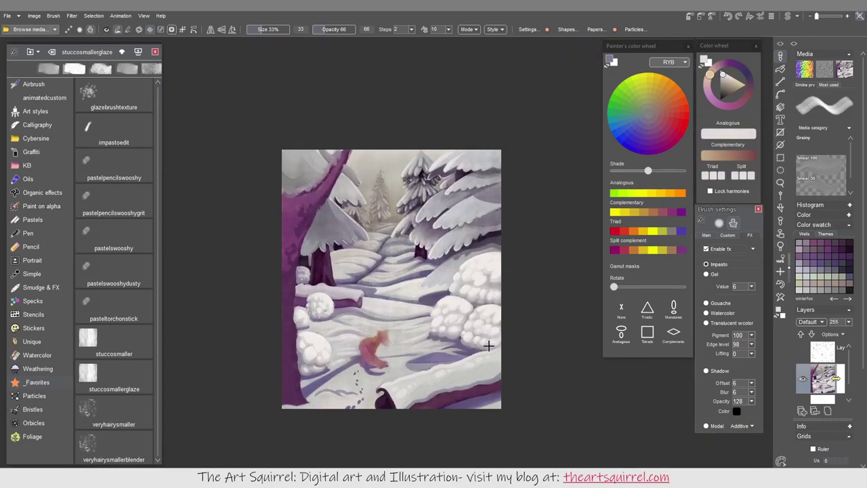
- Enlarge the brush to 78 and deepen the edge and base of the large left trunk with sampled dark purple
{"action": "key", "text": "bracketright"}
{"action": "left_click", "coordinate": [400, 376], "text": "alt"}
{"action": "scroll", "coordinate": [291, 387], "scroll_direction": "up", "scroll_amount": 3}
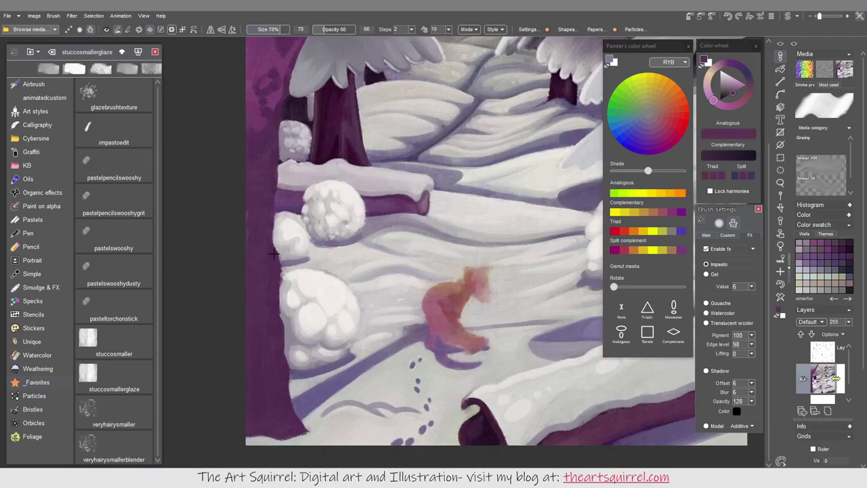
{"action": "left_click", "coordinate": [289, 431], "text": "alt"}
{"action": "left_click", "coordinate": [392, 367], "text": "alt"}
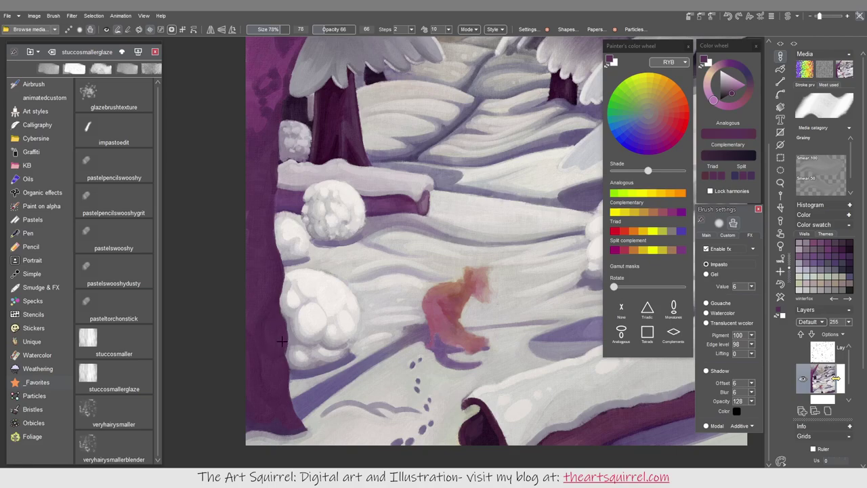
{"action": "scroll", "coordinate": [282, 305], "scroll_direction": "up", "scroll_amount": 3}
{"action": "scroll", "coordinate": [274, 205], "scroll_direction": "down", "scroll_amount": 2}
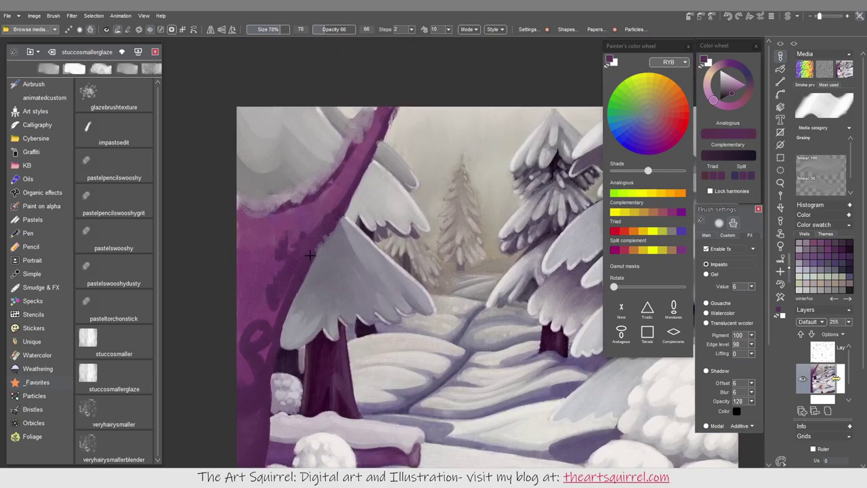
- Paint over the mottled patches on the large left trunk and its branch with smooth purple shading and knots
{"action": "mouse_move", "coordinate": [244, 362]}
{"action": "left_mouse_down"}
{"action": "mouse_move", "coordinate": [277, 332]}
{"action": "mouse_move", "coordinate": [325, 204]}
{"action": "mouse_move", "coordinate": [244, 257]}
{"action": "mouse_move", "coordinate": [270, 324]}
{"action": "mouse_move", "coordinate": [404, 102]}
{"action": "left_mouse_up"}
{"action": "scroll", "coordinate": [237, 348], "scroll_direction": "up", "scroll_amount": 2}
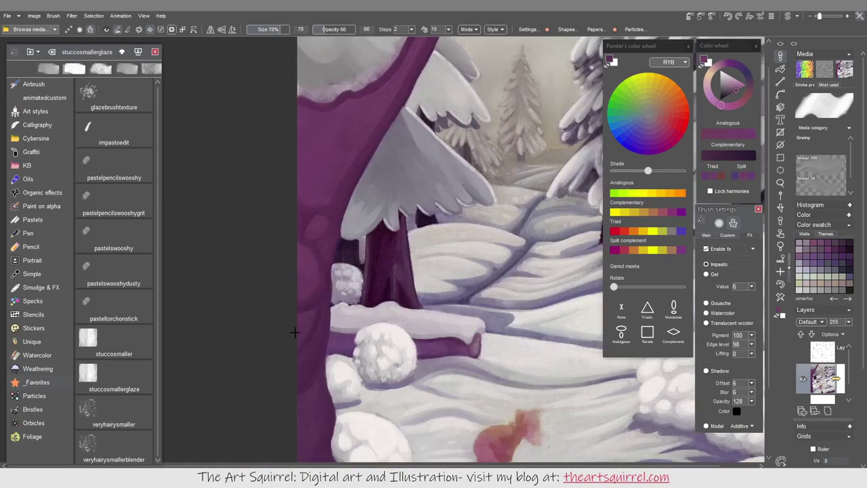
{"action": "left_click_drag", "start_coordinate": [314, 395], "coordinate": [343, 297]}
{"action": "scroll", "coordinate": [343, 297], "scroll_direction": "up", "scroll_amount": 5}
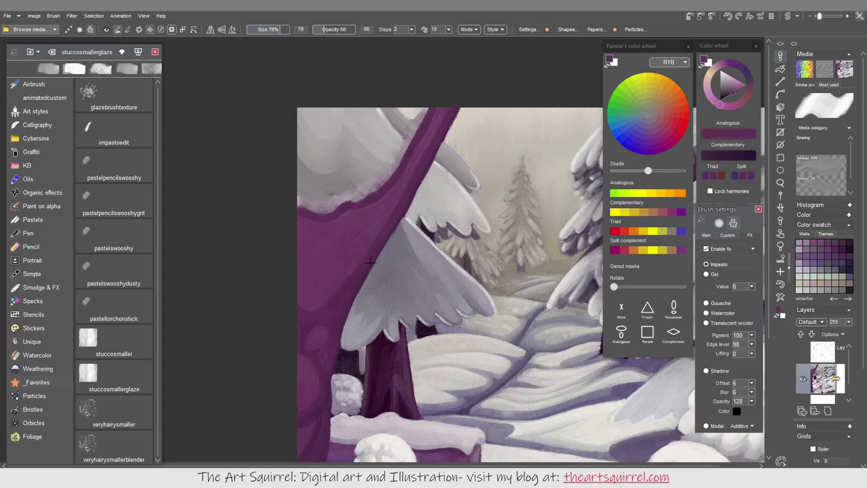
{"action": "left_click", "coordinate": [353, 213], "text": "alt"}
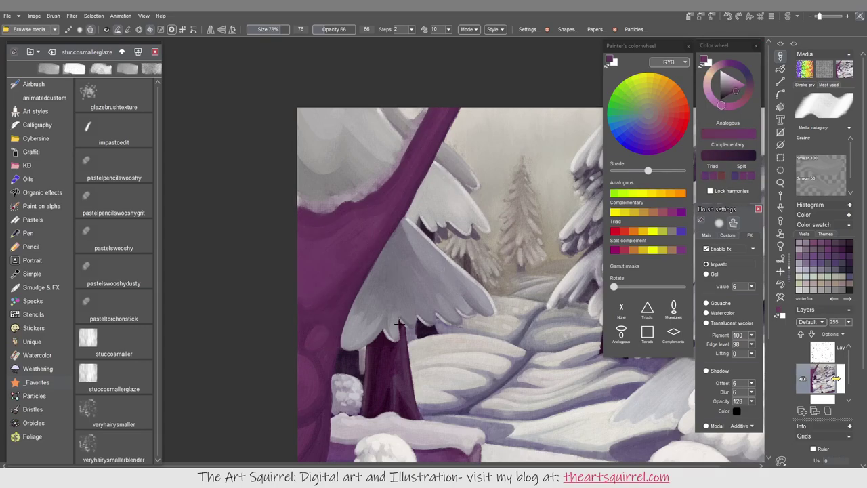
{"action": "left_click_drag", "start_coordinate": [366, 224], "coordinate": [440, 120]}
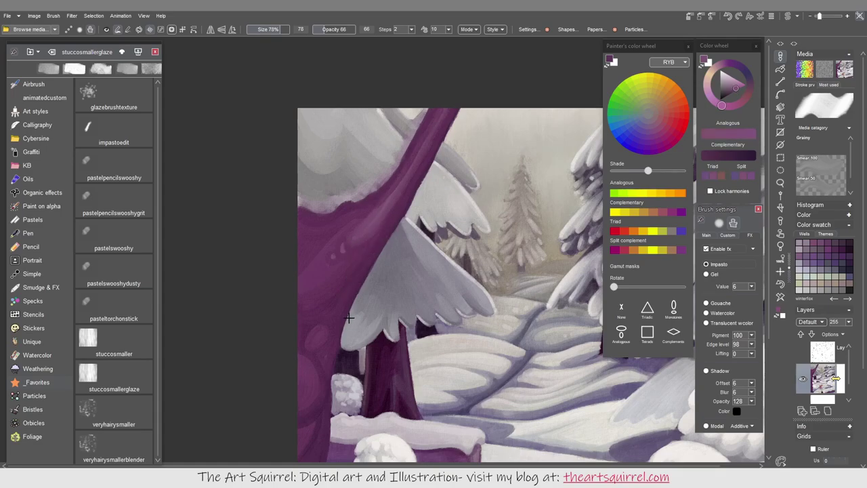
- Add lighter purple highlights to the large left trunk and paint a pale snow edge along its branch
{"action": "scroll", "coordinate": [359, 387], "scroll_direction": "down", "scroll_amount": 5}
{"action": "scroll", "coordinate": [359, 388], "scroll_direction": "up", "scroll_amount": 5}
{"action": "left_click", "coordinate": [313, 330], "text": "alt"}
{"action": "mouse_move", "coordinate": [313, 329]}
{"action": "left_mouse_down"}
{"action": "mouse_move", "coordinate": [270, 325]}
{"action": "mouse_move", "coordinate": [345, 327]}
{"action": "left_mouse_up"}
{"action": "left_click", "coordinate": [286, 327], "text": "alt"}
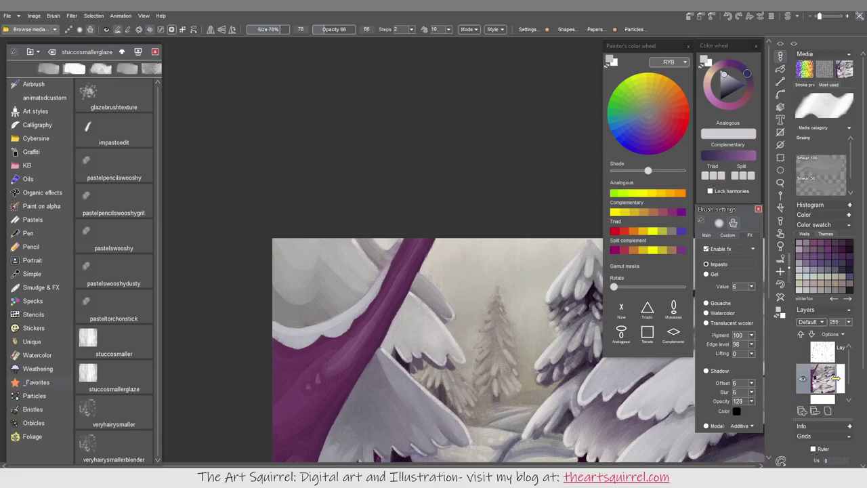
{"action": "scroll", "coordinate": [336, 396], "scroll_direction": "down", "scroll_amount": 3}
{"action": "scroll", "coordinate": [479, 412], "scroll_direction": "up", "scroll_amount": 5}
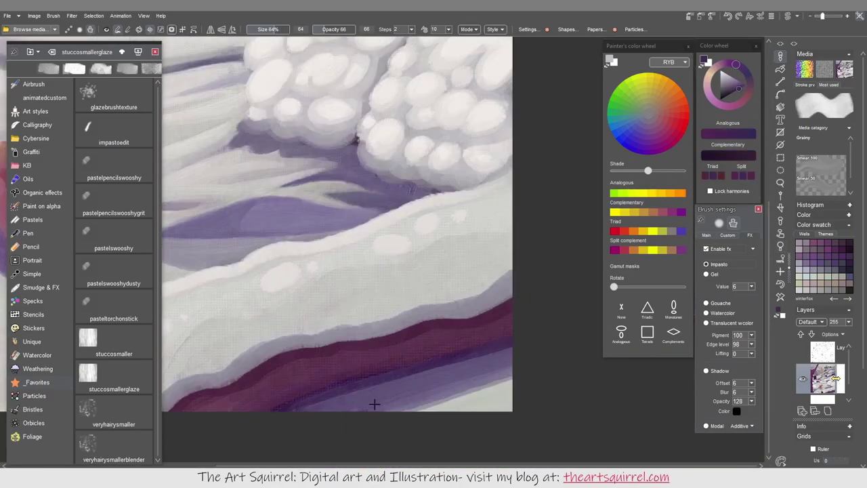
- Refine the foreground log's bark and shadow and darken the base of the large left trunk with sampled purples
{"action": "left_click", "coordinate": [375, 404], "text": "alt"}
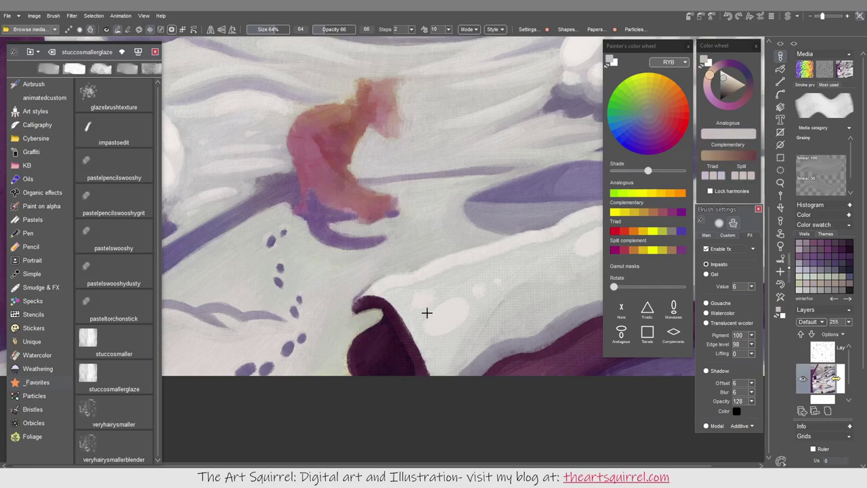
{"action": "left_click", "coordinate": [375, 299], "text": "alt"}
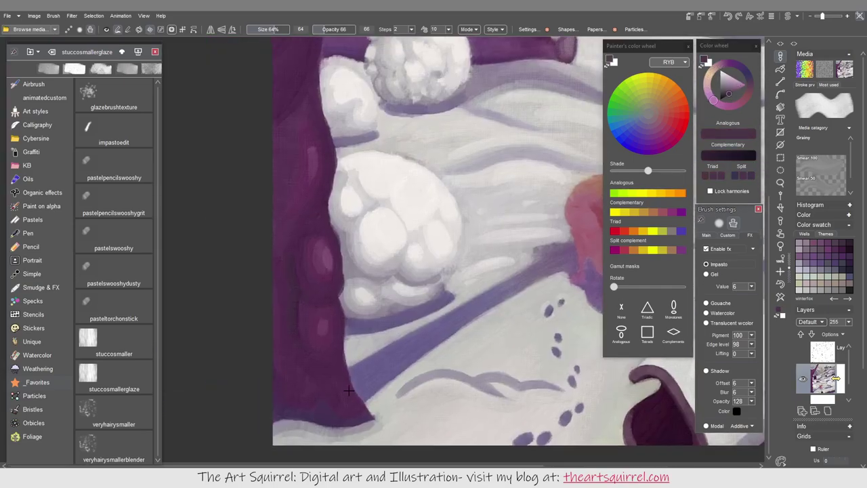
{"action": "left_click", "coordinate": [356, 163], "text": "alt"}
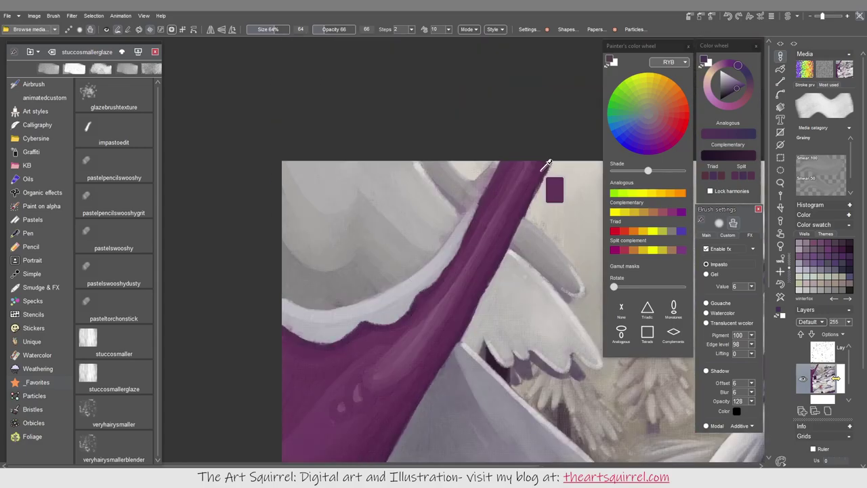
- Clean up the branch edges against the background and shade the lower left trunk with sampled purples
{"action": "left_click", "coordinate": [431, 372], "text": "alt"}
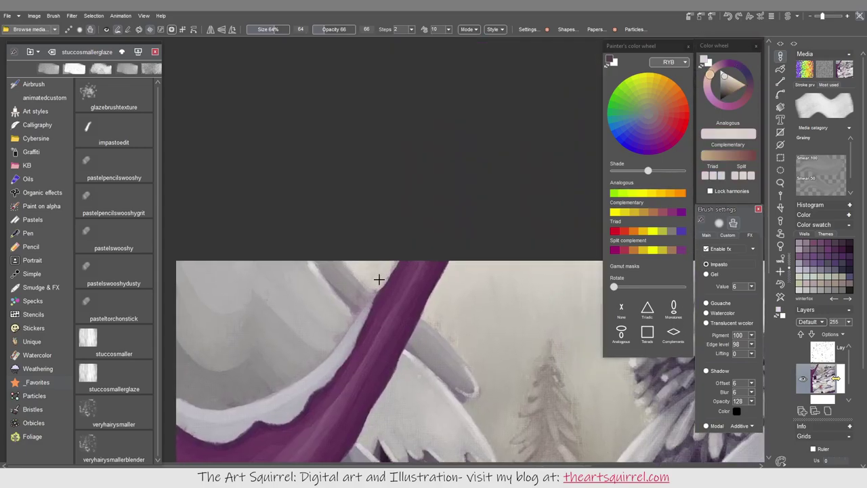
{"action": "left_click", "coordinate": [404, 397], "text": "alt"}
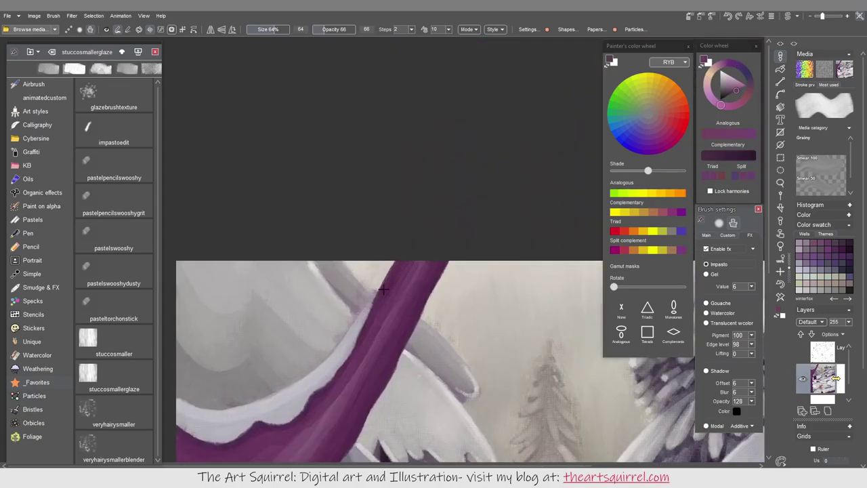
{"action": "right_click", "coordinate": [502, 439]}
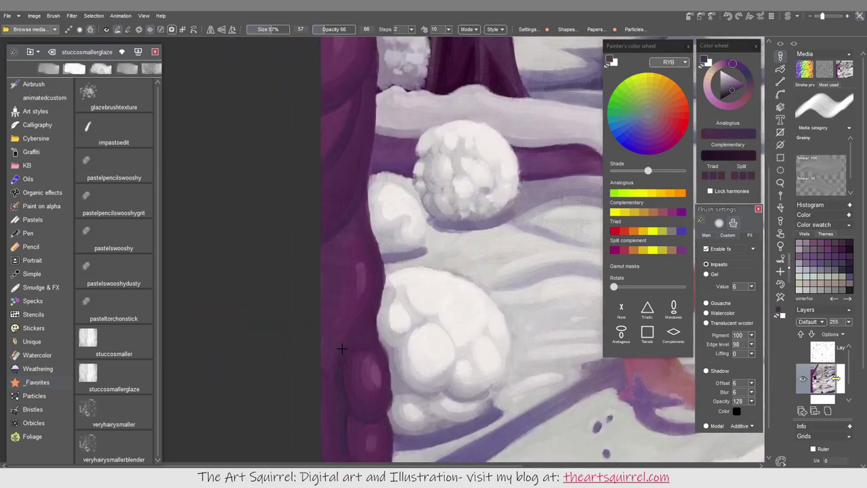
{"action": "left_click", "coordinate": [338, 353], "text": "alt"}
- Sample the snow and fox colours and deepen the haunch and hind leg with dark red shading
{"action": "left_click", "coordinate": [490, 383], "text": "alt"}
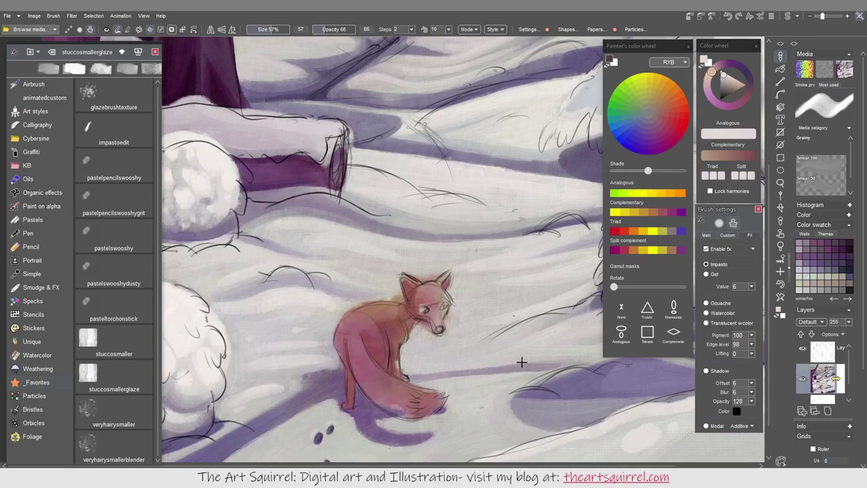
{"action": "left_click", "coordinate": [443, 359], "text": "alt"}
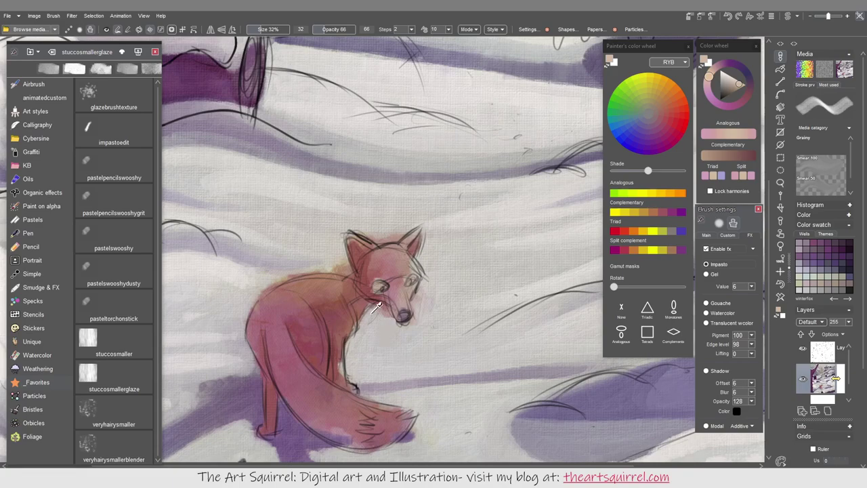
{"action": "left_click", "coordinate": [345, 270], "text": "alt"}
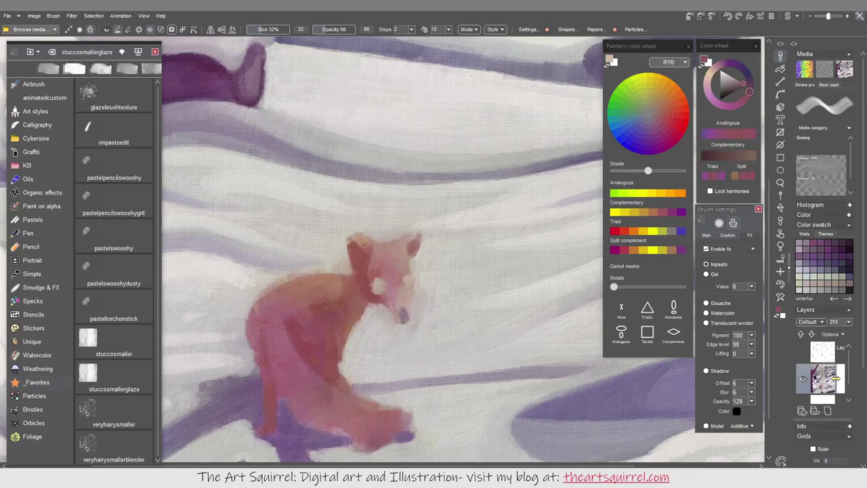
{"action": "left_click", "coordinate": [304, 335], "text": "alt"}
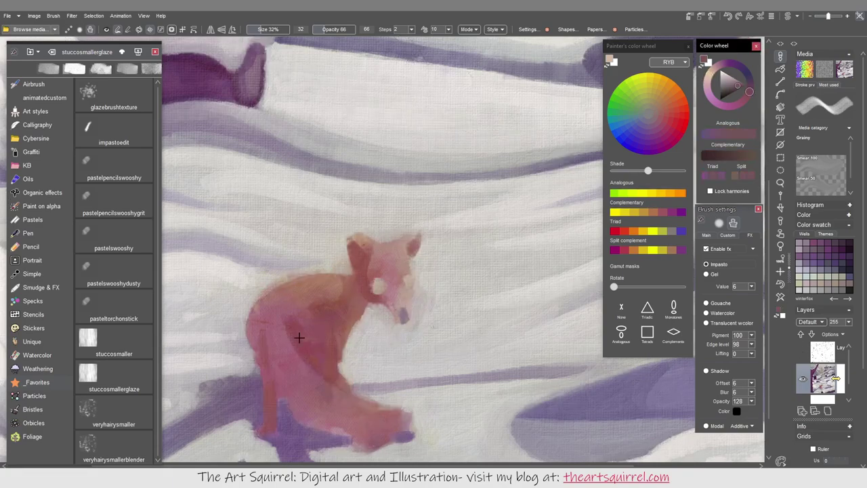
{"action": "left_click", "coordinate": [267, 363], "text": "alt"}
- Paint the fox's throat in pale pink and define the jaw and muzzle with sampled reds
{"action": "left_click", "coordinate": [357, 292], "text": "alt"}
{"action": "left_click", "coordinate": [371, 311], "text": "alt"}
{"action": "left_click", "coordinate": [382, 306], "text": "alt"}
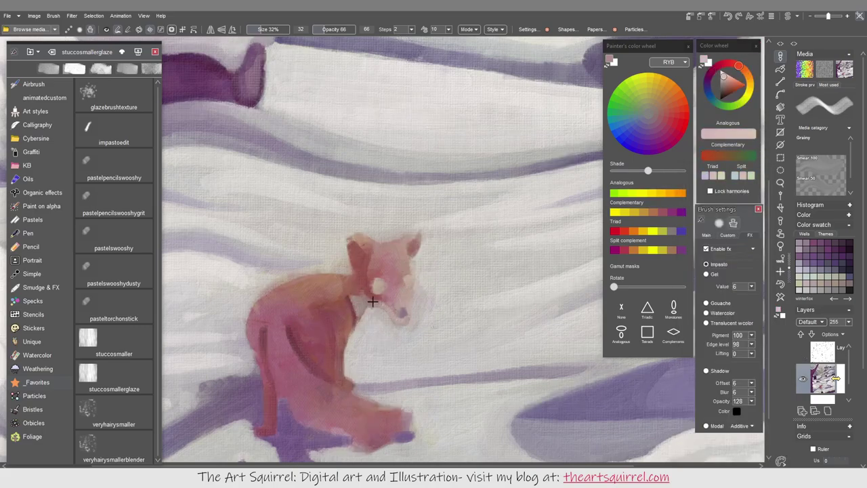
{"action": "left_click", "coordinate": [395, 294], "text": "alt"}
{"action": "left_click", "coordinate": [363, 291], "text": "alt"}
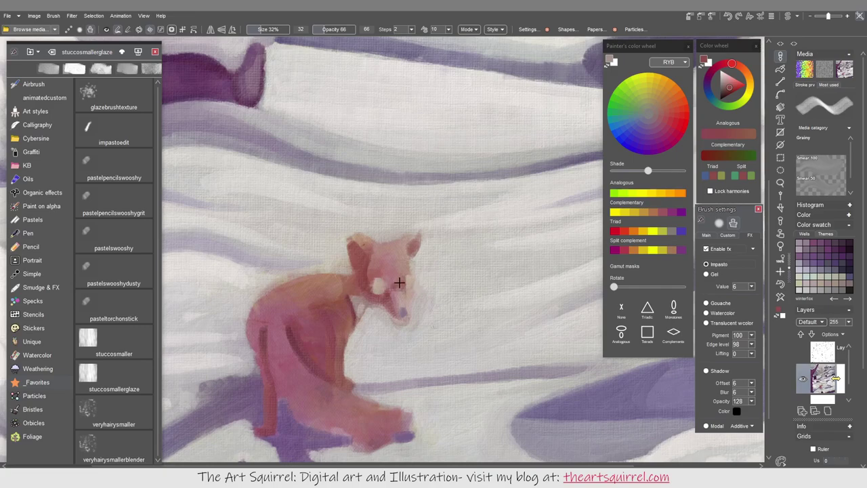
- Reshape the fox's forehead, brow and pointed far ear in muted reds, checking them against the line sketch
{"action": "left_click", "coordinate": [393, 279], "text": "alt"}
{"action": "left_click", "coordinate": [378, 267], "text": "alt"}
{"action": "key", "text": "v"}
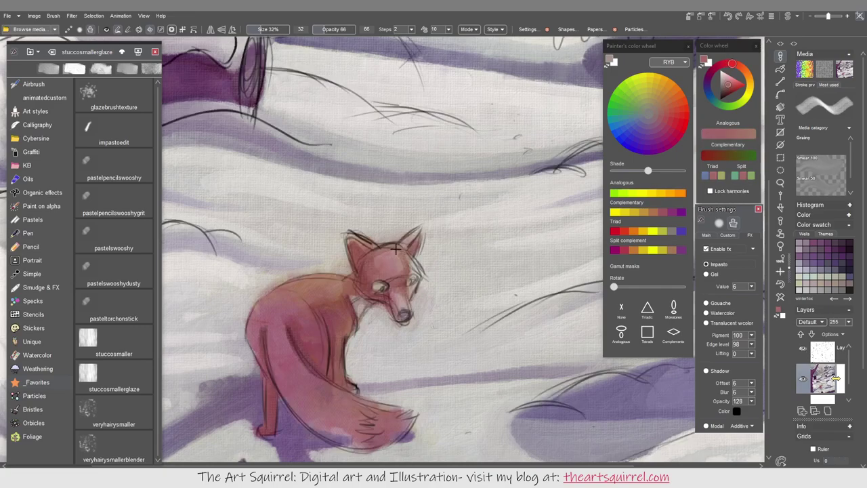
{"action": "key", "text": "v"}
{"action": "left_click", "coordinate": [393, 296], "text": "alt"}
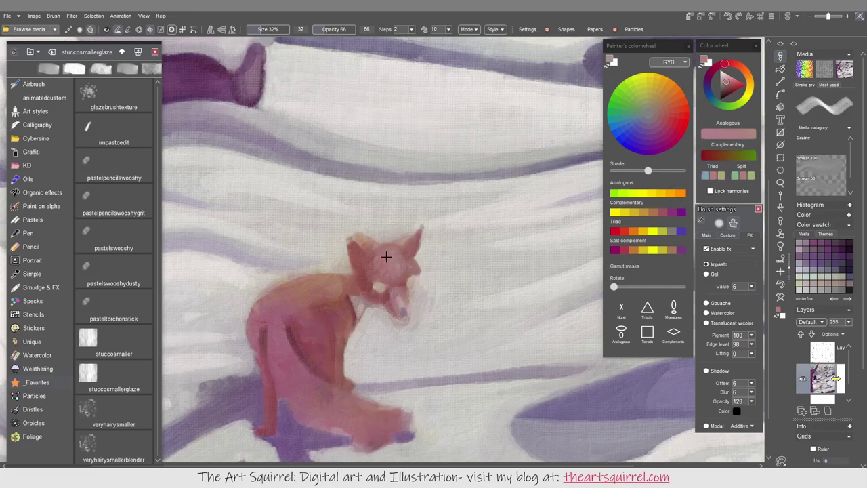
- Define the fox's ears, back, legs and tail edges with dark red strokes
{"action": "left_click", "coordinate": [361, 251], "text": "alt"}
{"action": "left_click_drag", "start_coordinate": [413, 234], "coordinate": [391, 240]}
{"action": "left_click_drag", "start_coordinate": [347, 274], "coordinate": [254, 313]}
{"action": "mouse_move", "coordinate": [321, 300]}
{"action": "left_mouse_down"}
{"action": "mouse_move", "coordinate": [262, 327]}
{"action": "mouse_move", "coordinate": [279, 382]}
{"action": "mouse_move", "coordinate": [298, 363]}
{"action": "mouse_move", "coordinate": [402, 415]}
{"action": "mouse_move", "coordinate": [348, 437]}
{"action": "mouse_move", "coordinate": [371, 443]}
{"action": "mouse_move", "coordinate": [261, 429]}
{"action": "mouse_move", "coordinate": [277, 378]}
{"action": "left_mouse_up"}
{"action": "left_click_drag", "start_coordinate": [344, 386], "coordinate": [339, 335]}
{"action": "left_click", "coordinate": [339, 335], "text": "alt"}
{"action": "left_click_drag", "start_coordinate": [330, 302], "coordinate": [315, 327]}
{"action": "left_click_drag", "start_coordinate": [293, 325], "coordinate": [290, 336]}
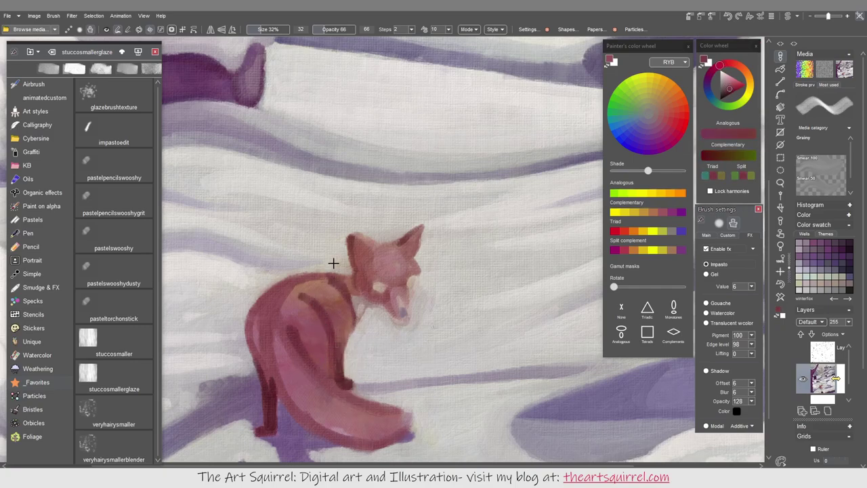
- Paint the tail and face with salmon-orange highlights and lighten the tail tip with pale pink
{"action": "left_click", "coordinate": [325, 306], "text": "alt"}
{"action": "mouse_move", "coordinate": [283, 367]}
{"action": "left_mouse_down"}
{"action": "mouse_move", "coordinate": [298, 413]}
{"action": "mouse_move", "coordinate": [413, 413]}
{"action": "mouse_move", "coordinate": [363, 408]}
{"action": "left_mouse_up"}
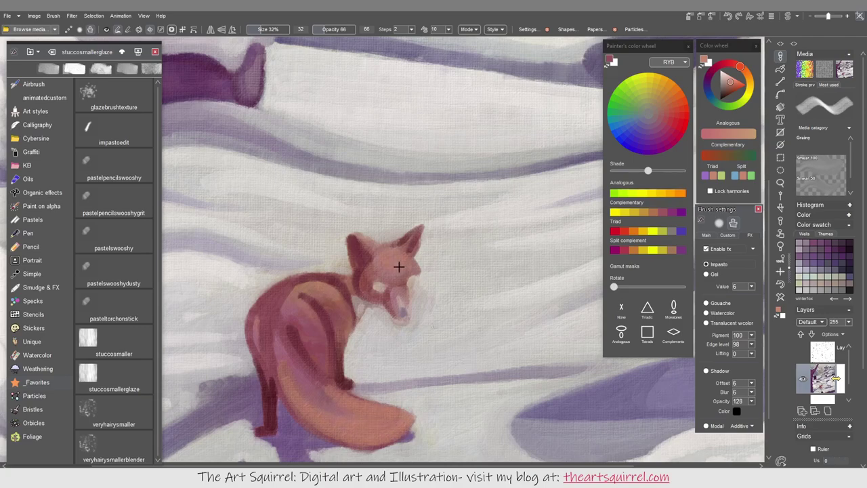
{"action": "left_click", "coordinate": [397, 412], "text": "alt"}
{"action": "mouse_move", "coordinate": [395, 418]}
{"action": "left_mouse_down"}
{"action": "mouse_move", "coordinate": [383, 416]}
{"action": "mouse_move", "coordinate": [408, 421]}
{"action": "left_mouse_up"}
{"action": "left_click", "coordinate": [397, 414], "text": "alt"}
- Refine the fox's muzzle and jaw with a smaller brush and block in a purple nose
{"action": "key", "text": "bracketleft"}
{"action": "mouse_move", "coordinate": [406, 303]}
{"action": "left_mouse_down"}
{"action": "mouse_move", "coordinate": [393, 317]}
{"action": "mouse_move", "coordinate": [382, 310]}
{"action": "left_mouse_up"}
{"action": "left_click", "coordinate": [366, 305], "text": "alt"}
{"action": "left_click", "coordinate": [404, 317]}
{"action": "left_click", "coordinate": [402, 290], "text": "alt"}
- Blend the fox's chest, haunch and tail with sampled reds and oranges to model the body's form
{"action": "mouse_move", "coordinate": [341, 285]}
{"action": "left_mouse_down"}
{"action": "mouse_move", "coordinate": [294, 317]}
{"action": "mouse_move", "coordinate": [266, 368]}
{"action": "mouse_move", "coordinate": [301, 413]}
{"action": "mouse_move", "coordinate": [332, 430]}
{"action": "left_mouse_up"}
{"action": "left_click", "coordinate": [316, 386], "text": "alt"}
{"action": "left_click", "coordinate": [304, 300], "text": "alt"}
{"action": "left_click", "coordinate": [261, 336], "text": "alt"}
{"action": "left_click", "coordinate": [283, 368], "text": "alt"}
{"action": "left_click", "coordinate": [283, 350], "text": "alt"}
{"action": "mouse_move", "coordinate": [299, 380]}
{"action": "left_mouse_down"}
{"action": "mouse_move", "coordinate": [343, 417]}
{"action": "mouse_move", "coordinate": [281, 354]}
{"action": "left_mouse_up"}
{"action": "left_click", "coordinate": [304, 372], "text": "alt"}
{"action": "left_click", "coordinate": [302, 366], "text": "alt"}
{"action": "mouse_move", "coordinate": [325, 393]}
{"action": "left_mouse_down"}
{"action": "mouse_move", "coordinate": [278, 332]}
{"action": "mouse_move", "coordinate": [274, 302]}
{"action": "mouse_move", "coordinate": [274, 325]}
{"action": "left_mouse_up"}
{"action": "left_click", "coordinate": [285, 340], "text": "alt"}
- Clean up the snow around the fox's head and muzzle with sampled pale greys
{"action": "left_click", "coordinate": [455, 388], "text": "alt"}
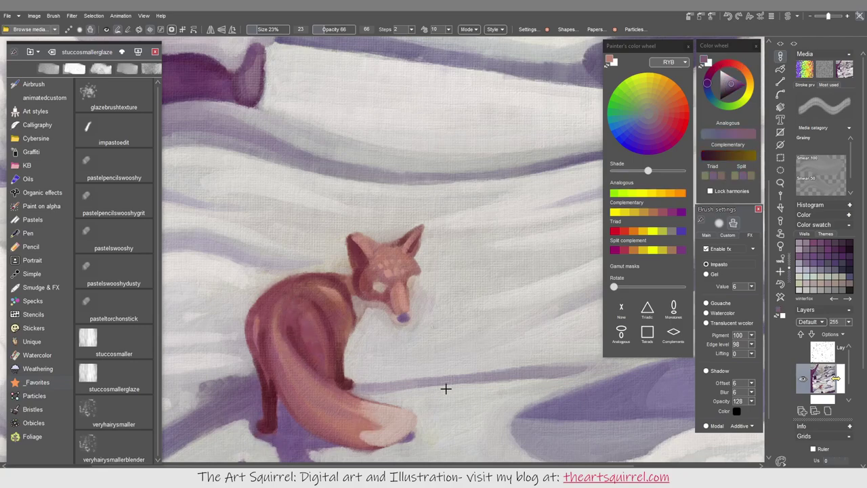
{"action": "left_click", "coordinate": [414, 306], "text": "alt"}
{"action": "left_click_drag", "start_coordinate": [427, 288], "coordinate": [415, 325]}
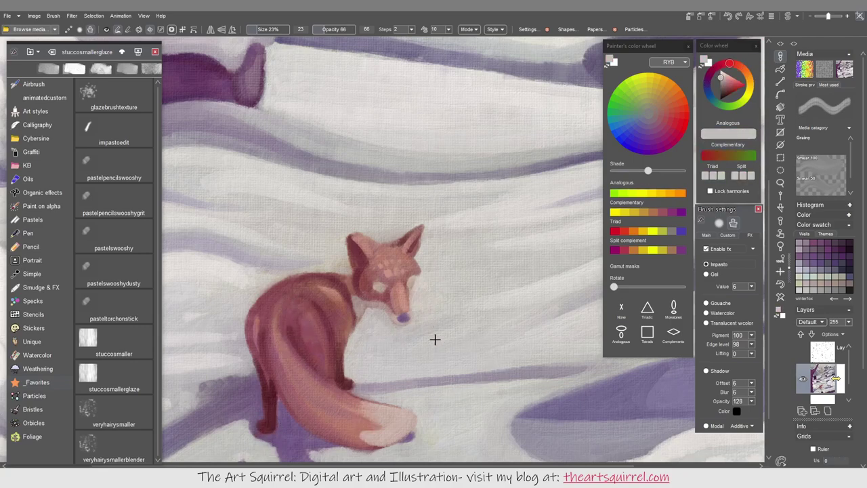
{"action": "left_click", "coordinate": [538, 359], "text": "alt"}
{"action": "left_click", "coordinate": [580, 270], "text": "alt"}
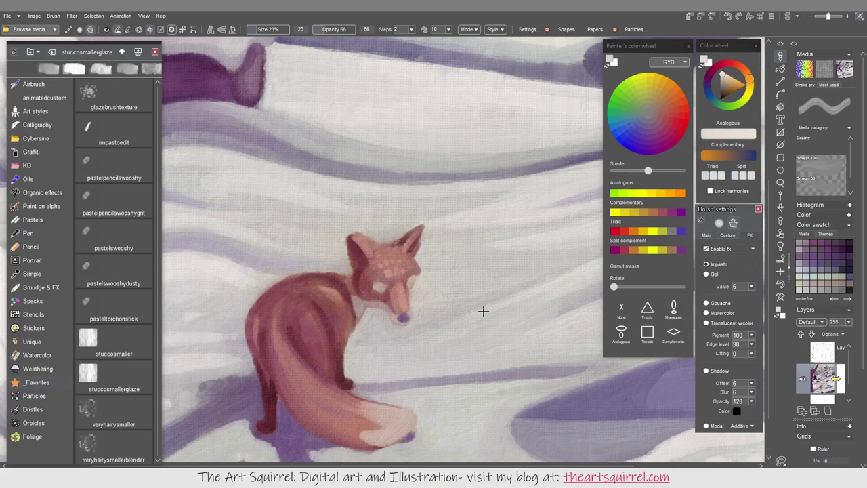
- Extend the pale patch for the fox's far eye and fill in the cheek with sampled reds
{"action": "left_click_drag", "start_coordinate": [414, 286], "coordinate": [419, 277]}
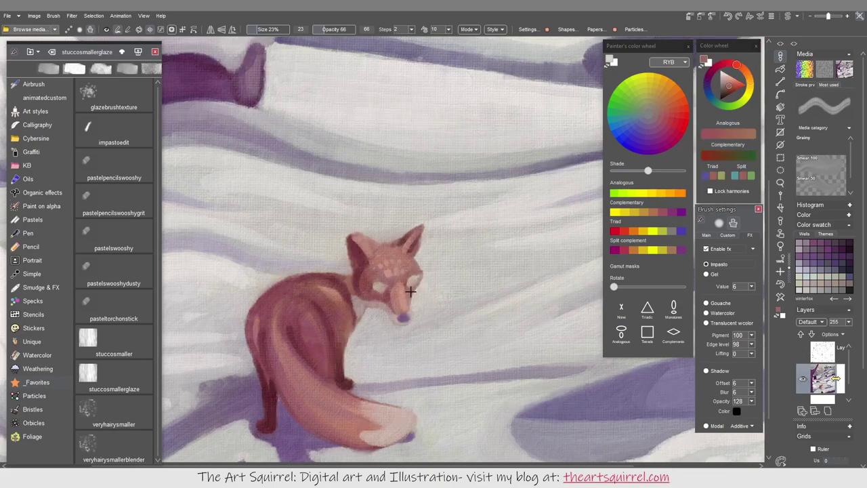
{"action": "left_click", "coordinate": [405, 332], "text": "alt"}
{"action": "left_click", "coordinate": [416, 298], "text": "alt"}
{"action": "left_click", "coordinate": [385, 286], "text": "alt"}
- Reduce the brush to size 10, then rim both eyes in dark red and paint the nose dark purple
{"action": "key", "text": "bracketleft"}
{"action": "key", "text": "bracketleft"}
{"action": "key", "text": "bracketleft"}
{"action": "key", "text": "bracketleft"}
{"action": "key", "text": "bracketleft"}
{"action": "key", "text": "bracketleft"}
{"action": "key", "text": "bracketleft"}
{"action": "key", "text": "bracketleft"}
{"action": "key", "text": "bracketleft"}
{"action": "key", "text": "bracketleft"}
{"action": "key", "text": "bracketleft"}
{"action": "key", "text": "bracketleft"}
{"action": "key", "text": "bracketleft"}
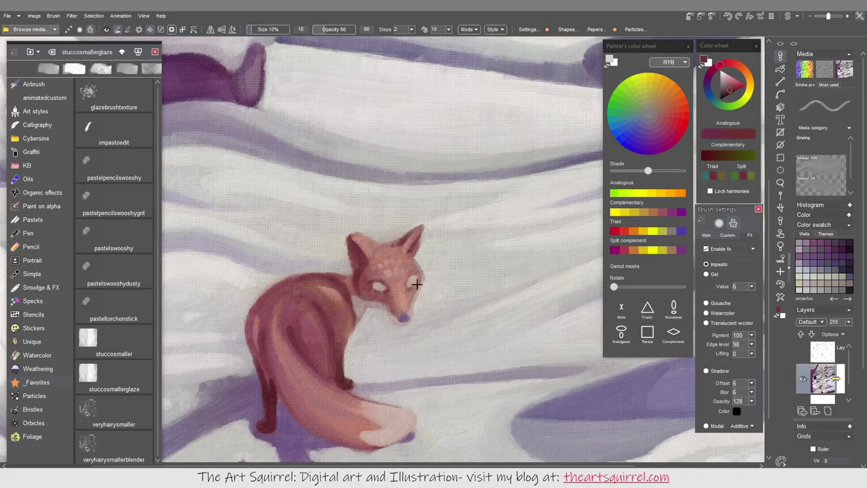
{"action": "left_click", "coordinate": [410, 317]}
{"action": "left_click", "coordinate": [268, 426], "text": "alt"}
{"action": "left_click", "coordinate": [405, 315]}
{"action": "left_click", "coordinate": [412, 310], "text": "alt"}
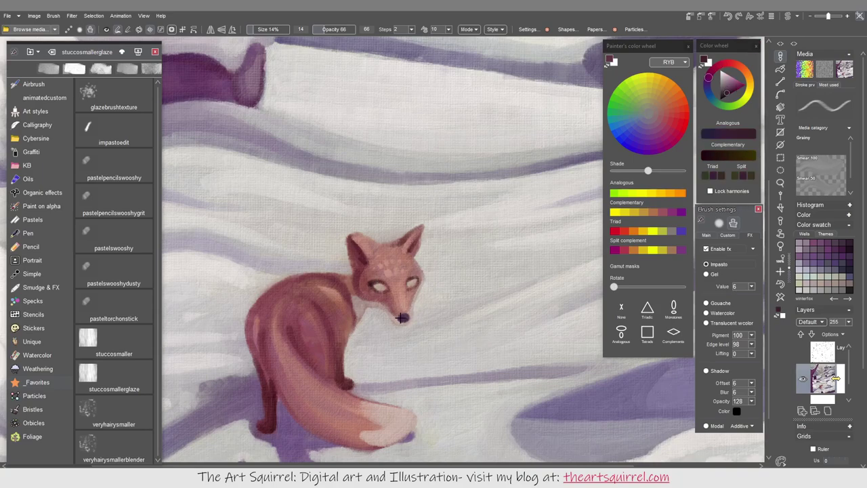
- Paint yellow irises and dark pupils in the fox's eyes and add light orange speckles to its shoulder
{"action": "left_click", "coordinate": [378, 287]}
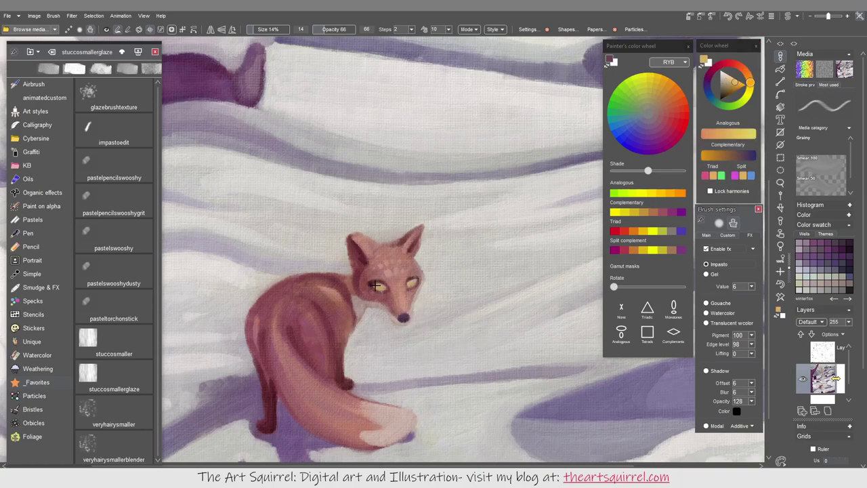
{"action": "left_click", "coordinate": [412, 281]}
{"action": "left_click", "coordinate": [313, 288], "text": "alt"}
{"action": "left_click", "coordinate": [328, 355], "text": "alt"}
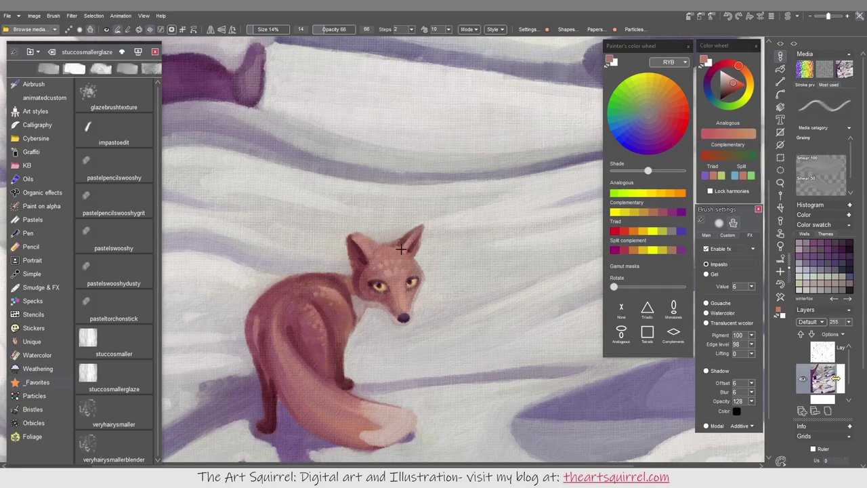
- Add pale fur inside the fox's ears, whiten the tail tip and strengthen the dark eye outlines
{"action": "left_click", "coordinate": [355, 242], "text": "alt"}
{"action": "left_click", "coordinate": [380, 242], "text": "alt"}
{"action": "mouse_move", "coordinate": [387, 434]}
{"action": "left_mouse_down"}
{"action": "mouse_move", "coordinate": [387, 441]}
{"action": "mouse_move", "coordinate": [407, 414]}
{"action": "left_mouse_up"}
{"action": "left_click", "coordinate": [409, 247], "text": "alt"}
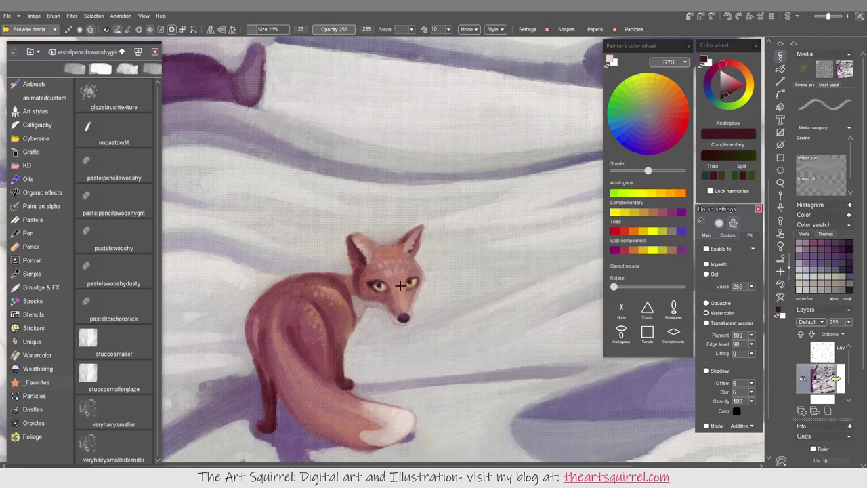
- Smooth the forehead speckles and refine the ears and cheeks with sampled pinks and reds
{"action": "left_click", "coordinate": [381, 273], "text": "alt"}
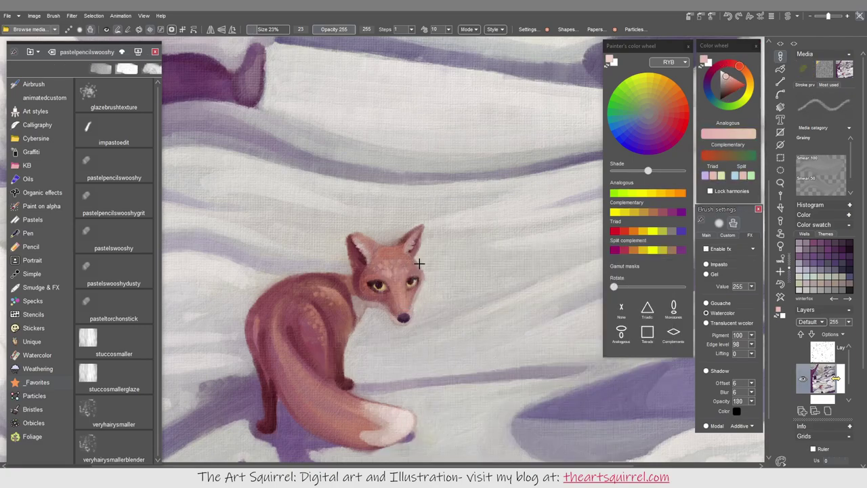
{"action": "left_click", "coordinate": [405, 249], "text": "alt"}
{"action": "left_click", "coordinate": [361, 251], "text": "alt"}
{"action": "left_click", "coordinate": [405, 251], "text": "alt"}
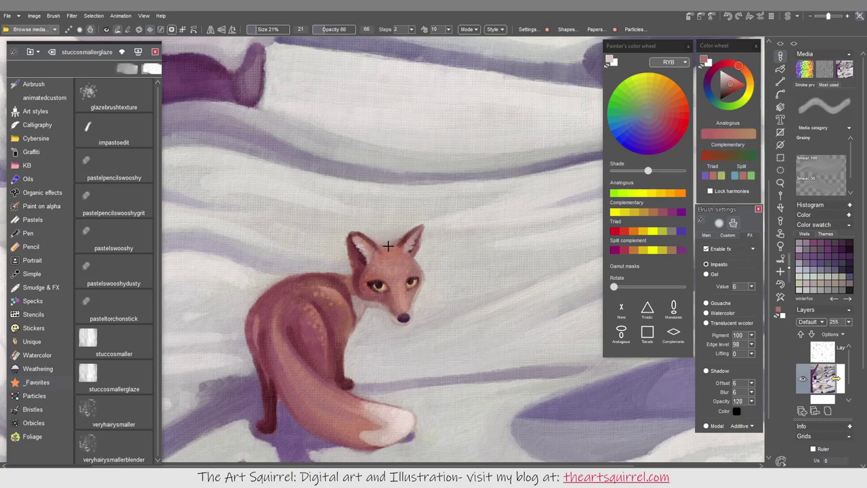
{"action": "left_click", "coordinate": [381, 256], "text": "alt"}
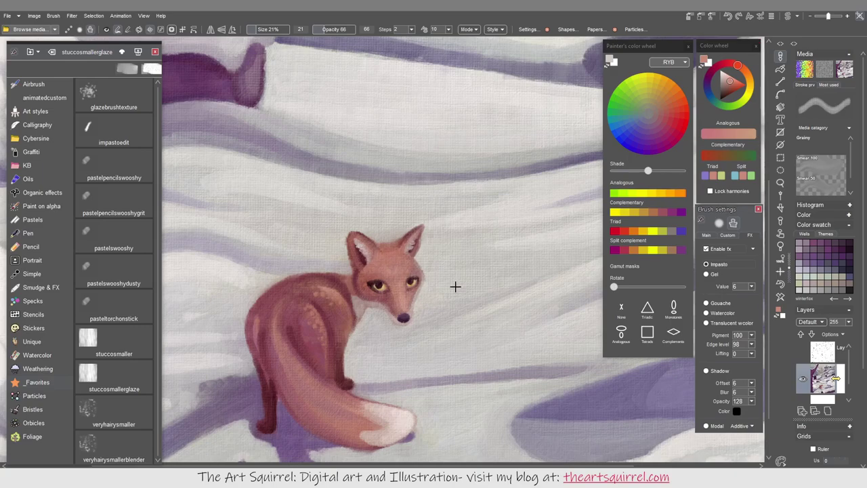
{"action": "left_click", "coordinate": [364, 283], "text": "alt"}
{"action": "left_click", "coordinate": [370, 298], "text": "alt"}
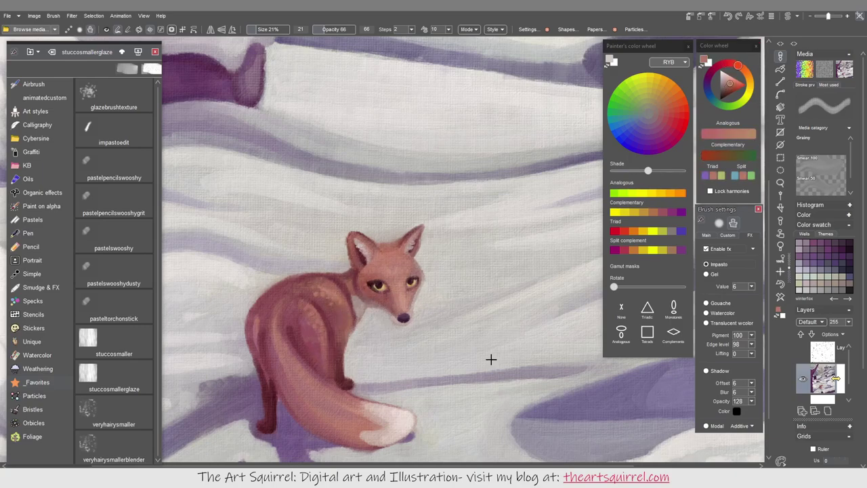
- Blend the speckles on the fox's shoulder and back into smooth orange-red fur
{"action": "left_click", "coordinate": [337, 306], "text": "alt"}
{"action": "left_click", "coordinate": [300, 306], "text": "alt"}
{"action": "mouse_move", "coordinate": [315, 288]}
{"action": "left_mouse_down"}
{"action": "mouse_move", "coordinate": [333, 305]}
{"action": "mouse_move", "coordinate": [349, 300]}
{"action": "mouse_move", "coordinate": [337, 315]}
{"action": "left_mouse_up"}
{"action": "left_click", "coordinate": [333, 305], "text": "alt"}
{"action": "left_click", "coordinate": [348, 301], "text": "alt"}
{"action": "left_click", "coordinate": [337, 315], "text": "alt"}
{"action": "left_click", "coordinate": [272, 328], "text": "alt"}
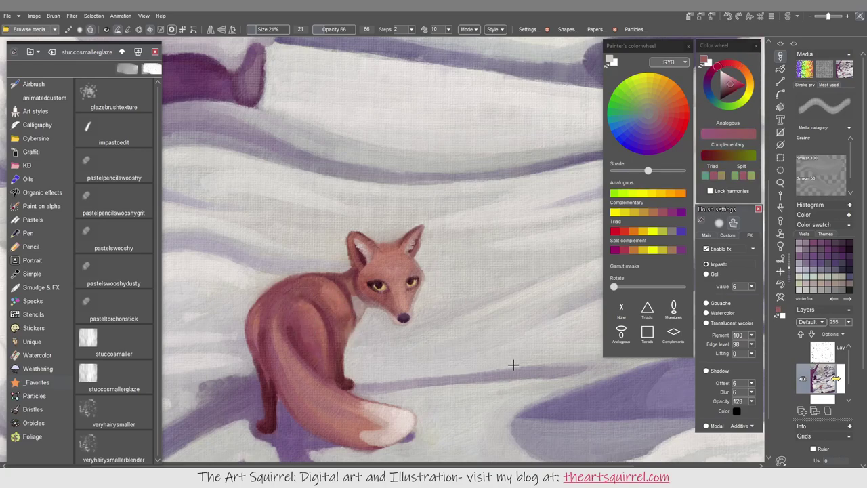
- Smooth the tail with sampled reds and dot pale pink speckles near its white tip
{"action": "left_click", "coordinate": [312, 379], "text": "alt"}
{"action": "mouse_move", "coordinate": [318, 407]}
{"action": "left_mouse_down"}
{"action": "mouse_move", "coordinate": [285, 383]}
{"action": "mouse_move", "coordinate": [345, 428]}
{"action": "left_mouse_up"}
{"action": "left_click", "coordinate": [285, 383], "text": "alt"}
{"action": "mouse_move", "coordinate": [291, 379]}
{"action": "left_mouse_down"}
{"action": "mouse_move", "coordinate": [353, 434]}
{"action": "mouse_move", "coordinate": [369, 422]}
{"action": "left_mouse_up"}
{"action": "left_click", "coordinate": [406, 417], "text": "alt"}
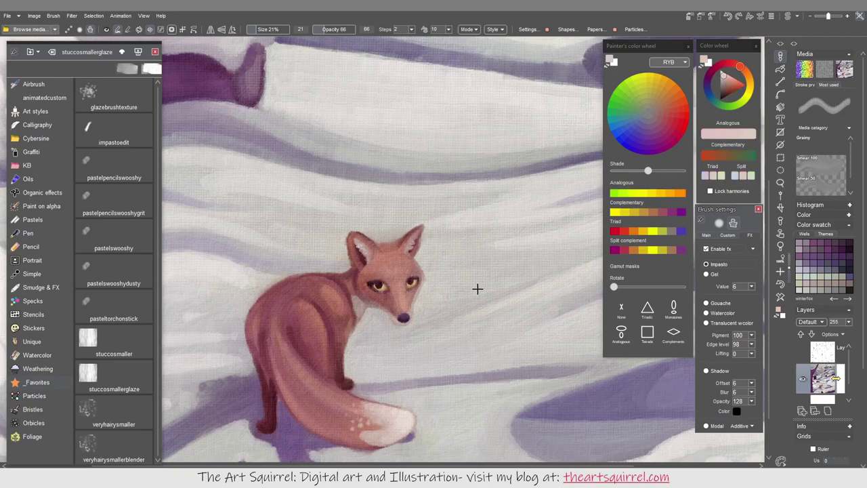
- Deepen the purple shadows beneath and between the two lower snow-covered bushes near the large foreground log
{"action": "scroll", "coordinate": [477, 290], "scroll_direction": "down", "scroll_amount": 4}
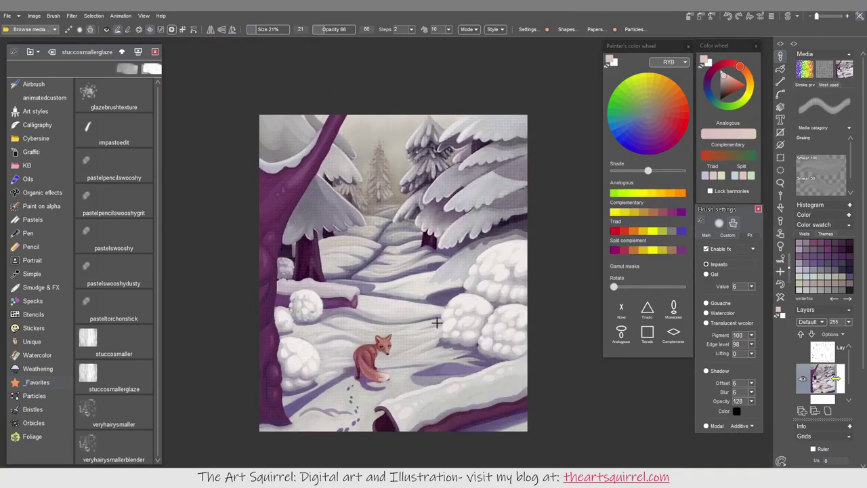
{"action": "scroll", "coordinate": [511, 328], "scroll_direction": "up", "scroll_amount": 3}
{"action": "left_click", "coordinate": [434, 358], "text": "alt"}
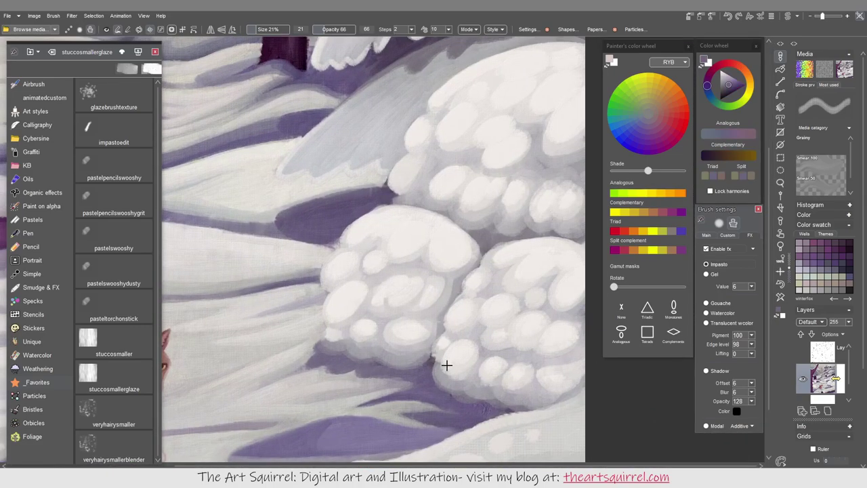
{"action": "left_click", "coordinate": [559, 359], "text": "alt"}
{"action": "left_click", "coordinate": [502, 409], "text": "alt"}
{"action": "mouse_move", "coordinate": [515, 411]}
{"action": "left_mouse_down"}
{"action": "mouse_move", "coordinate": [321, 352]}
{"action": "mouse_move", "coordinate": [470, 416]}
{"action": "left_mouse_up"}
{"action": "left_click", "coordinate": [578, 357], "text": "alt"}
{"action": "left_click", "coordinate": [540, 362], "text": "alt"}
{"action": "left_click", "coordinate": [560, 368], "text": "alt"}
- Refine the white snow clumps and grey shading on the middle bush with sampled colours
{"action": "left_click", "coordinate": [424, 284], "text": "alt"}
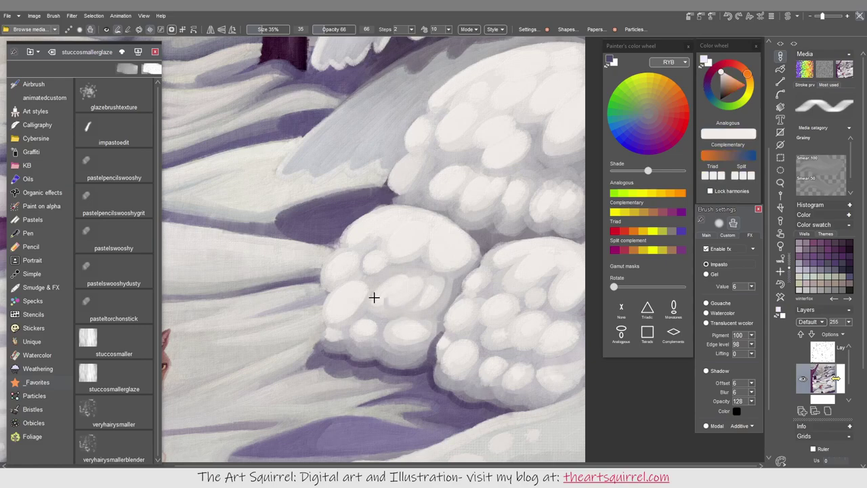
{"action": "left_click", "coordinate": [466, 214], "text": "alt"}
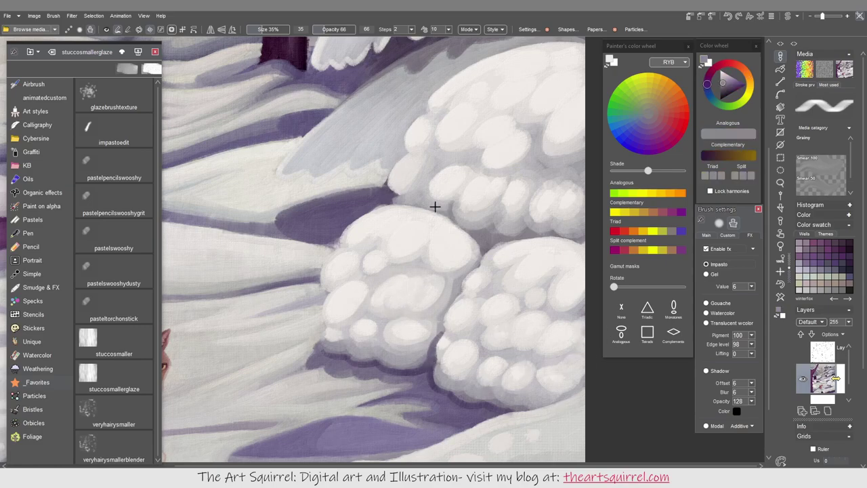
{"action": "left_click", "coordinate": [445, 298], "text": "alt"}
- Darken the paw prints behind the fox with sampled purple and a smaller brush
{"action": "scroll", "coordinate": [390, 309], "scroll_direction": "down", "scroll_amount": 5}
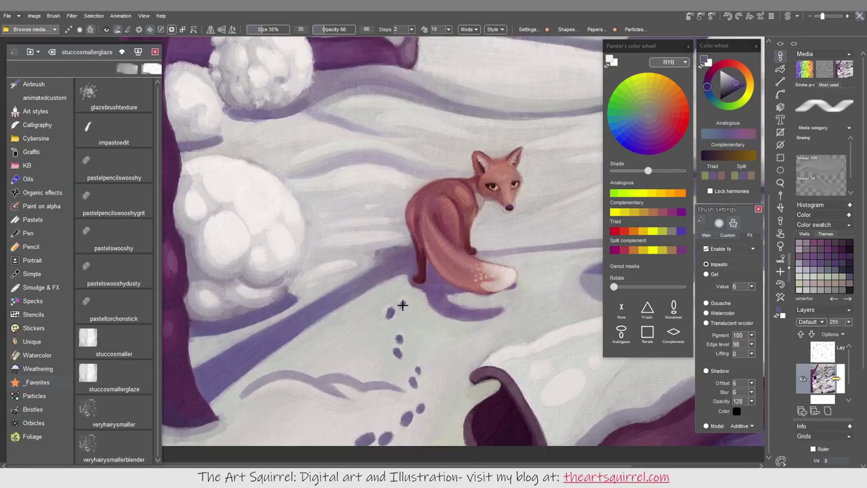
{"action": "left_click", "coordinate": [391, 312], "text": "alt"}
{"action": "key", "text": "bracketleft"}
{"action": "key", "text": "bracketleft"}
{"action": "key", "text": "bracketleft"}
- Enlarge the brush to size 50 and brighten the snow around the paw prints and foreground drift
{"action": "key", "text": "bracketright"}
{"action": "key", "text": "bracketright"}
{"action": "key", "text": "bracketright"}
{"action": "key", "text": "bracketright"}
{"action": "key", "text": "bracketright"}
{"action": "key", "text": "bracketright"}
{"action": "left_click", "coordinate": [423, 305], "text": "alt"}
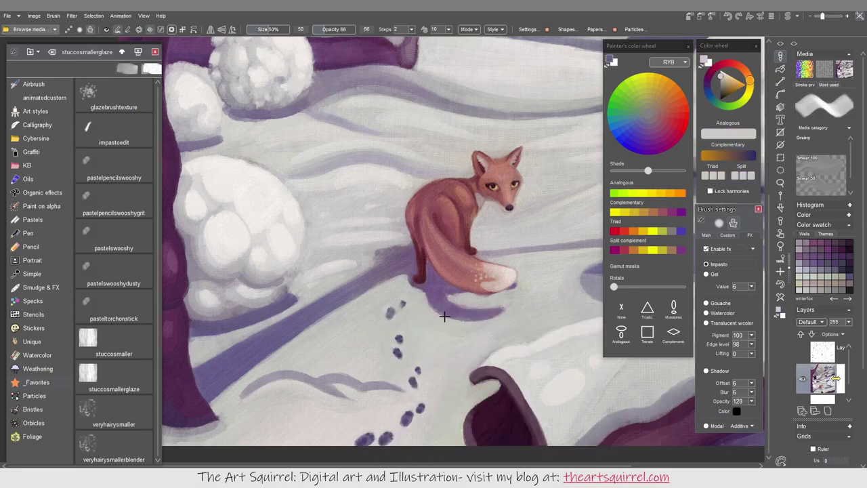
{"action": "left_click", "coordinate": [352, 405], "text": "alt"}
{"action": "left_click_drag", "start_coordinate": [305, 388], "coordinate": [334, 392]}
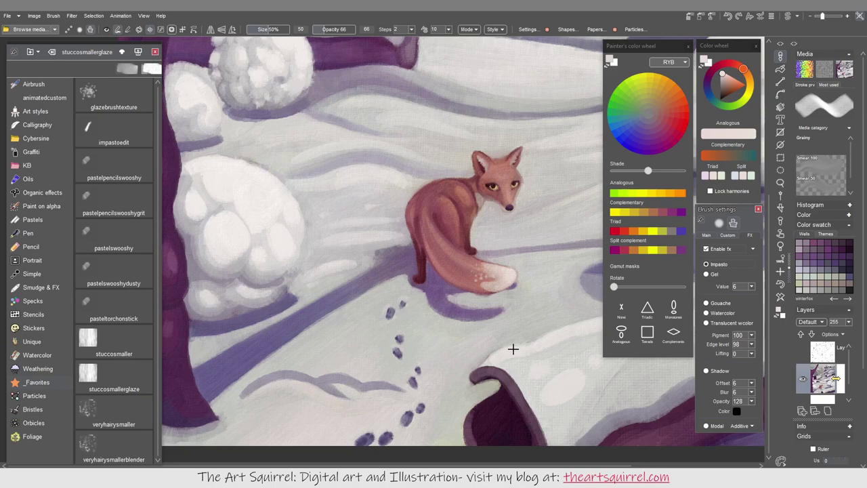
- Paint over the diagonal purple shadow between the large trunk and the fox with sampled snow colours
{"action": "left_click", "coordinate": [396, 261], "text": "alt"}
{"action": "left_click", "coordinate": [342, 281], "text": "alt"}
{"action": "left_click", "coordinate": [389, 251], "text": "alt"}
{"action": "right_click", "coordinate": [355, 362]}
{"action": "left_click", "coordinate": [355, 363]}
{"action": "left_click_drag", "start_coordinate": [242, 355], "coordinate": [410, 341]}
{"action": "left_click", "coordinate": [395, 329], "text": "alt"}
- Smooth the repainted snow between the large trunk and the fox with sampled pale greys
{"action": "scroll", "coordinate": [434, 399], "scroll_direction": "down", "scroll_amount": 5}
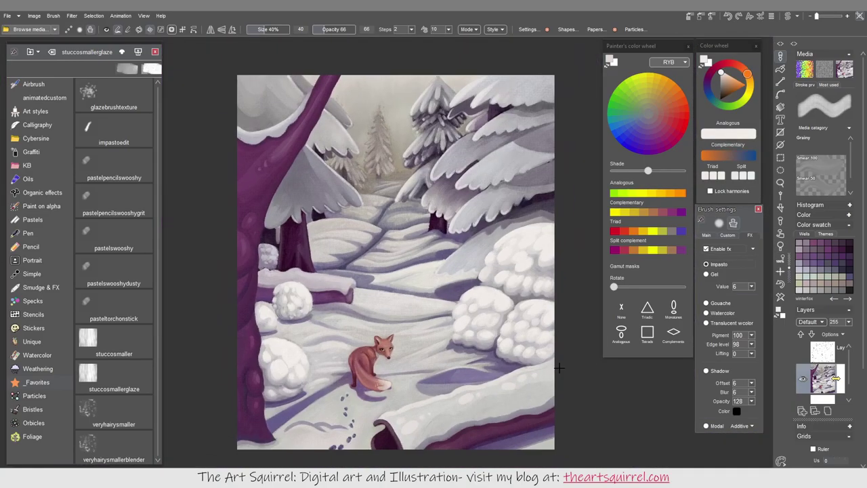
{"action": "scroll", "coordinate": [339, 380], "scroll_direction": "up", "scroll_amount": 6}
{"action": "left_click", "coordinate": [236, 357], "text": "alt"}
{"action": "mouse_move", "coordinate": [420, 301]}
{"action": "left_mouse_down"}
{"action": "mouse_move", "coordinate": [454, 314]}
{"action": "mouse_move", "coordinate": [459, 230]}
{"action": "mouse_move", "coordinate": [255, 368]}
{"action": "mouse_move", "coordinate": [436, 269]}
{"action": "mouse_move", "coordinate": [264, 422]}
{"action": "mouse_move", "coordinate": [223, 436]}
{"action": "mouse_move", "coordinate": [257, 354]}
{"action": "left_mouse_up"}
{"action": "left_click", "coordinate": [299, 348], "text": "alt"}
- Touch up the snow beside the large round bush and around the fox with sampled light greys
{"action": "scroll", "coordinate": [412, 280], "scroll_direction": "down", "scroll_amount": 4}
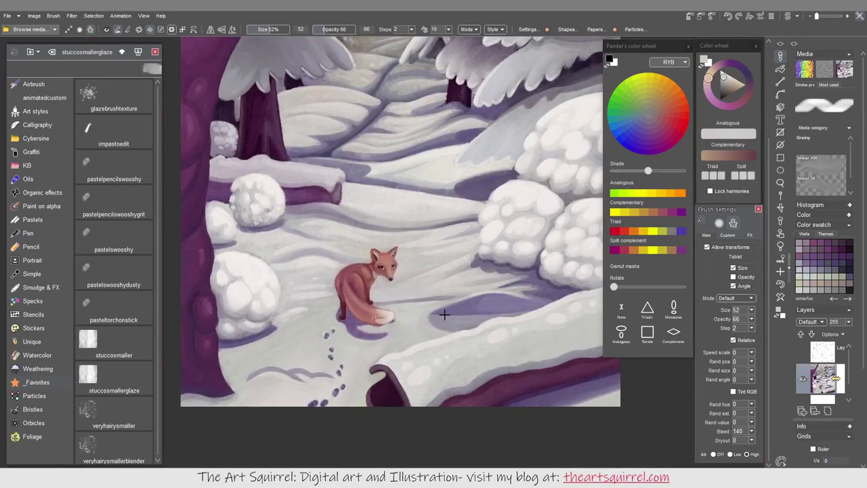
{"action": "scroll", "coordinate": [416, 300], "scroll_direction": "up", "scroll_amount": 5}
{"action": "scroll", "coordinate": [381, 353], "scroll_direction": "down", "scroll_amount": 2}
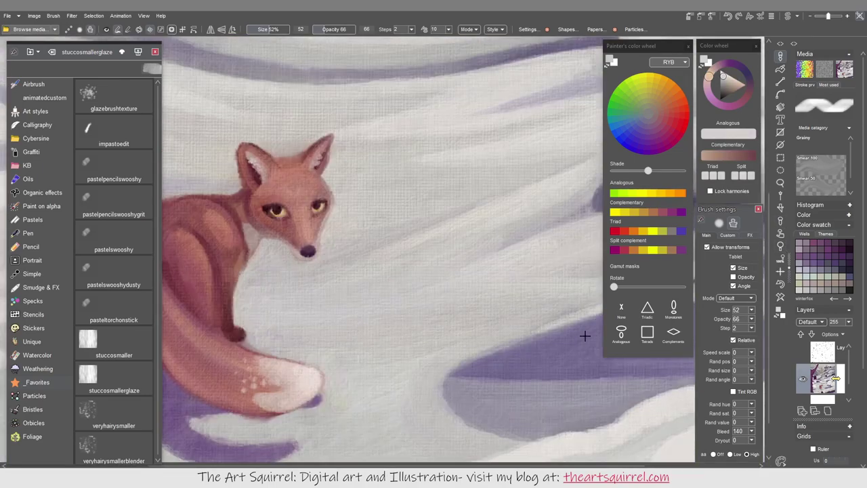
{"action": "scroll", "coordinate": [382, 383], "scroll_direction": "down", "scroll_amount": 2}
{"action": "left_click", "coordinate": [414, 304], "text": "alt"}
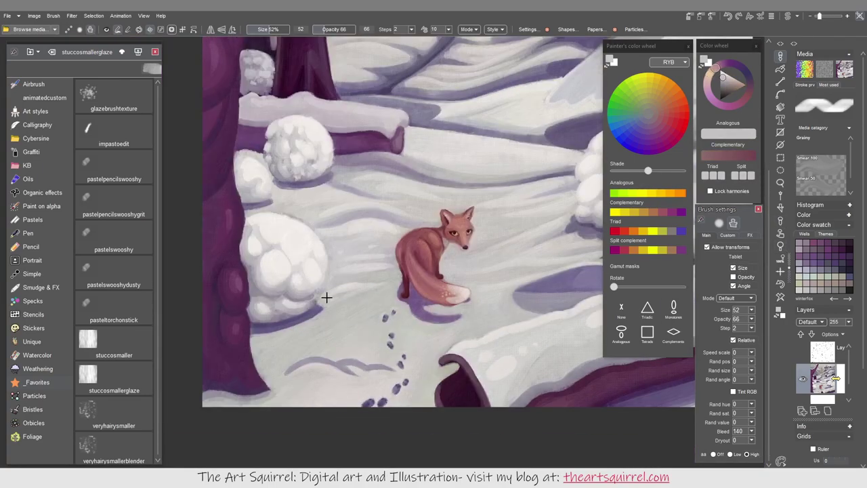
{"action": "left_click", "coordinate": [342, 288], "text": "alt"}
{"action": "left_click", "coordinate": [522, 281], "text": "alt"}
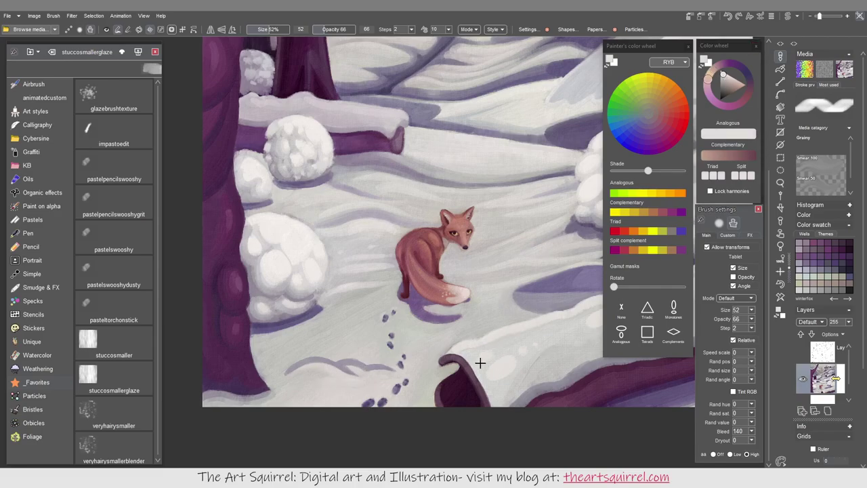